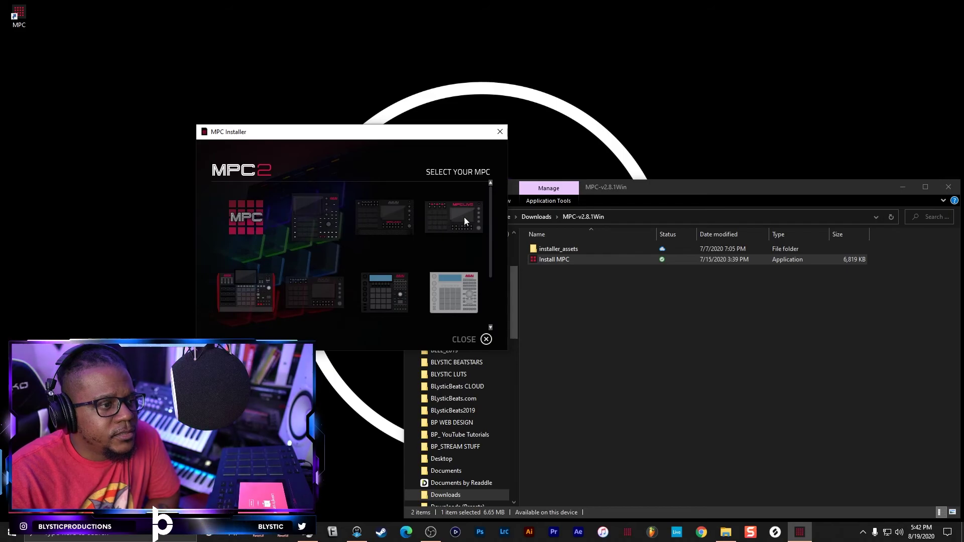
Step: Select the MPC Live and confirm a reinstall of its MPC software
left_click(446, 218)
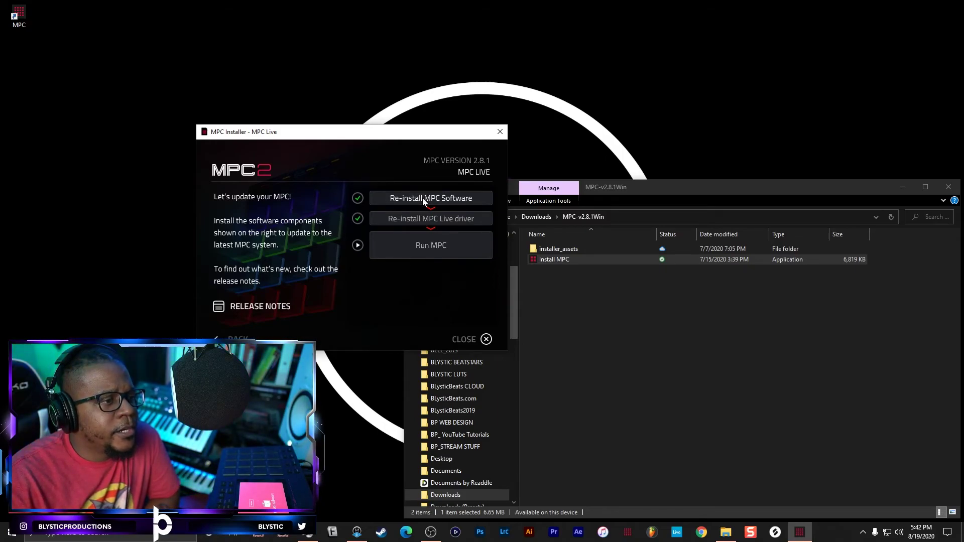
left_click(423, 198)
left_click(432, 204)
left_click(331, 280)
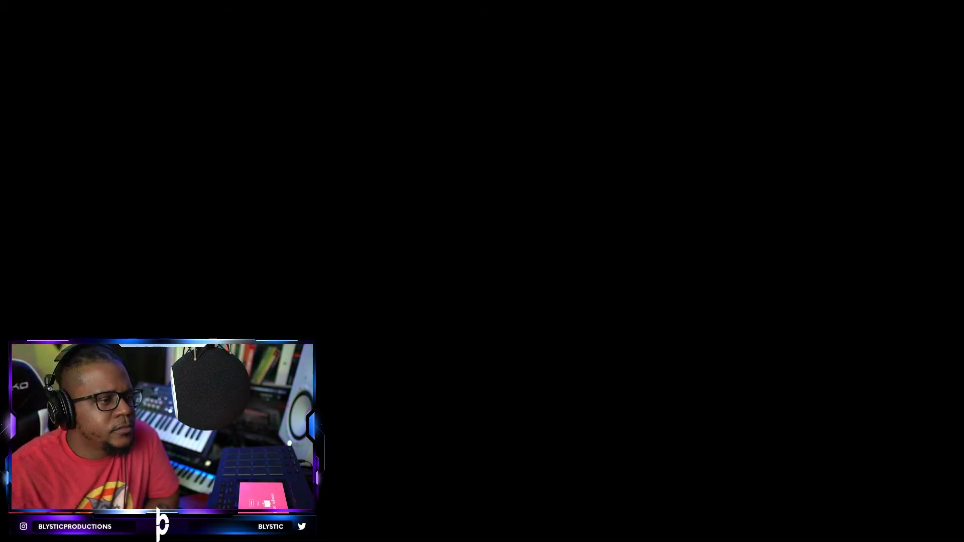
Step: Allow the MPC setup to run and accept the licence agreement
left_click(455, 335)
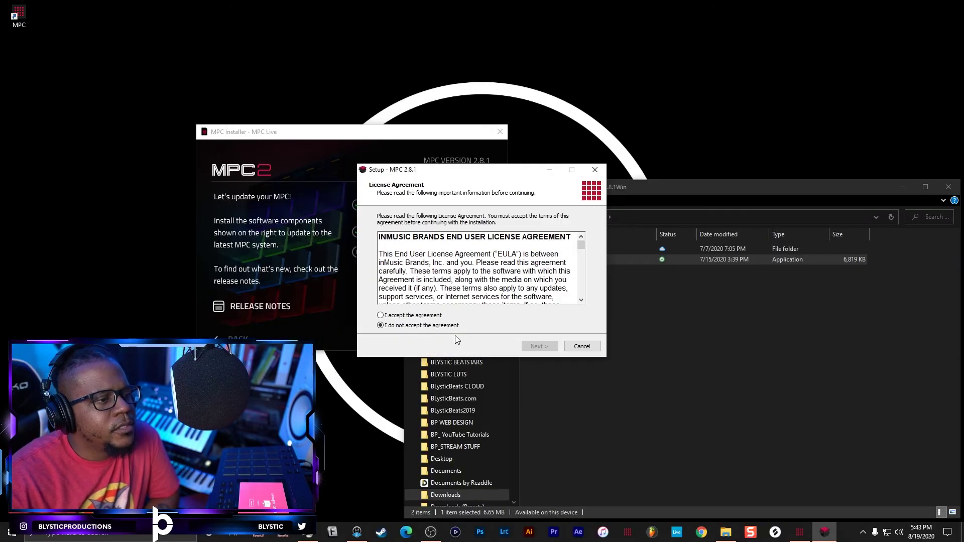
left_click(420, 316)
scroll(543, 275, "down", 5)
scroll(543, 276, "down", 15)
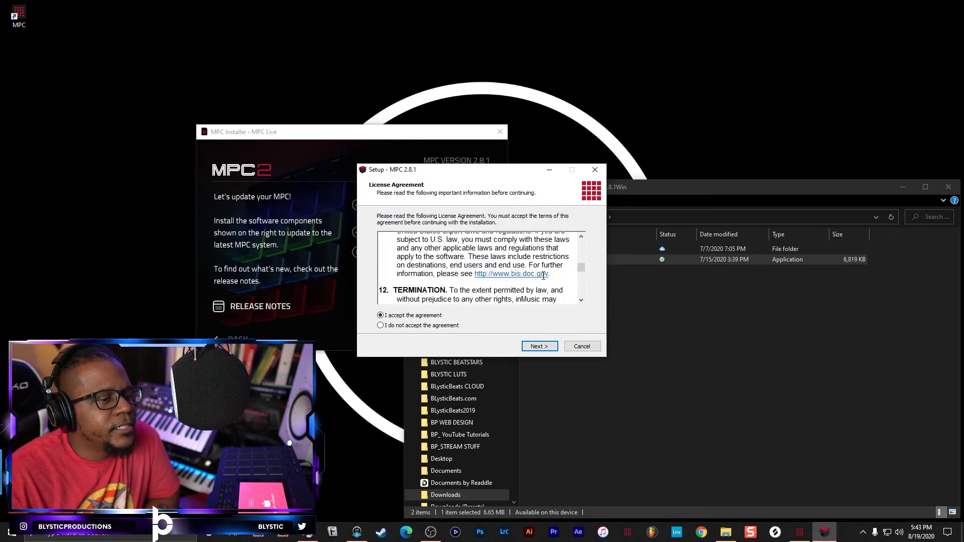
left_click(536, 353)
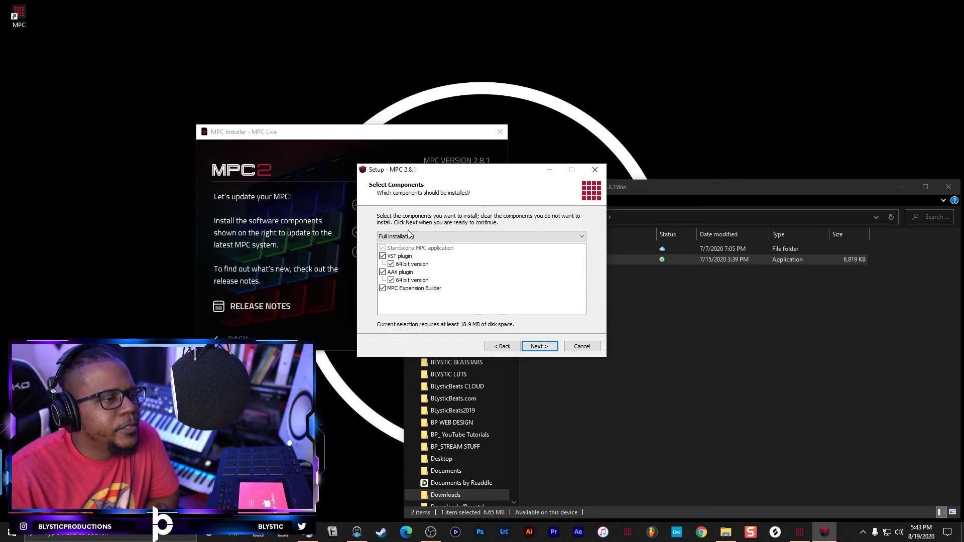
Step: Keep the Full installation type and continue to the VST folder step
left_click(471, 237)
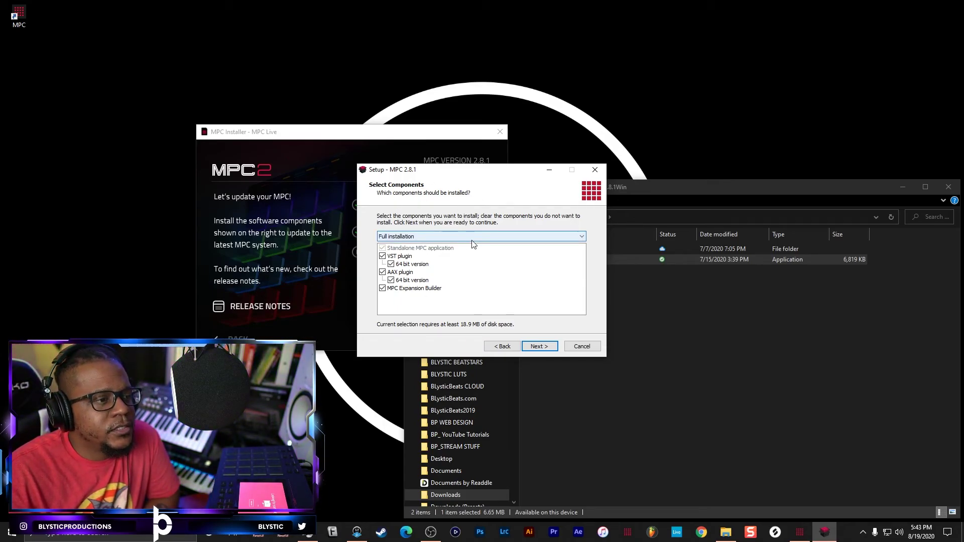
left_click(421, 252)
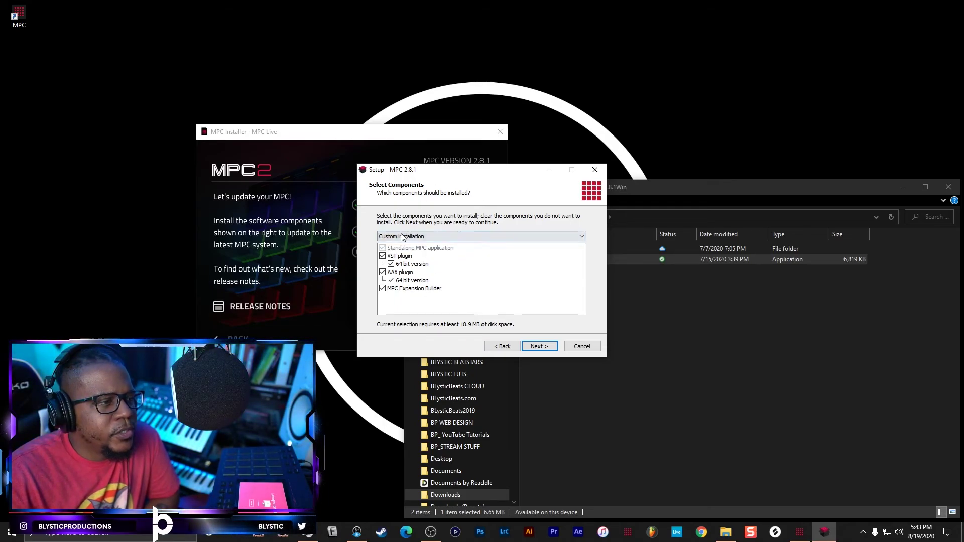
left_click(417, 238)
left_click(413, 245)
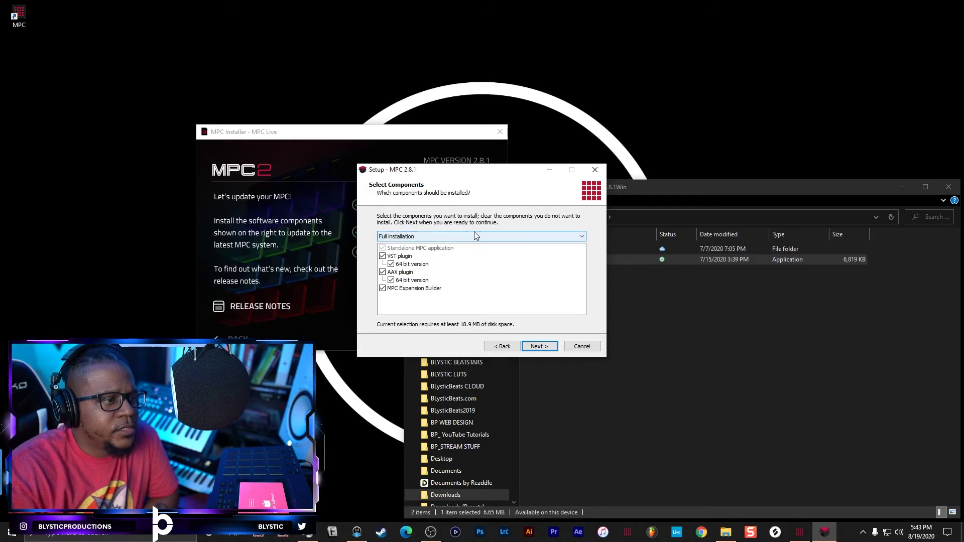
left_click(540, 346)
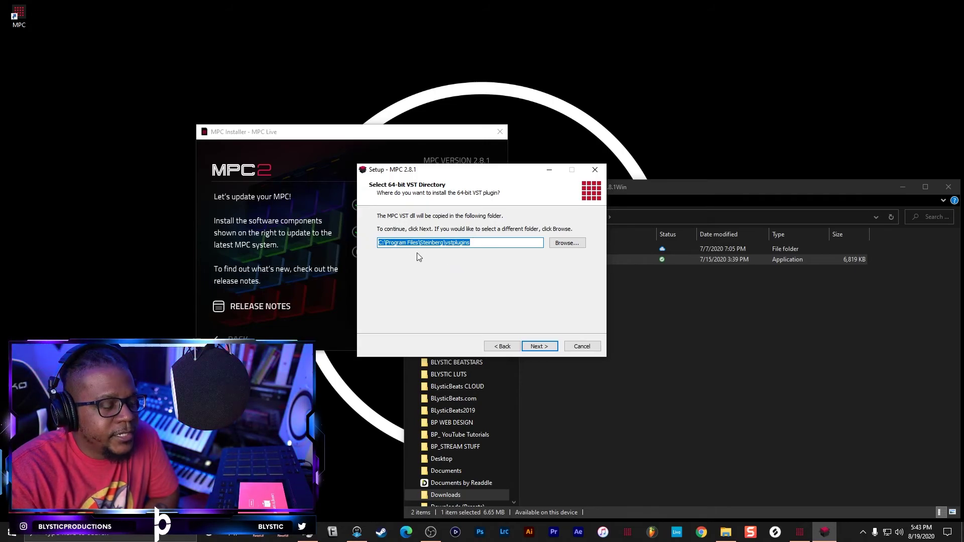
Step: Cancel the MPC setup, confirm exiting, and close the MPC Installer
left_click(575, 346)
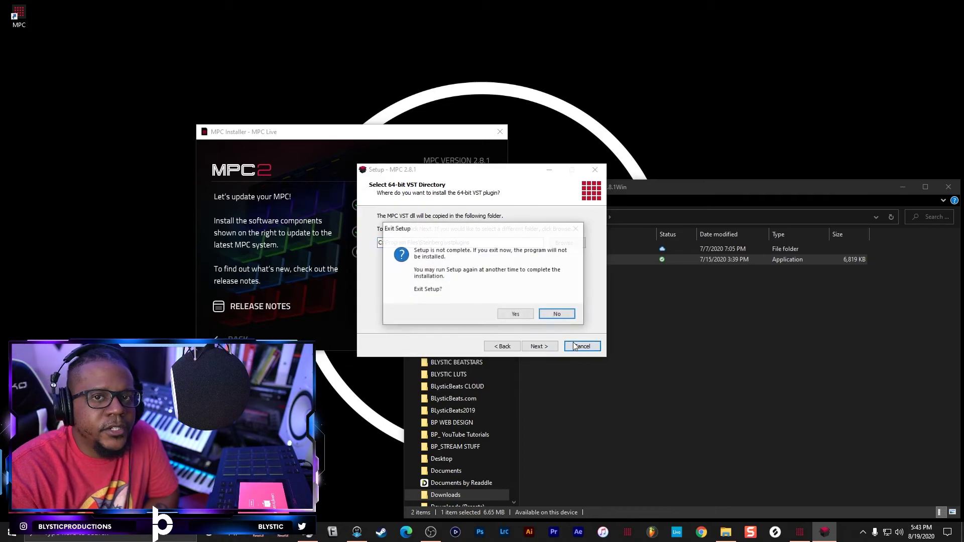
left_click(517, 314)
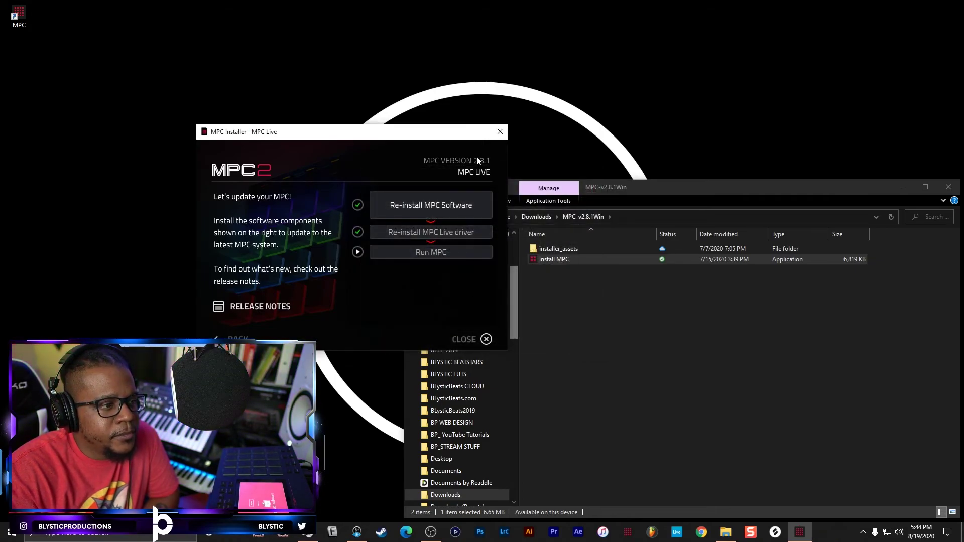
left_click(500, 132)
Step: Close the download folder, add MPC as a Channel rack instrument, and move its window up
left_click(948, 187)
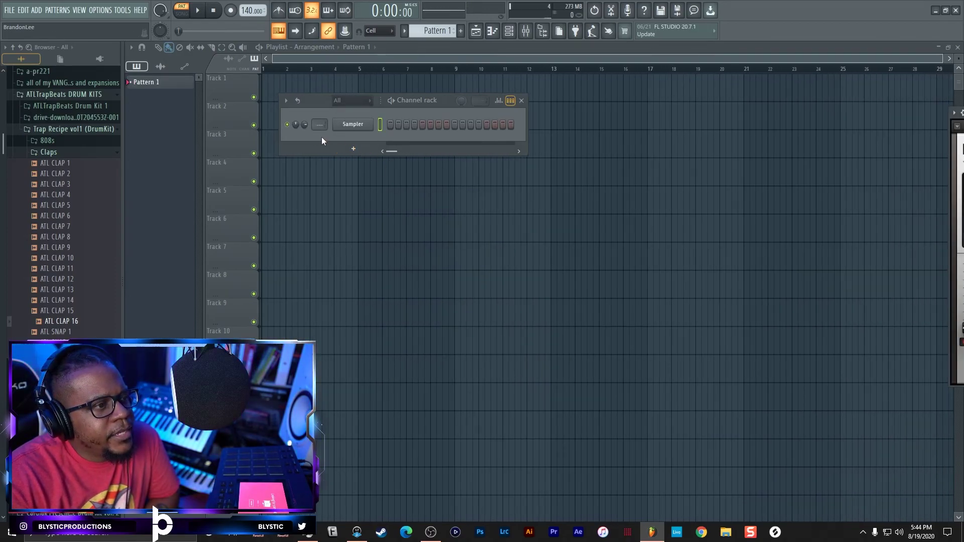
left_click(124, 11)
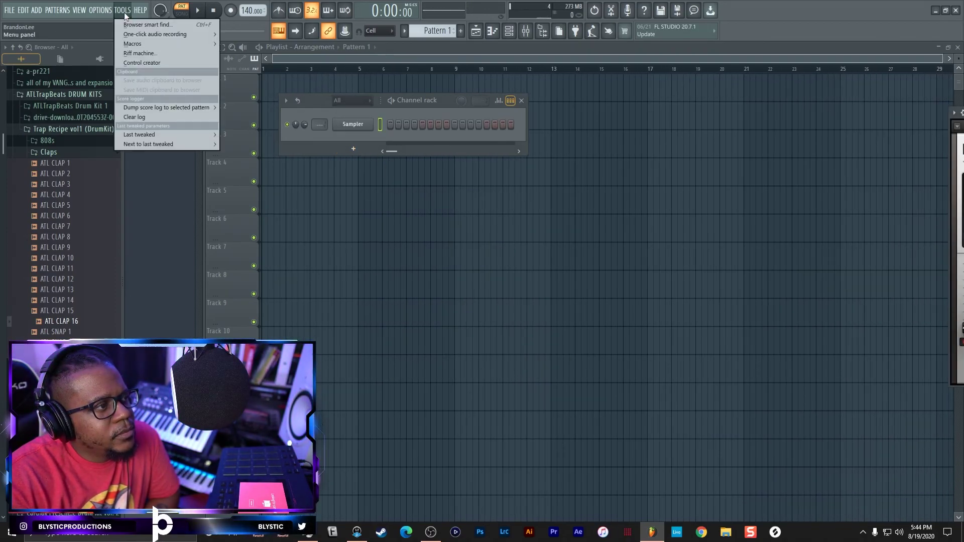
left_click(354, 149)
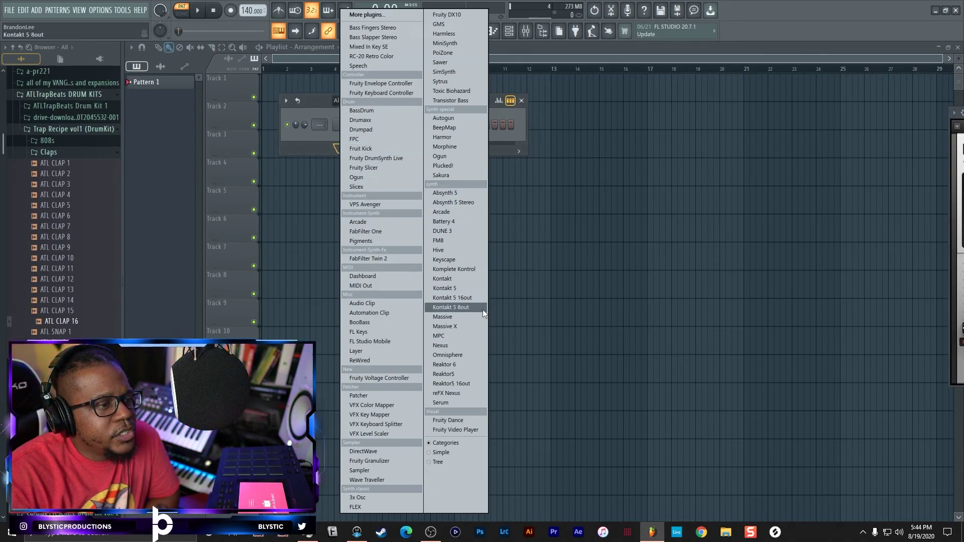
left_click(315, 139)
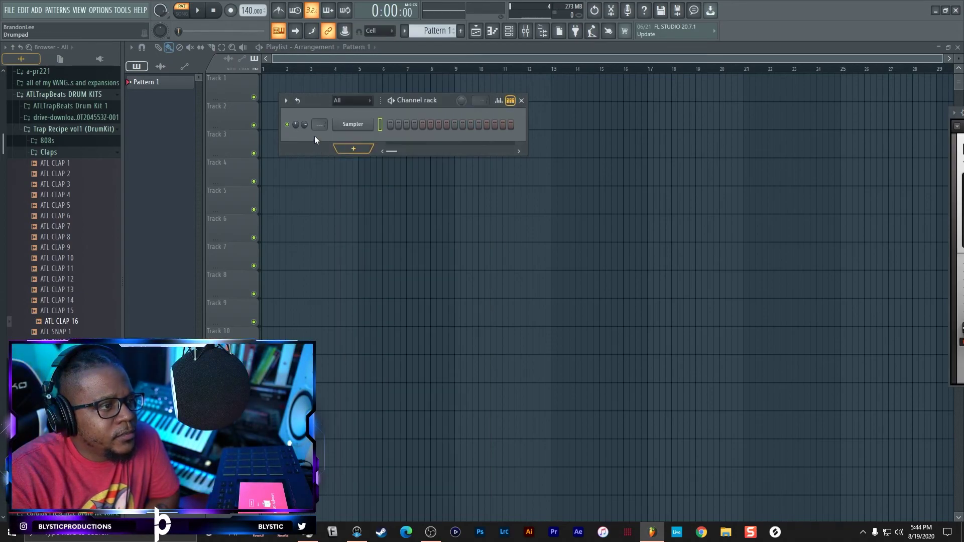
left_click(353, 149)
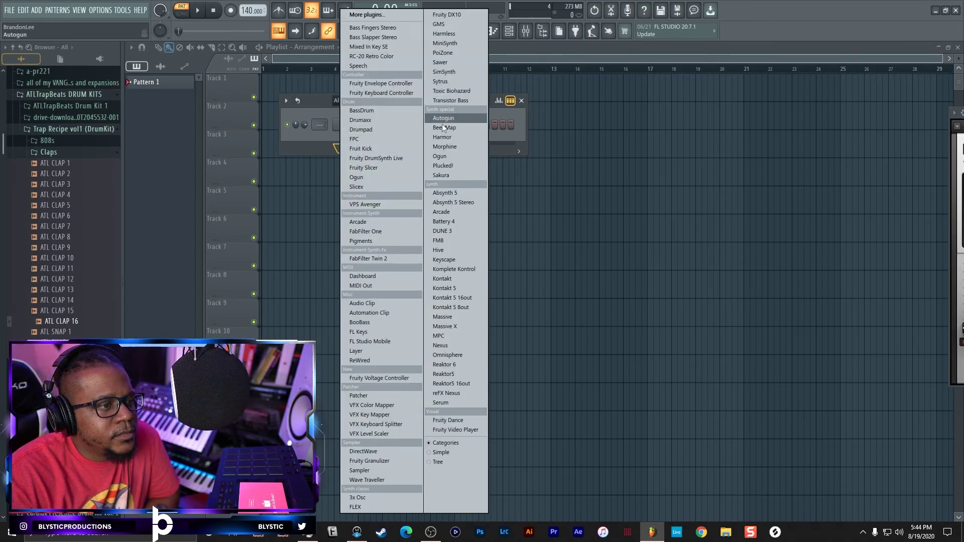
left_click(456, 333)
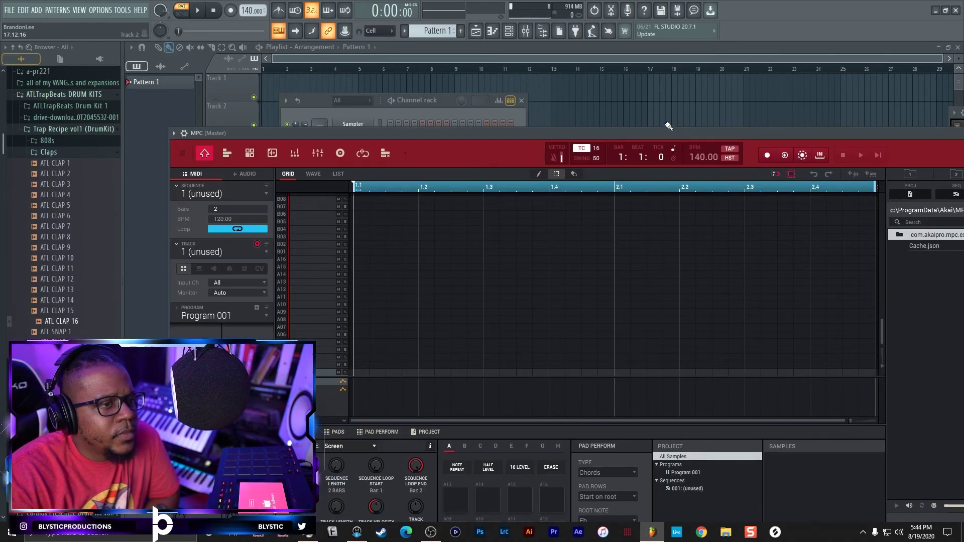
left_click_drag(661, 134, 614, 52)
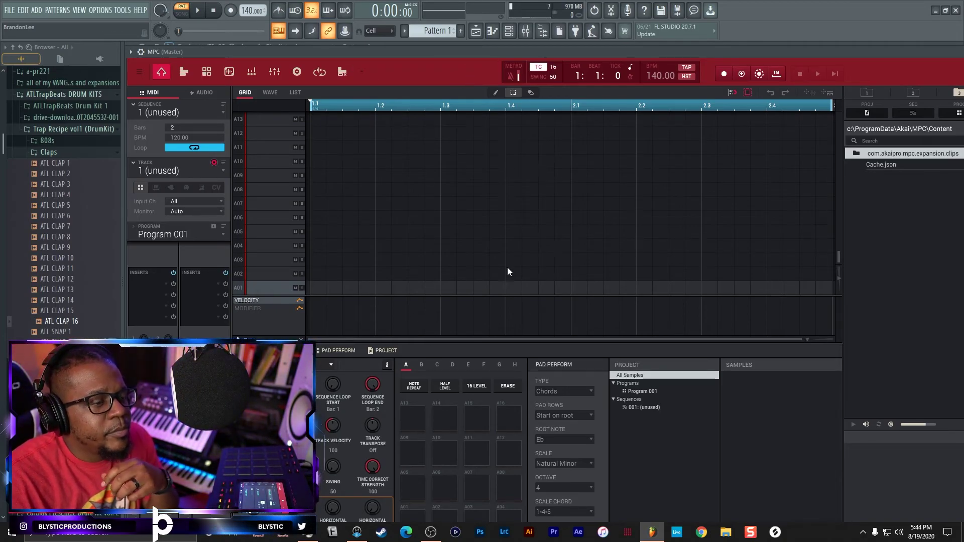
Step: Bring the channel rack back and open the Plugin Manager from Options
left_click(491, 31)
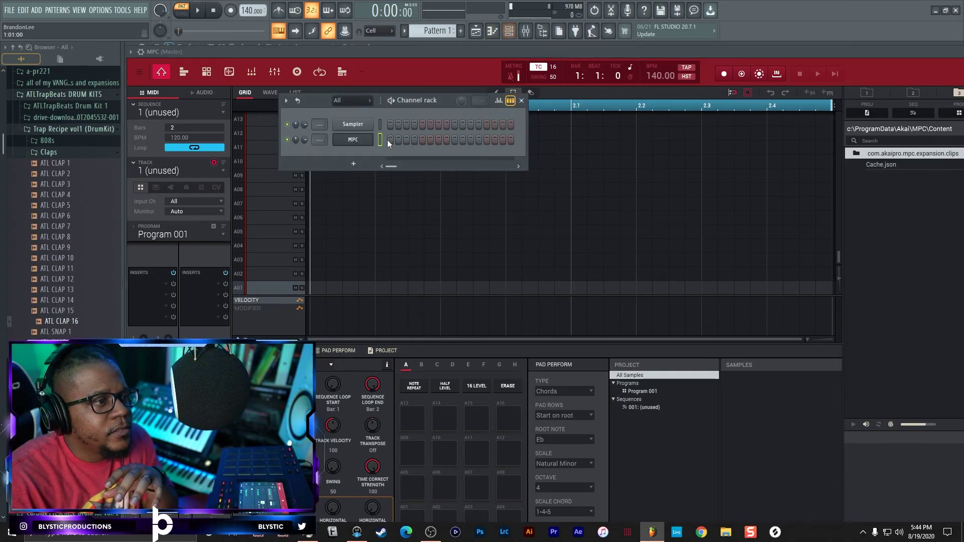
left_click(337, 163)
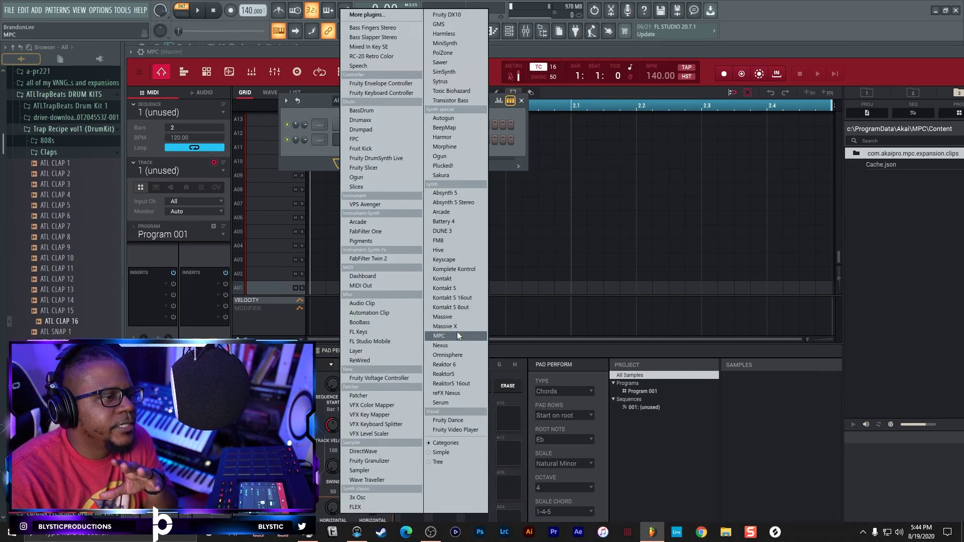
left_click(122, 10)
mouse_move(202, 144)
mouse_move(107, 11)
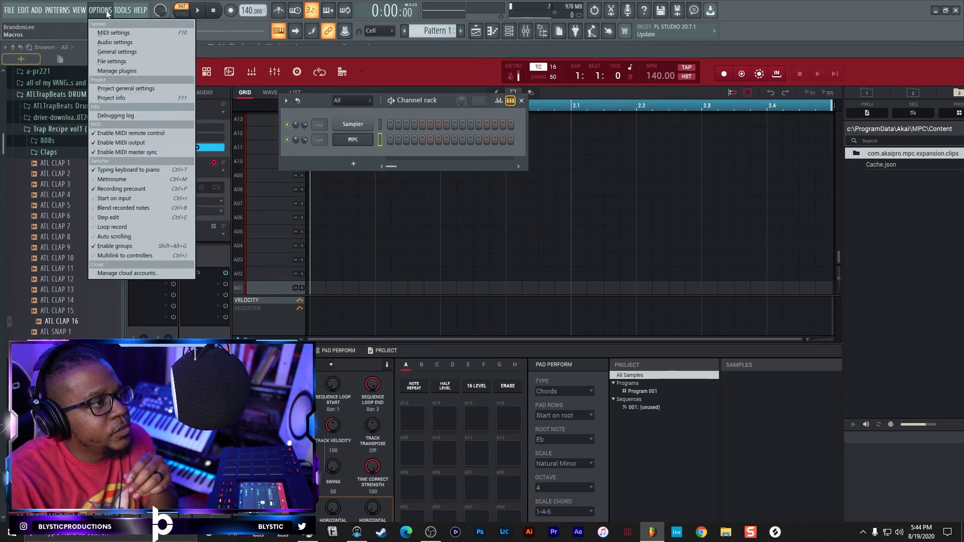
left_click(136, 71)
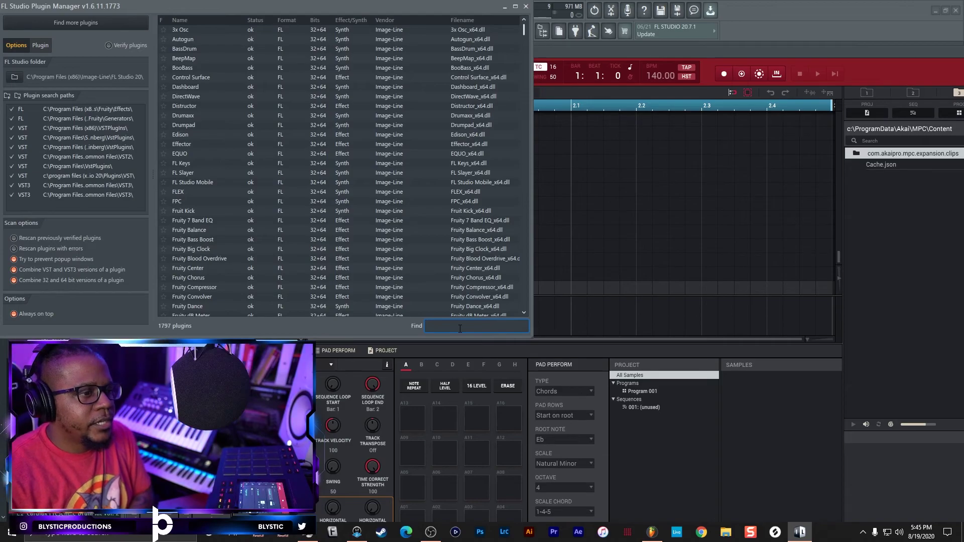
Step: Search the plugins for 'mpc', then clear the search, browse the list and close the manager
type("mp")
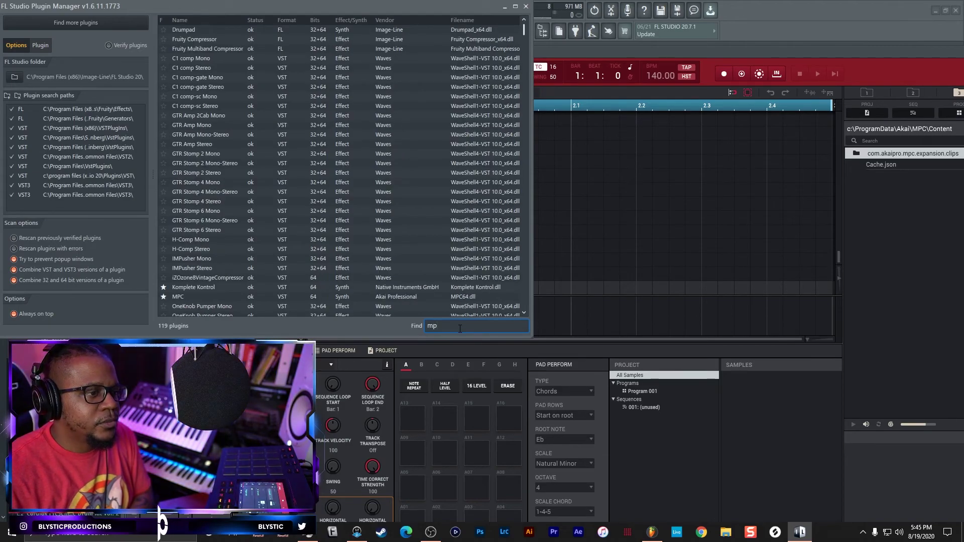
type("c")
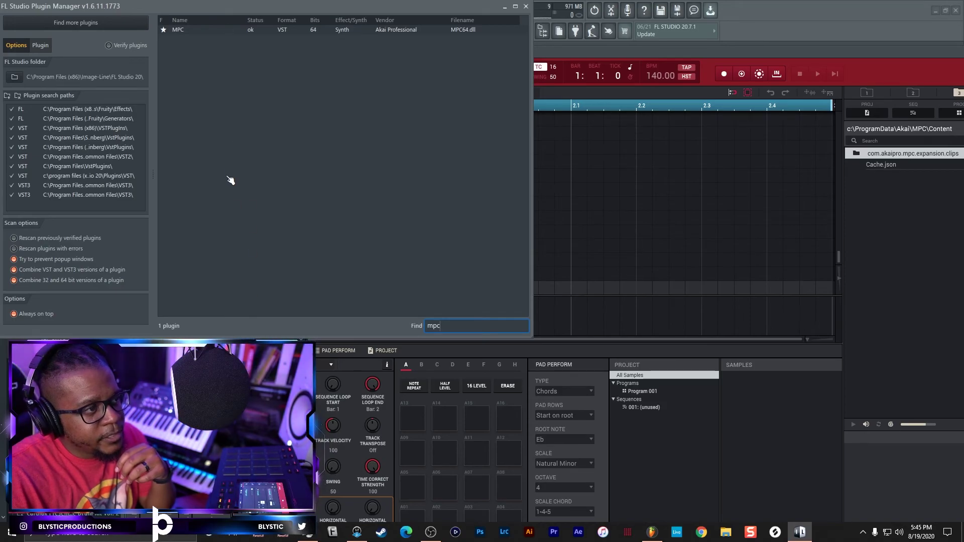
double_click(442, 327)
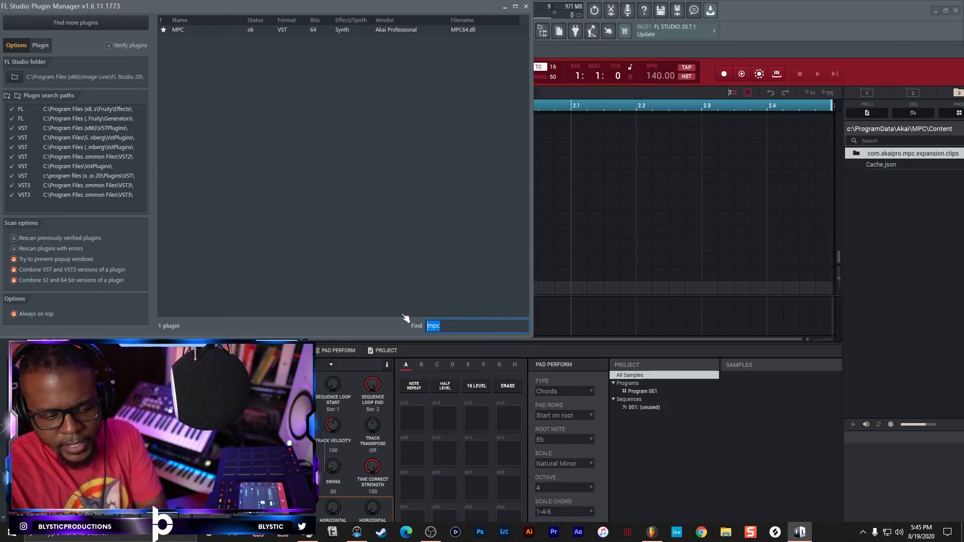
key("BackSpace")
left_click_drag(522, 38, 516, 122)
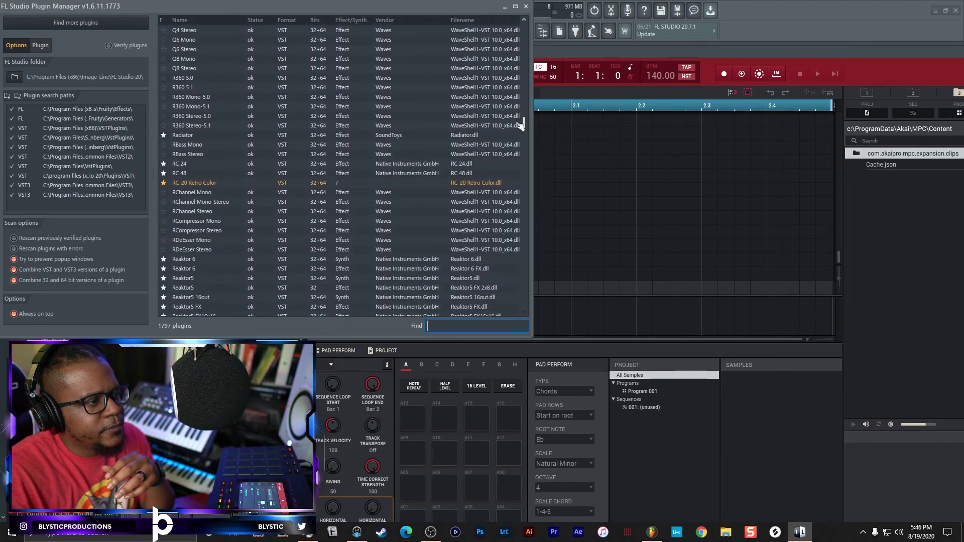
scroll(236, 162, "down", 1)
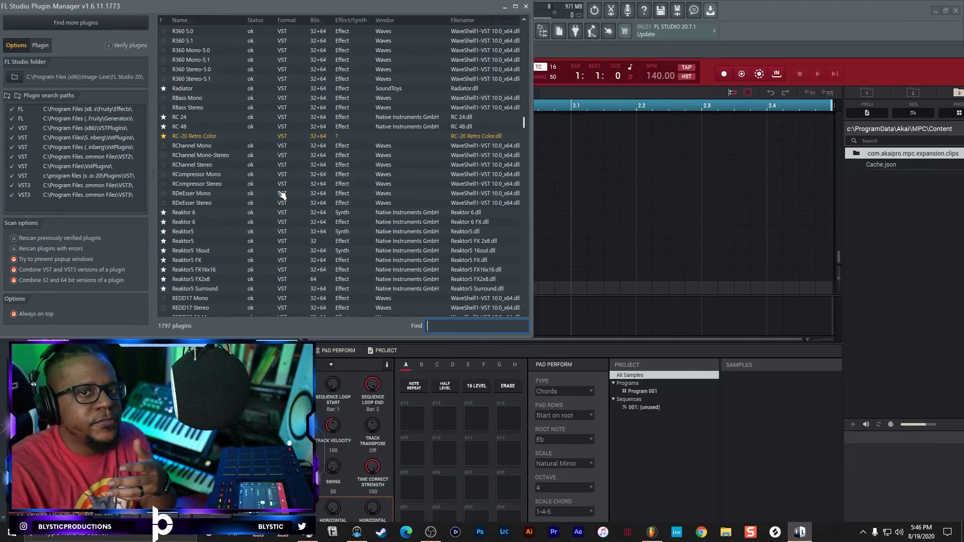
left_click(526, 7)
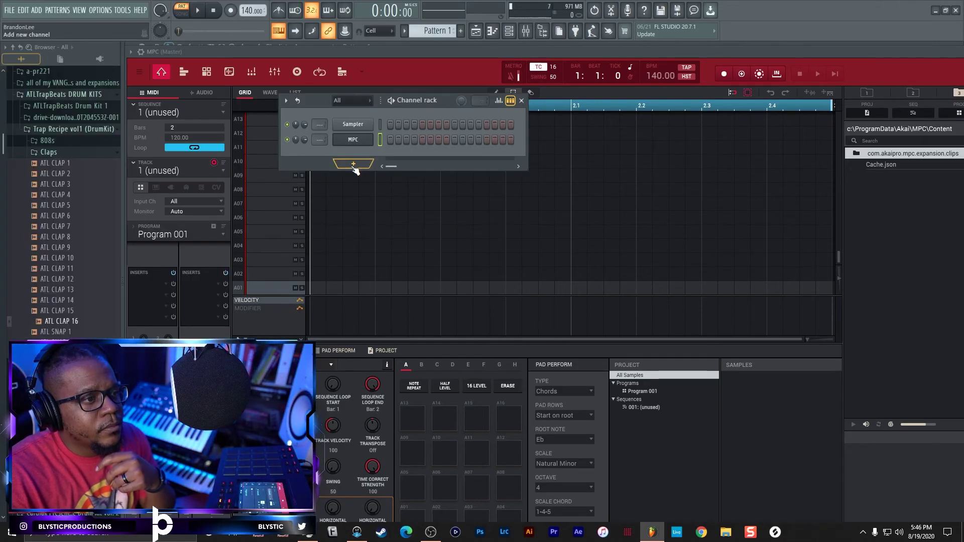
Step: Close the channel rack without adding any plugin
left_click_drag(439, 104, 458, 123)
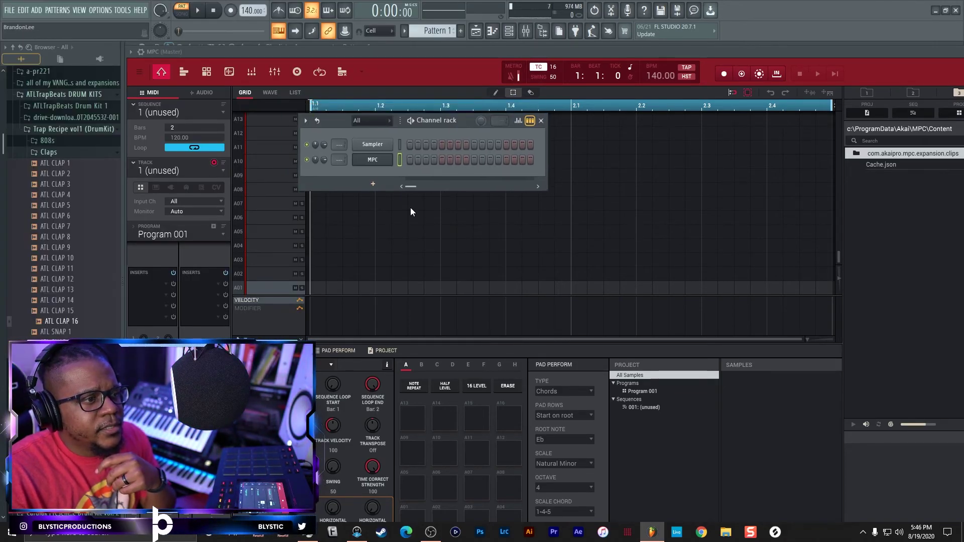
left_click(376, 186)
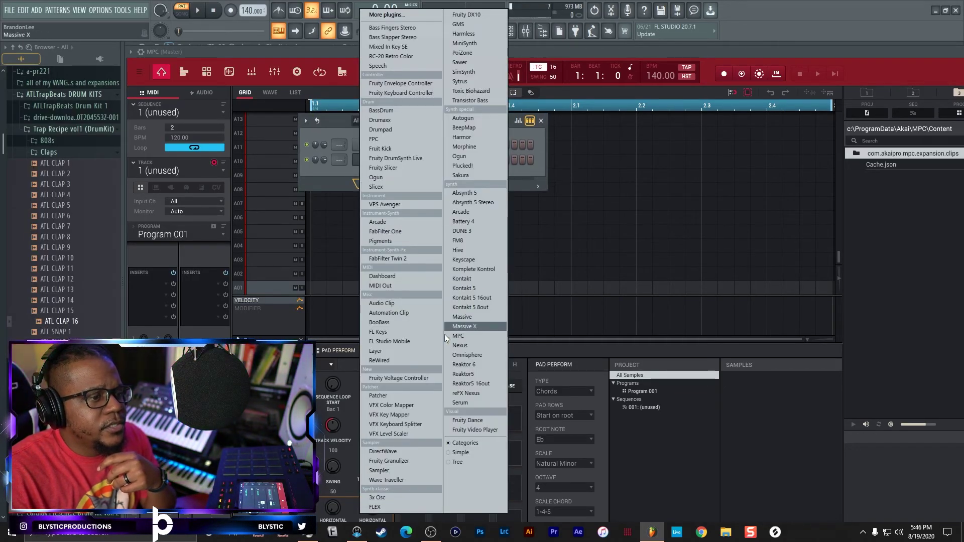
left_click(341, 123)
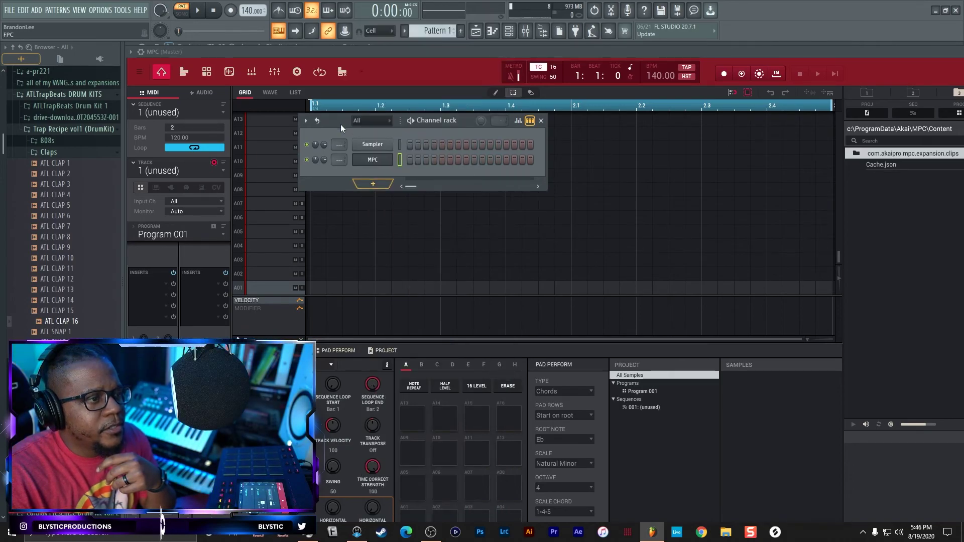
left_click(541, 121)
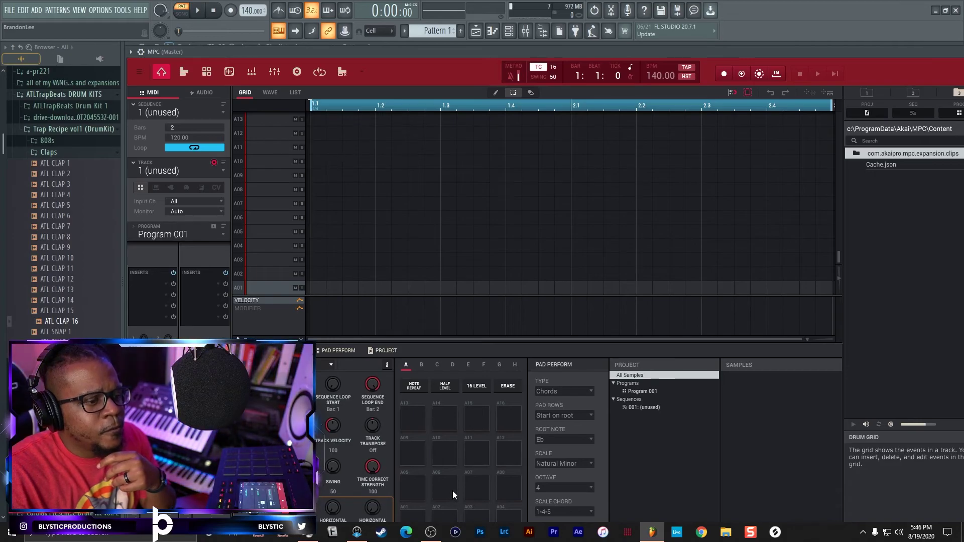
Step: Reopen the channel rack and bring the MPC plugin window to the front
mouse_move(486, 55)
left_mouse_down()
mouse_move(481, 75)
mouse_move(482, 63)
left_mouse_up()
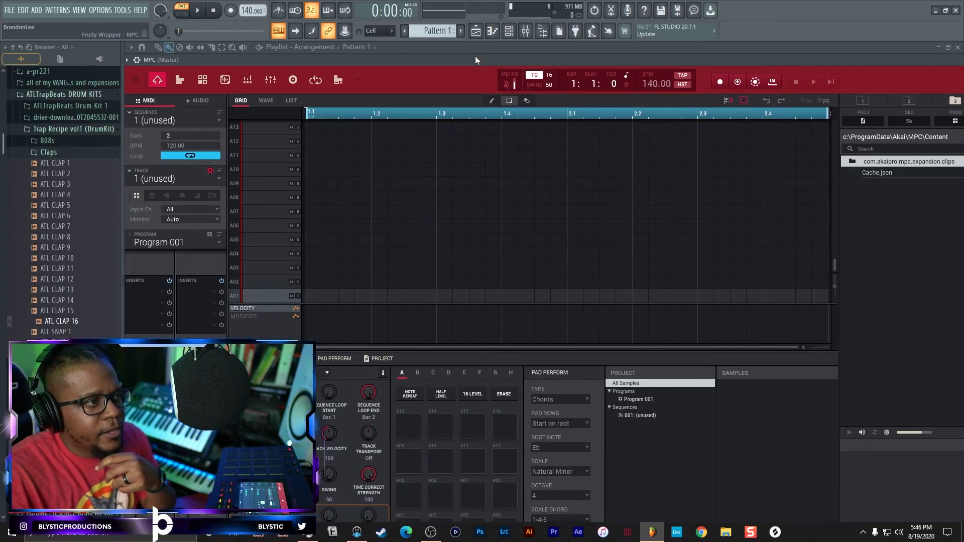
left_click(435, 52)
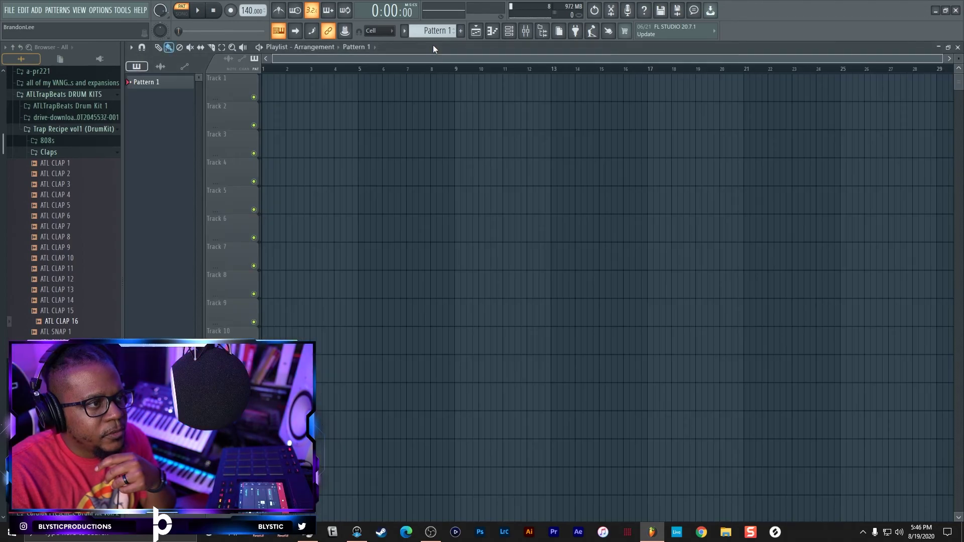
left_click(509, 32)
left_click(374, 160)
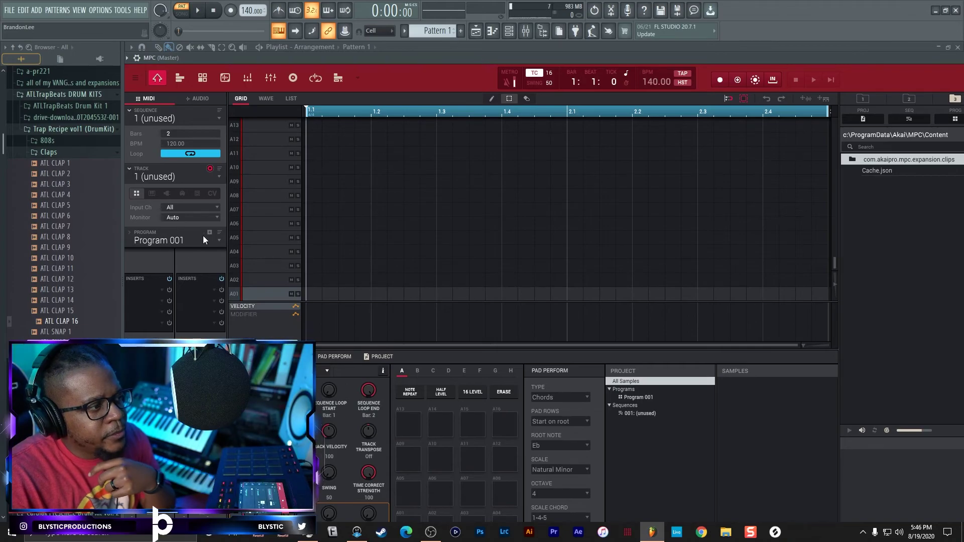
Step: Put ATL CLAP 8 on an MPC pad and ATL KICK 6 on pad A01
left_click(75, 236)
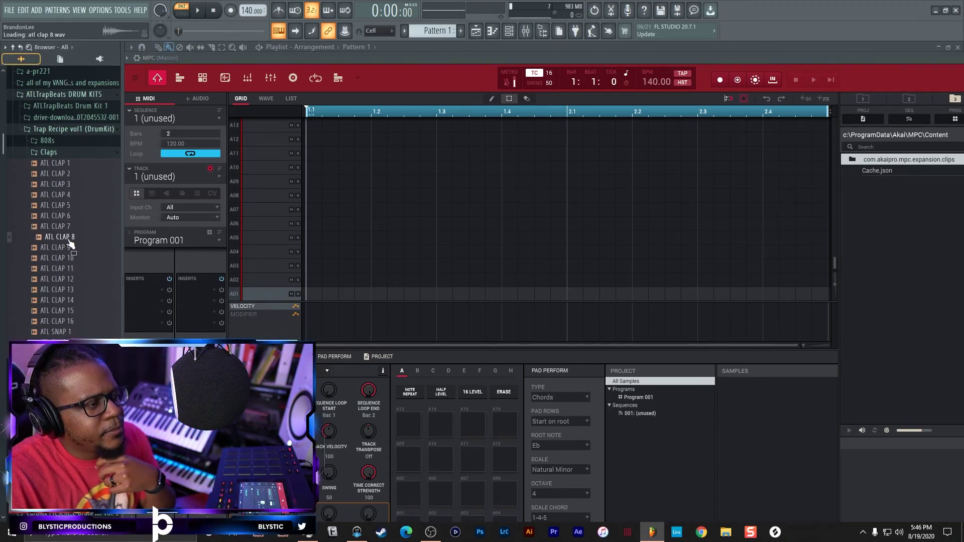
left_click_drag(244, 200, 497, 414)
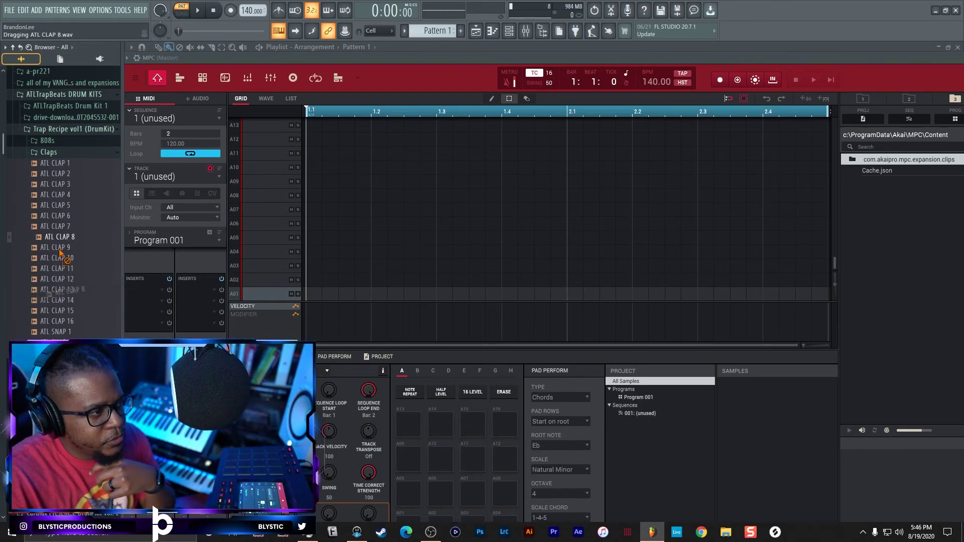
left_click_drag(440, 421, 407, 447)
left_click_drag(521, 417, 501, 520)
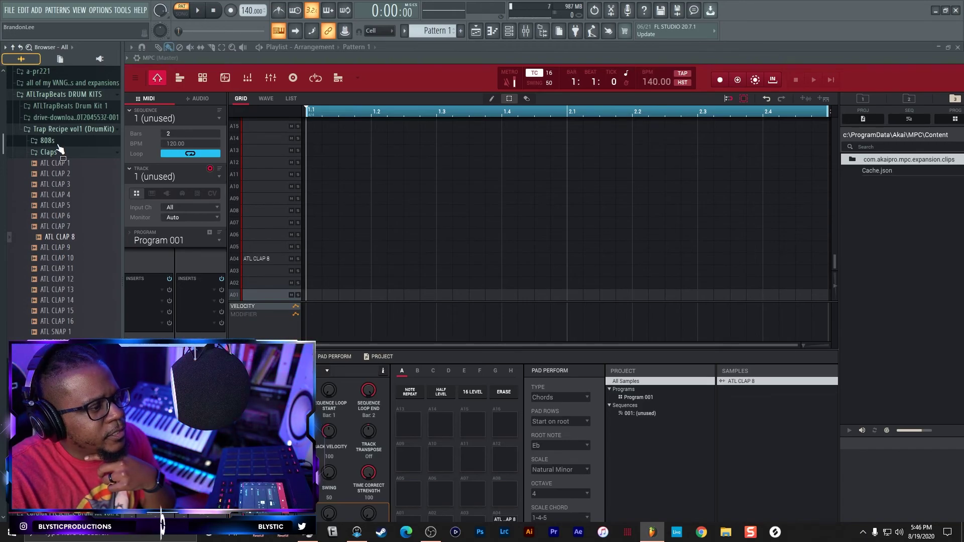
left_click(48, 304)
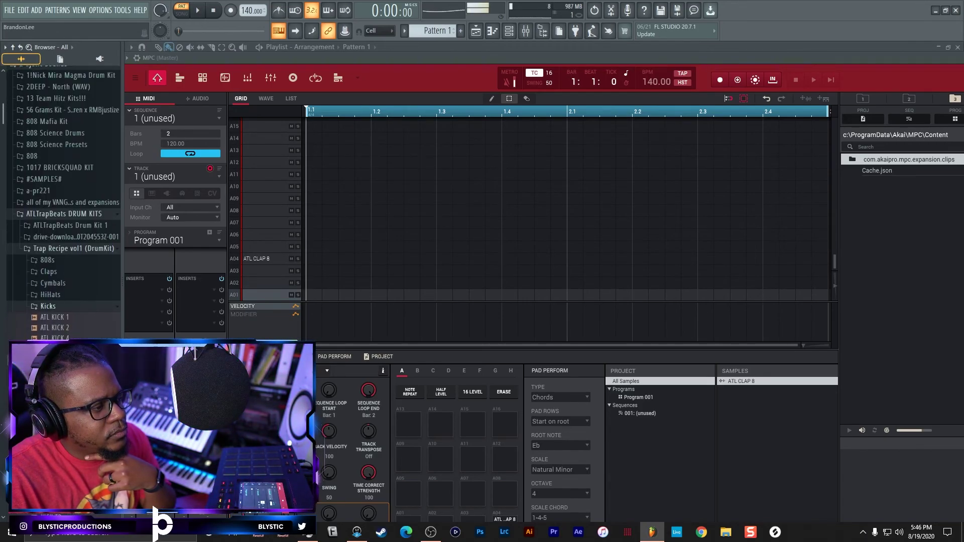
left_click_drag(55, 358, 415, 522)
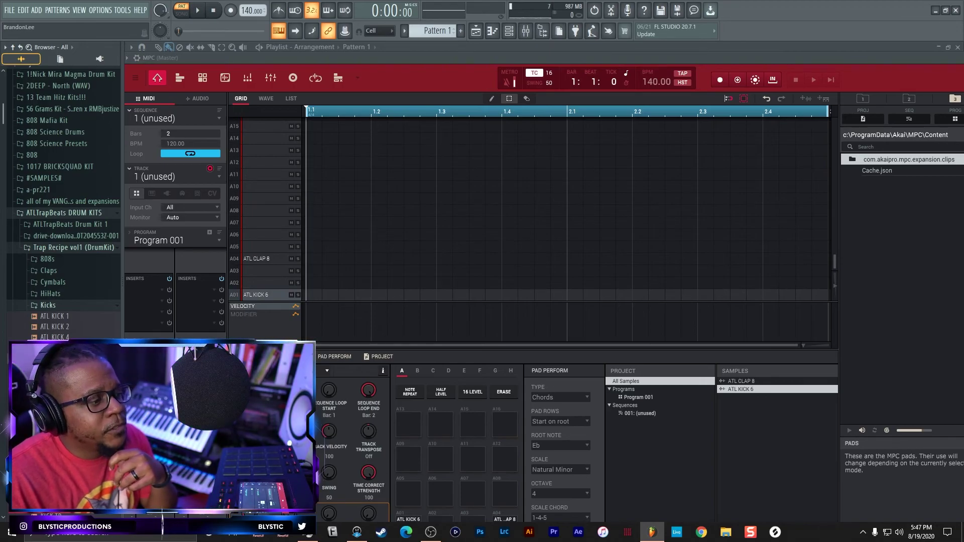
Step: Audition the HiHats folder and put ATL CHH 8 on pad A08
left_click(64, 305)
left_click(64, 296)
left_click(71, 285)
left_click(68, 275)
left_click(67, 264)
left_click(66, 254)
left_click_drag(68, 260, 63, 258)
left_click_drag(395, 477, 505, 498)
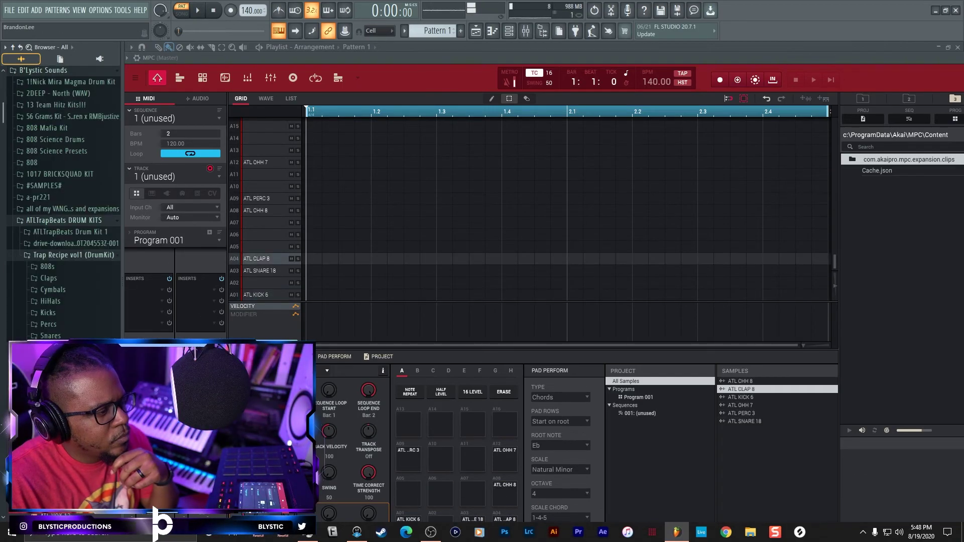
Step: Put ATL CHANT 1 on pad A13, then close the playlist and minimize MPC
key("Down")
left_click_drag(60, 504, 409, 420)
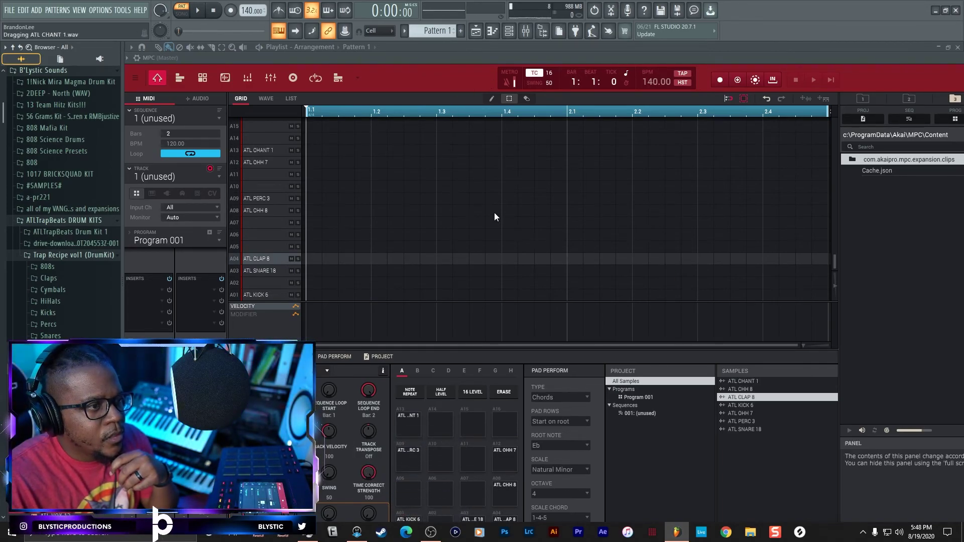
left_click(946, 50)
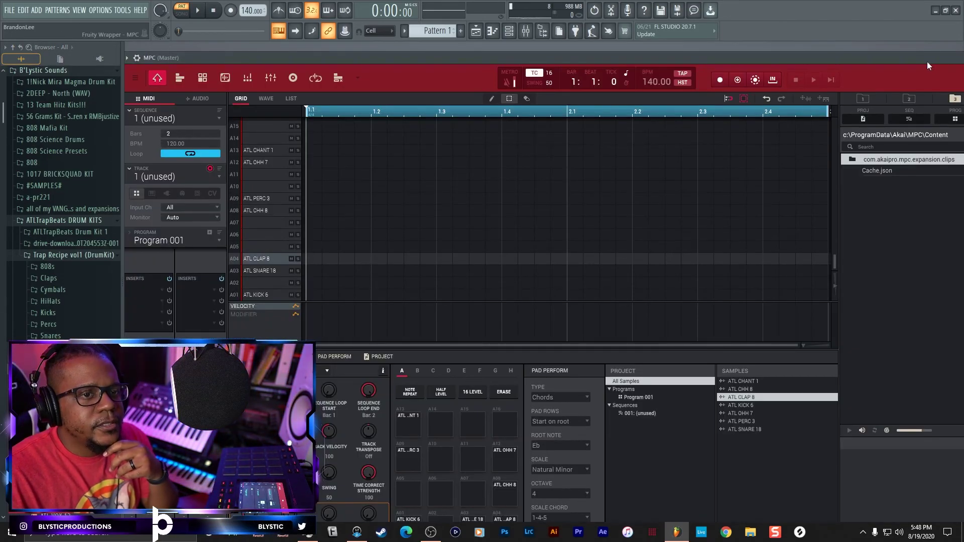
left_click(927, 61)
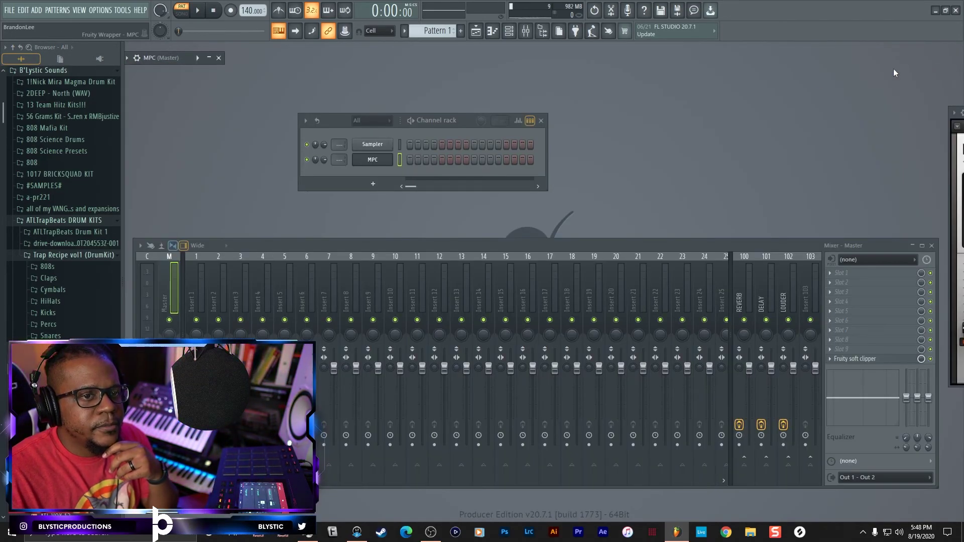
Step: Add Omnisphere with the Bells and Vibes patch NLEAD - Bells Cold, then close its window
left_click(370, 185)
left_click(469, 355)
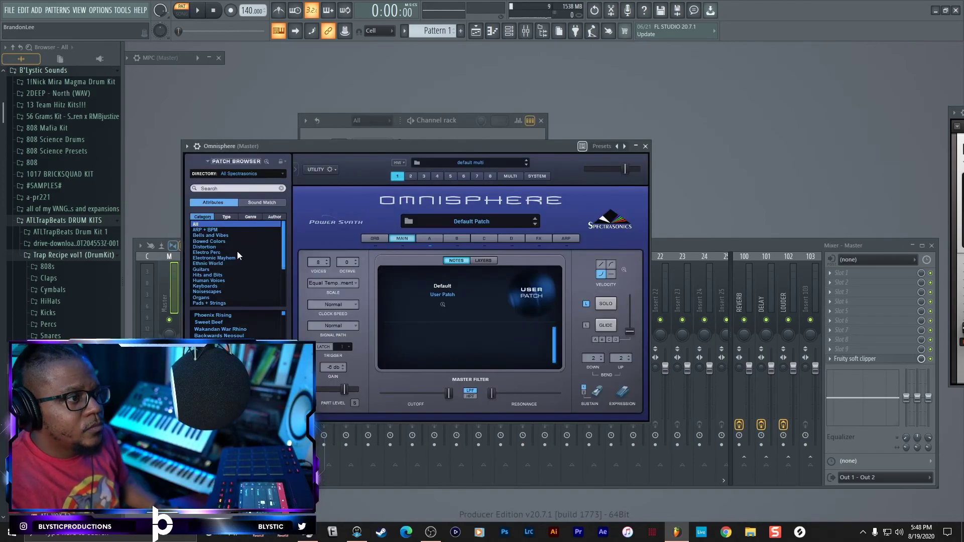
left_click(216, 236)
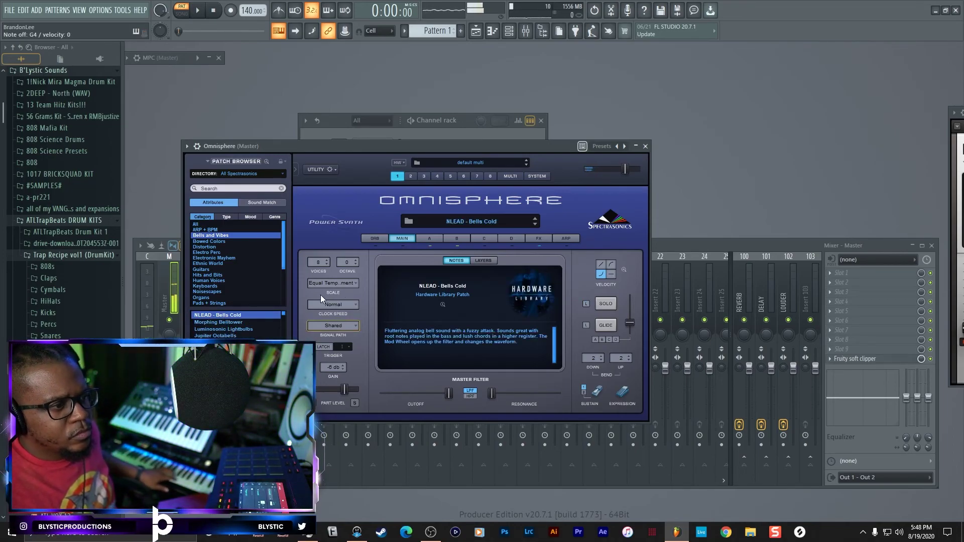
left_click(645, 146)
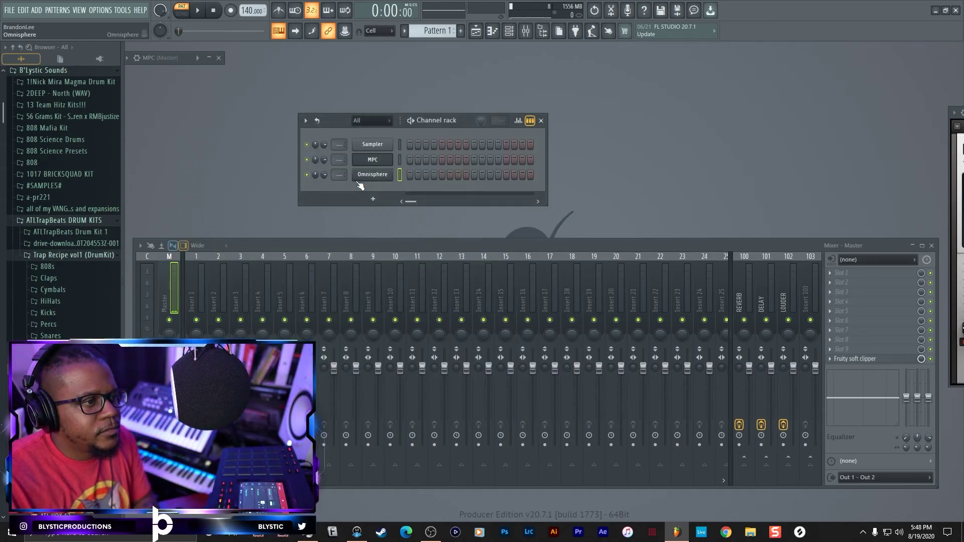
Step: Route Omnisphere to mixer Insert 1 and open its piano roll maximized
scroll(342, 176, "up", 1)
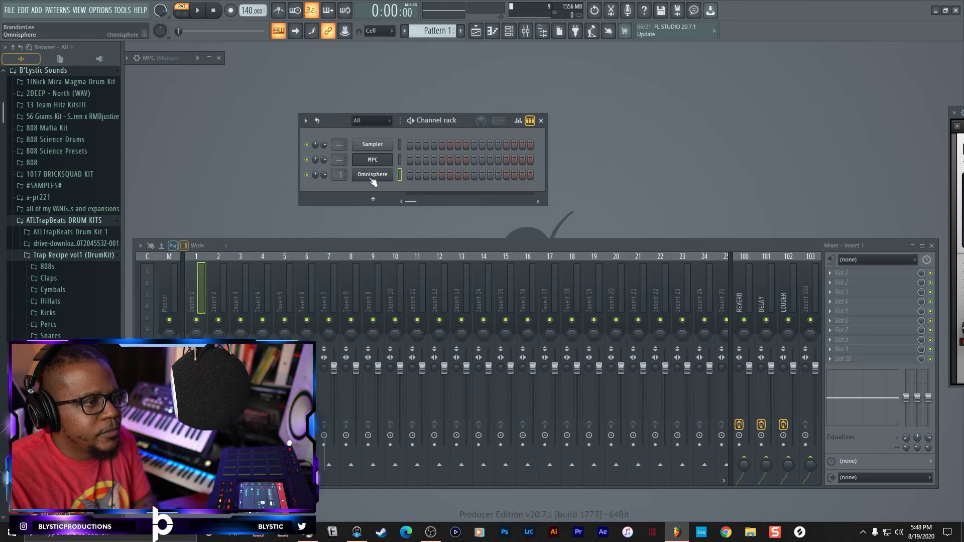
right_click(371, 178)
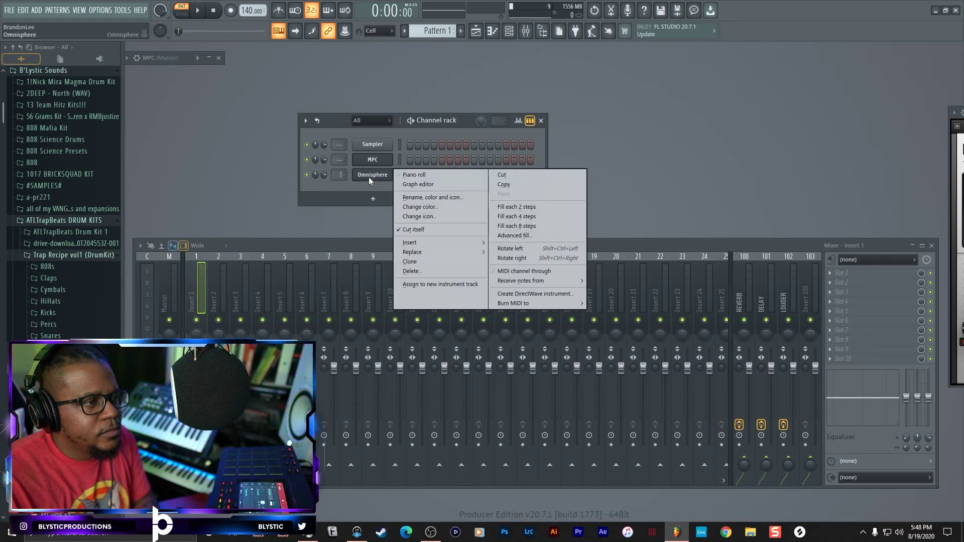
left_click(409, 175)
double_click(724, 99)
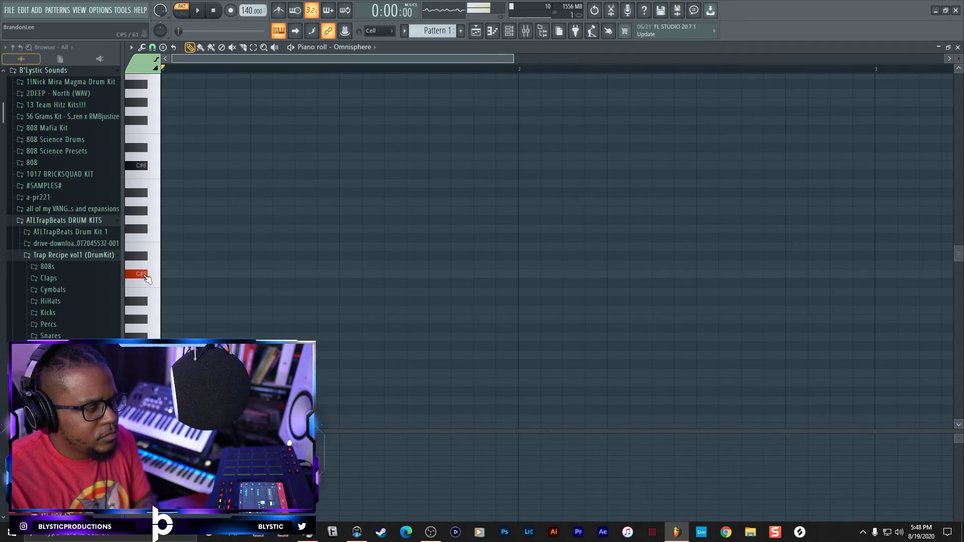
Step: Write F#5 and A5 notes in bar 1, then reopen the Omnisphere plugin window
left_click(164, 229)
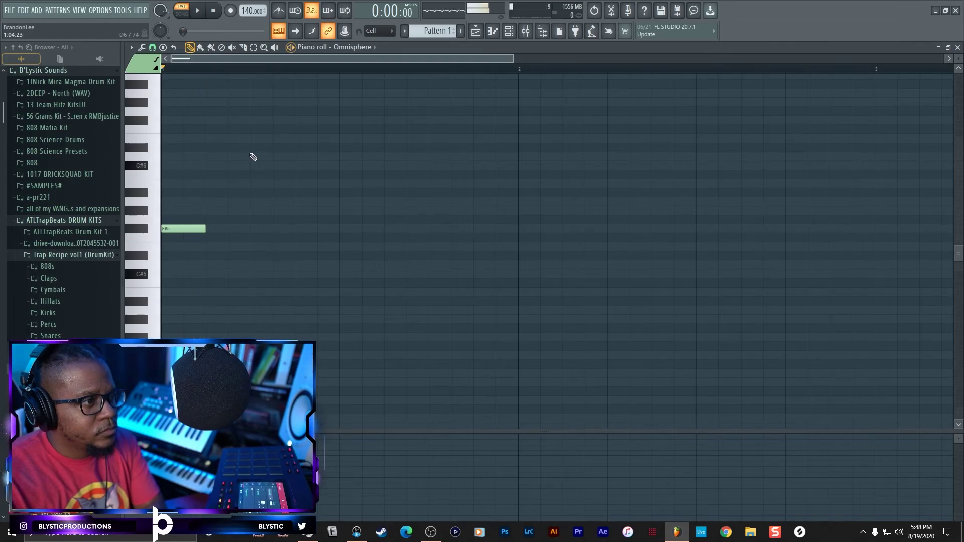
left_click(252, 138)
left_click_drag(515, 59, 793, 55)
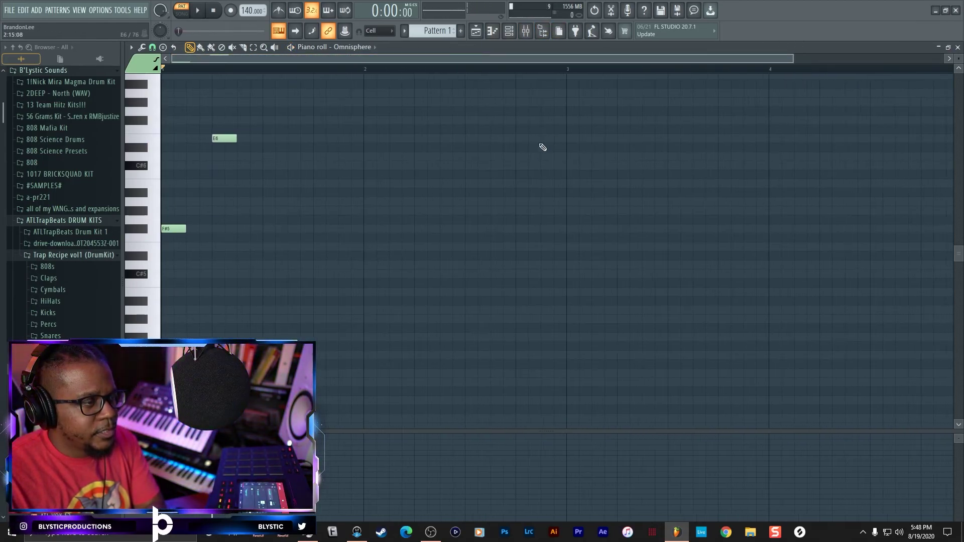
scroll(520, 171, "up", 5)
right_click(225, 219)
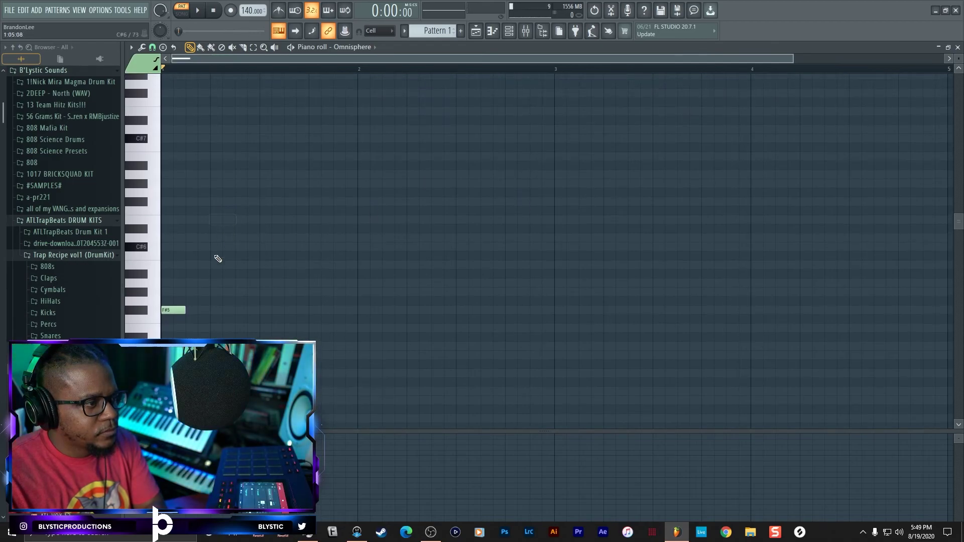
left_click(215, 283)
key("space")
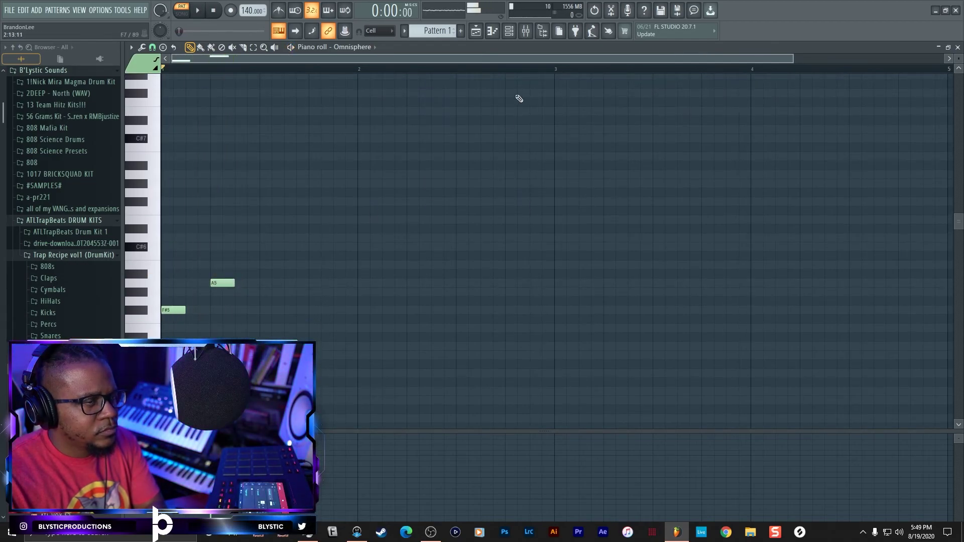
left_click(509, 31)
left_click(375, 175)
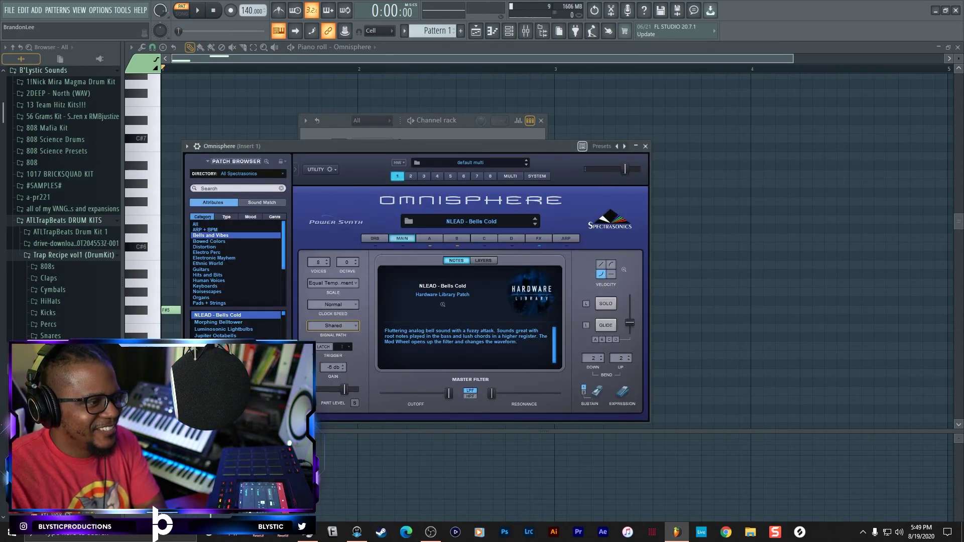
Step: Audition bell patches during playback, settle on MOPHO - Noizee Bellz Stereo, and close Omnisphere
left_click(218, 322)
left_click(223, 329)
key("space")
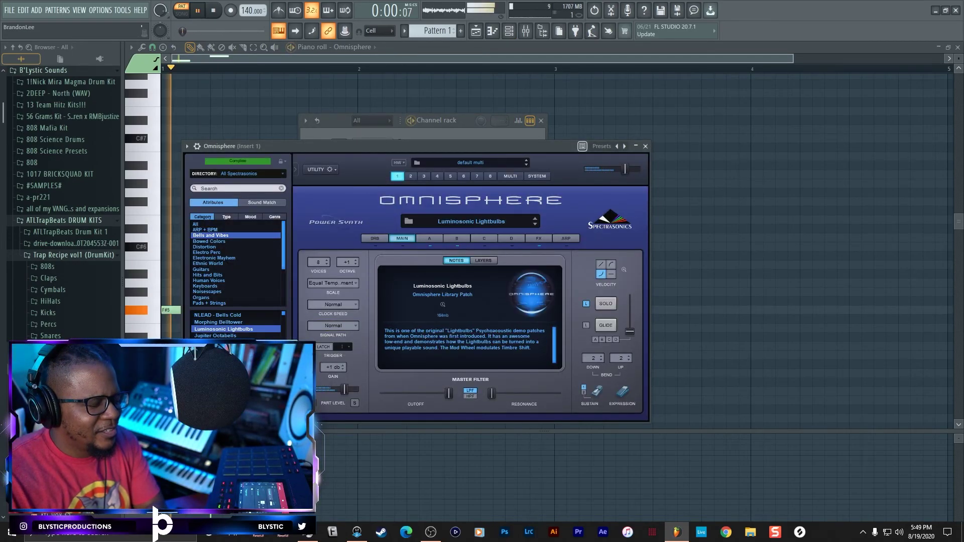
left_click(215, 336)
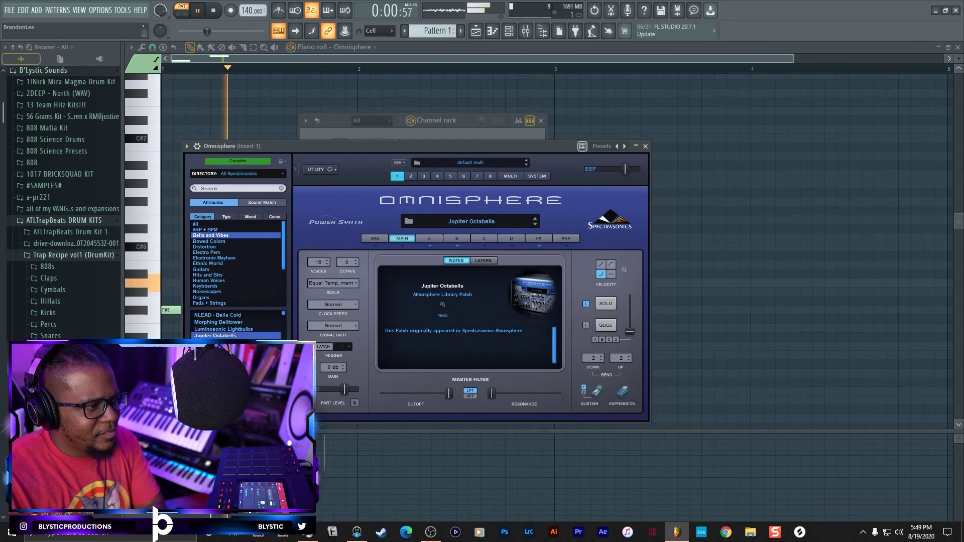
key("space")
key("space")
left_click(215, 343)
key("space")
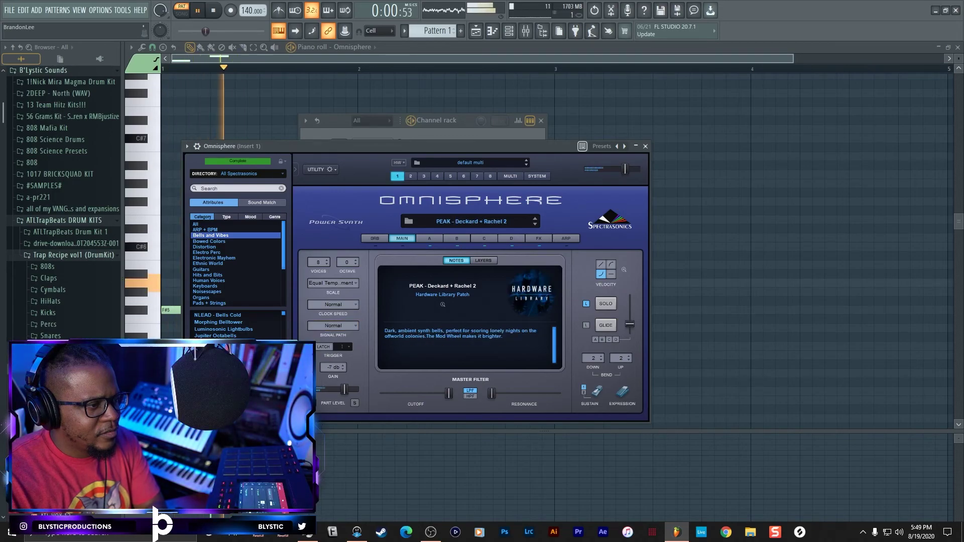
key("space")
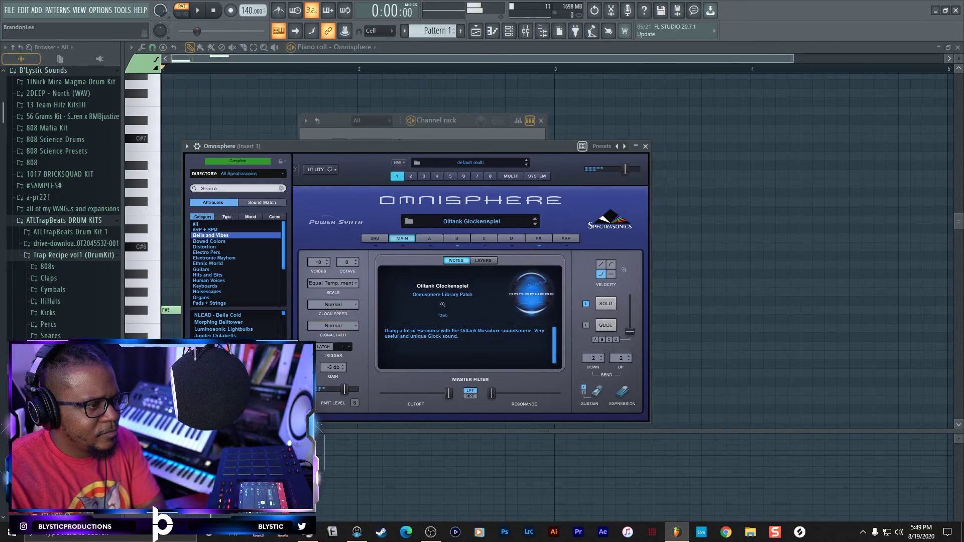
key("space")
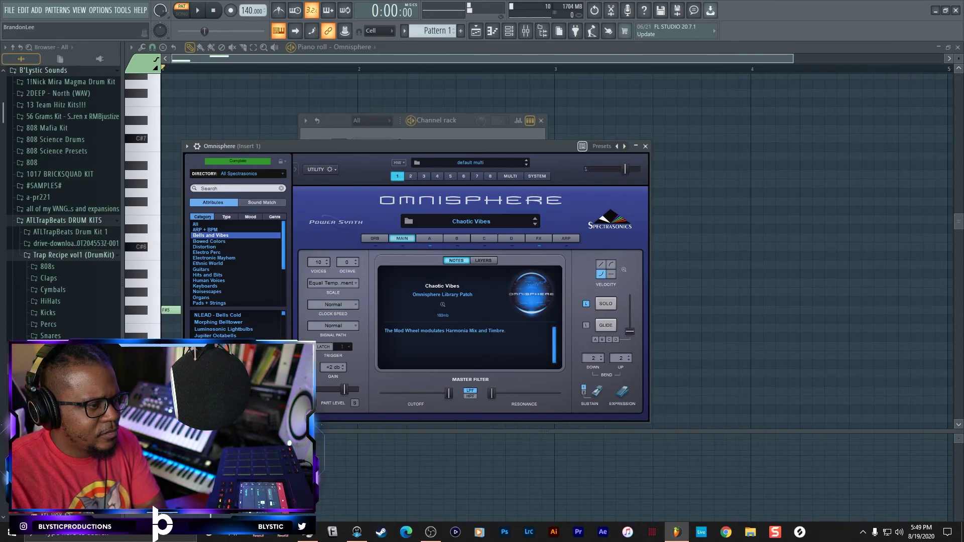
key("space")
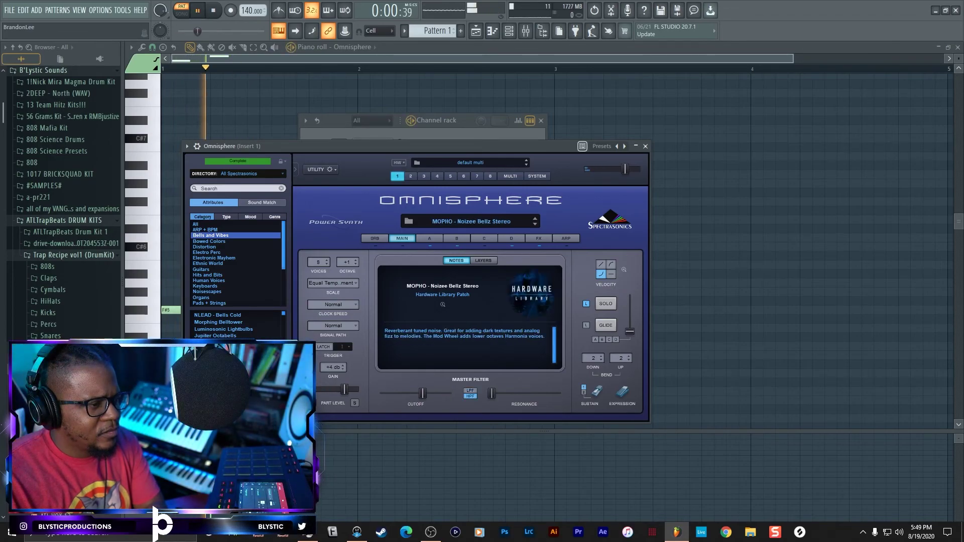
left_click(646, 146)
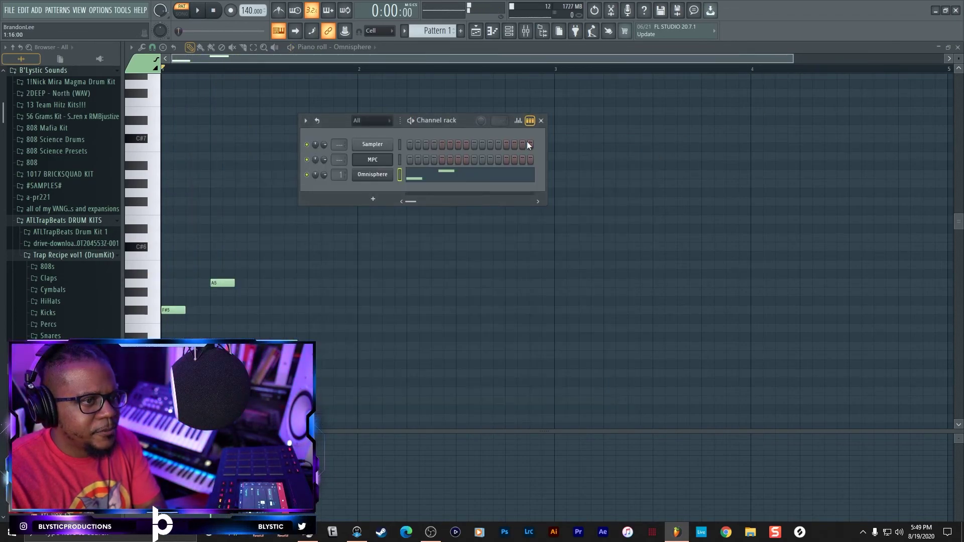
Step: Add C#6, G#5, E5 and F#5 notes after the opening F#5, auditioning playback
key("F6")
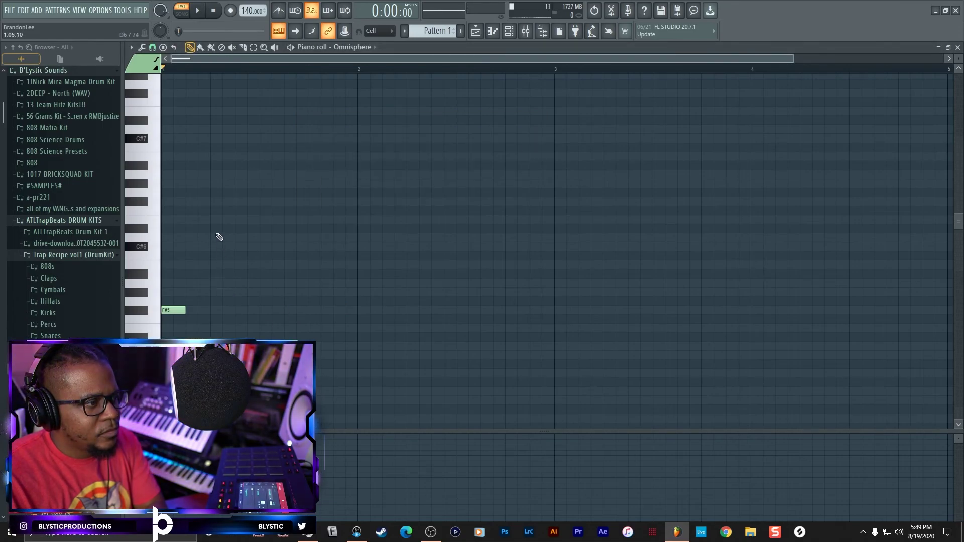
left_click(219, 219)
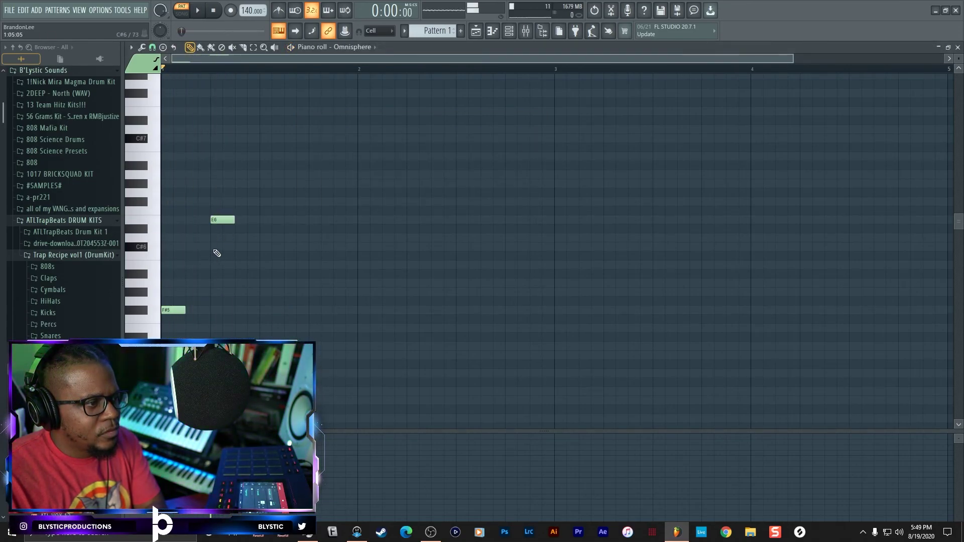
left_click_drag(221, 219, 221, 246)
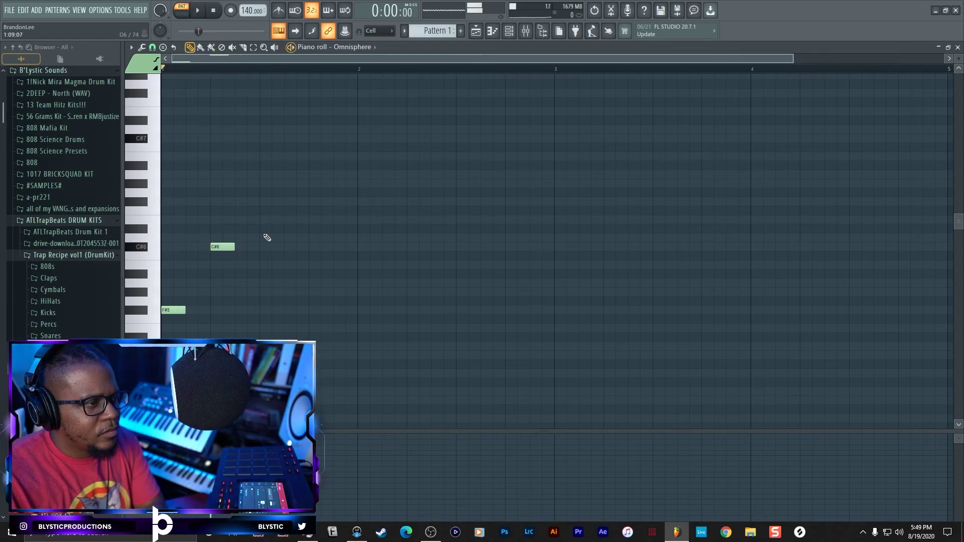
key("space")
left_click(289, 292)
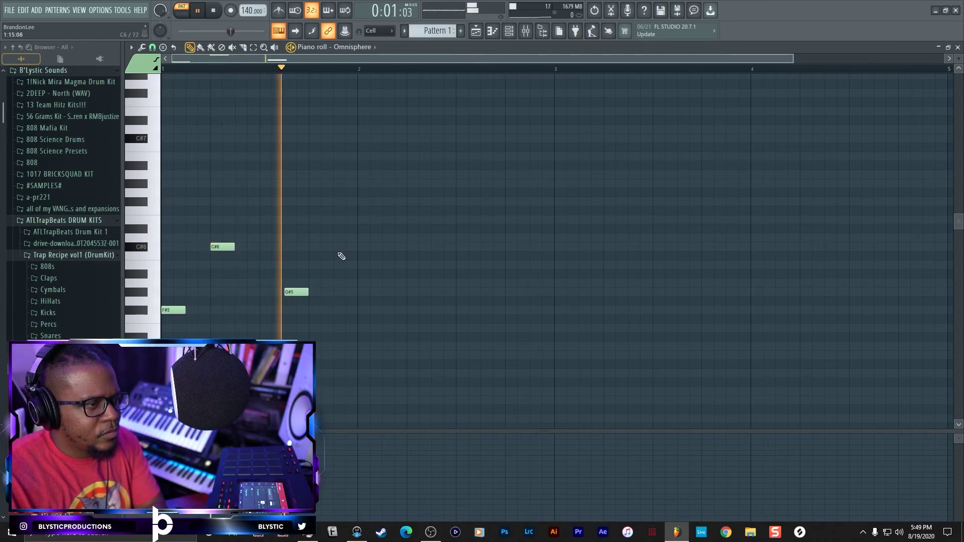
left_click(360, 328)
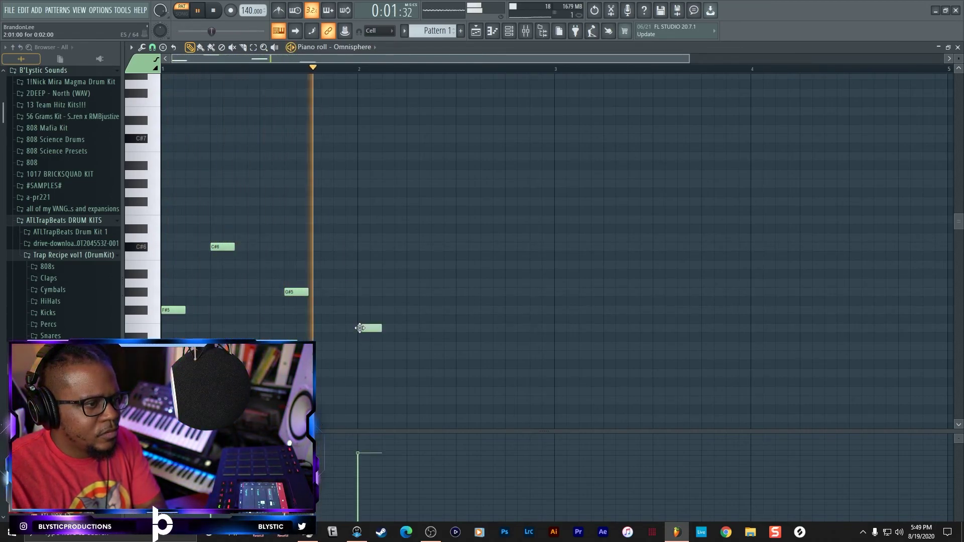
left_click(410, 310)
key("space")
key("space")
Step: Place the final melody note, adjusting it from C#5 up to D5
left_click(507, 346)
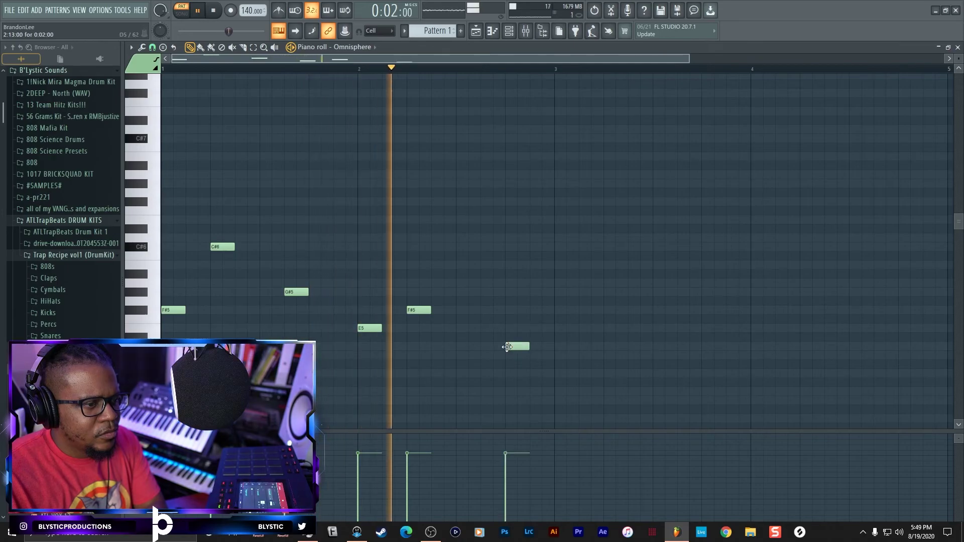
left_click_drag(507, 347, 482, 346)
right_click(486, 348)
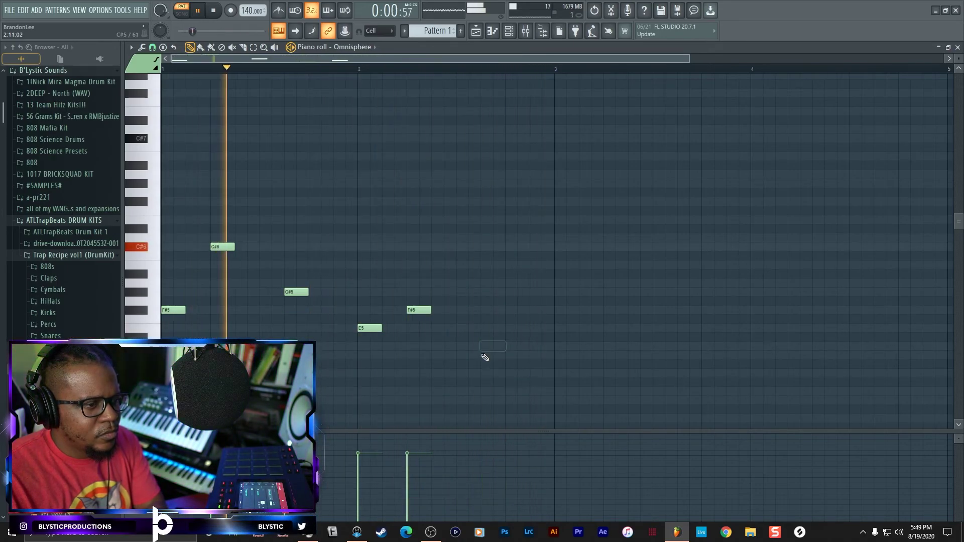
left_click(483, 356)
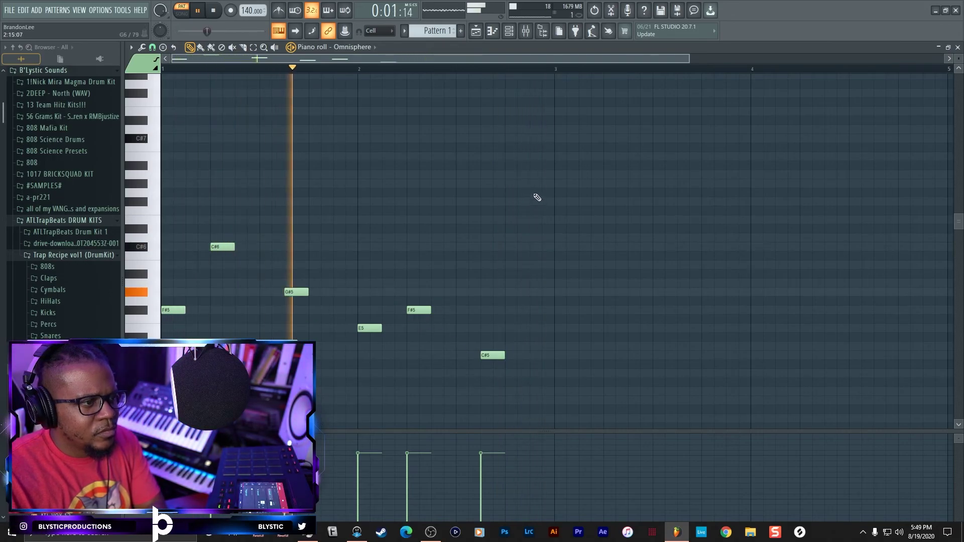
left_click(509, 30)
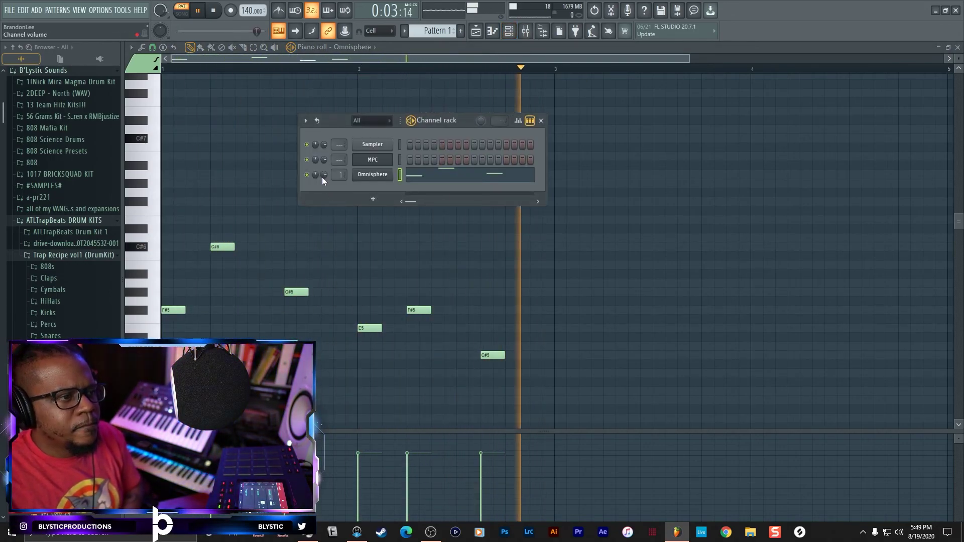
left_click_drag(561, 394, 525, 269)
left_click_drag(497, 367, 475, 340)
key("ctrl+Up")
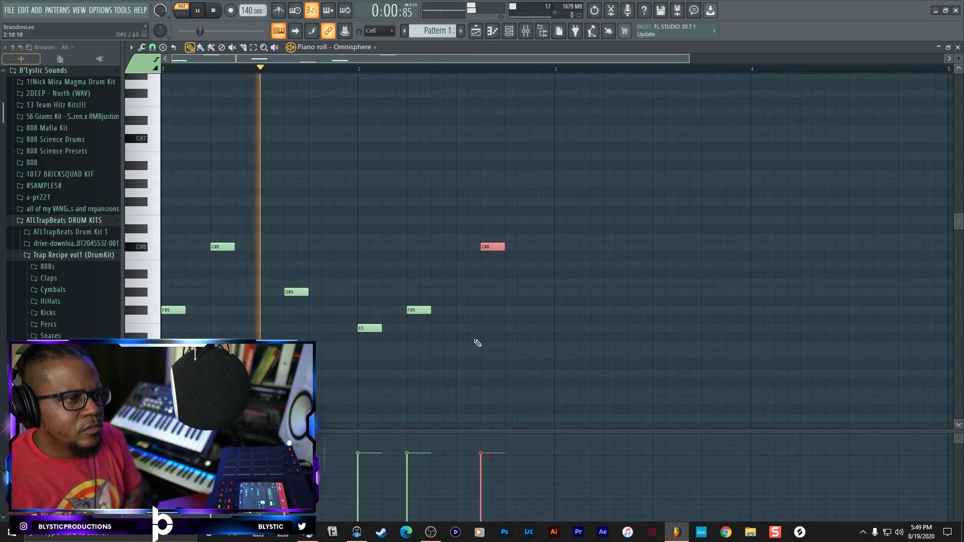
key("ctrl+Up")
key("ctrl+Down")
key("ctrl+Down")
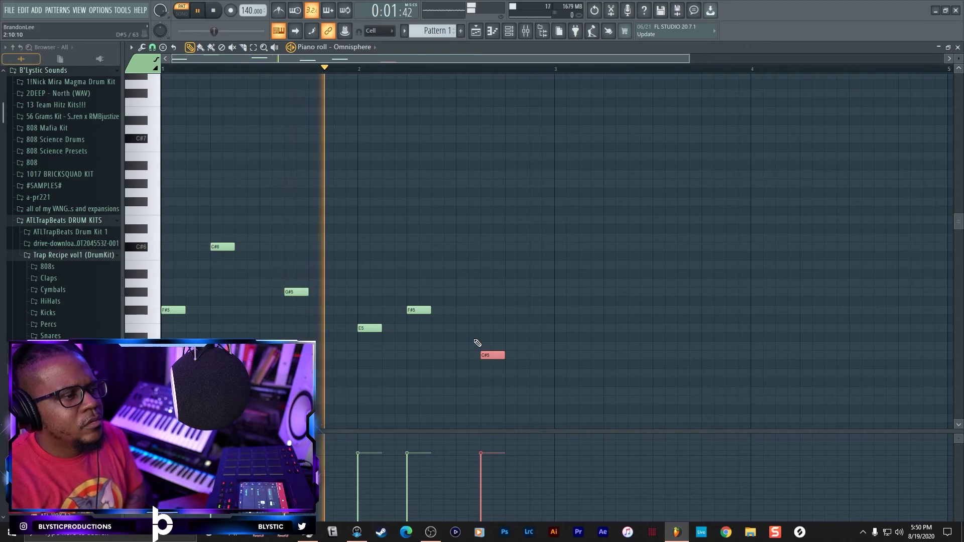
left_click_drag(486, 355, 483, 347)
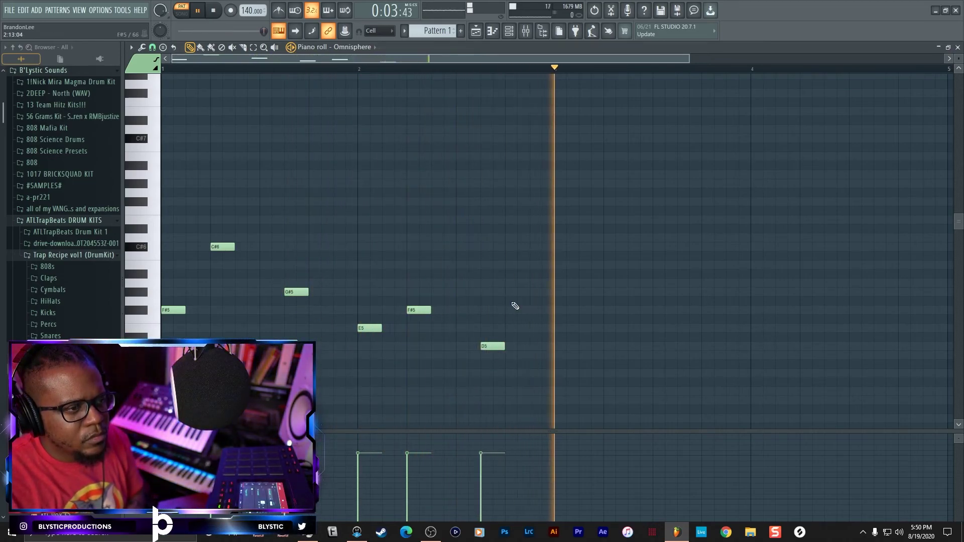
left_click_drag(598, 120, 214, 260)
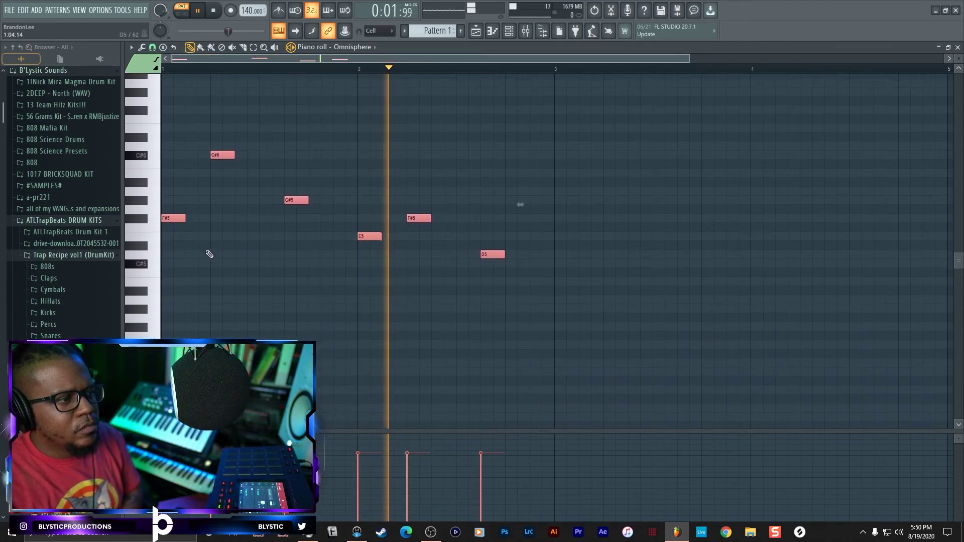
Step: Duplicate the melody into bars 3–4 and replace the repeat's F#5 with an A5
key("ctrl+b")
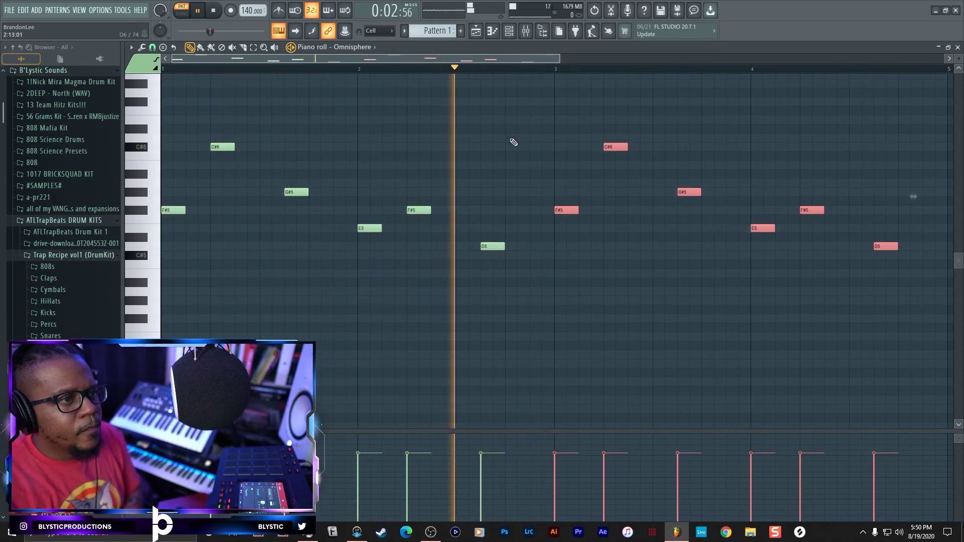
left_click_drag(559, 59, 791, 61)
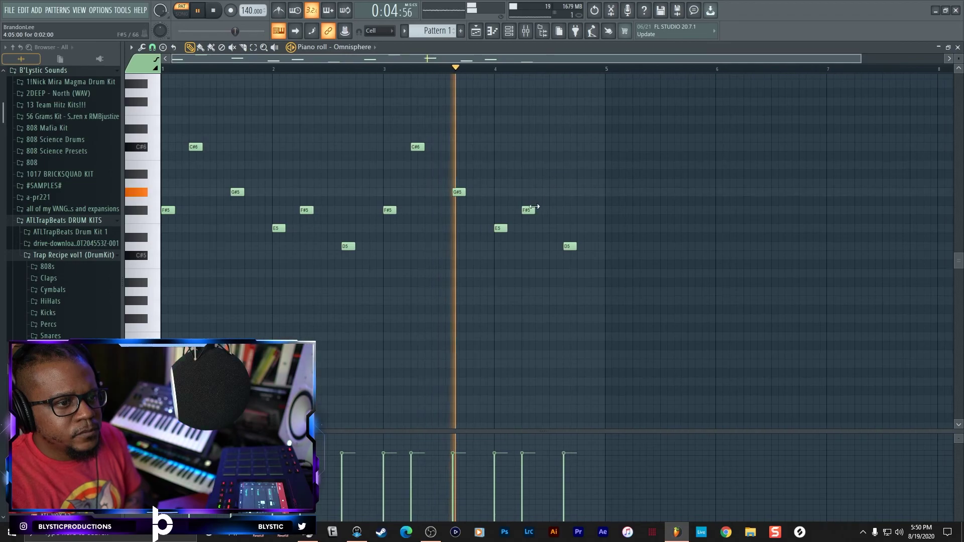
left_click(550, 183)
right_click(553, 185)
right_click(528, 210)
left_click(526, 193)
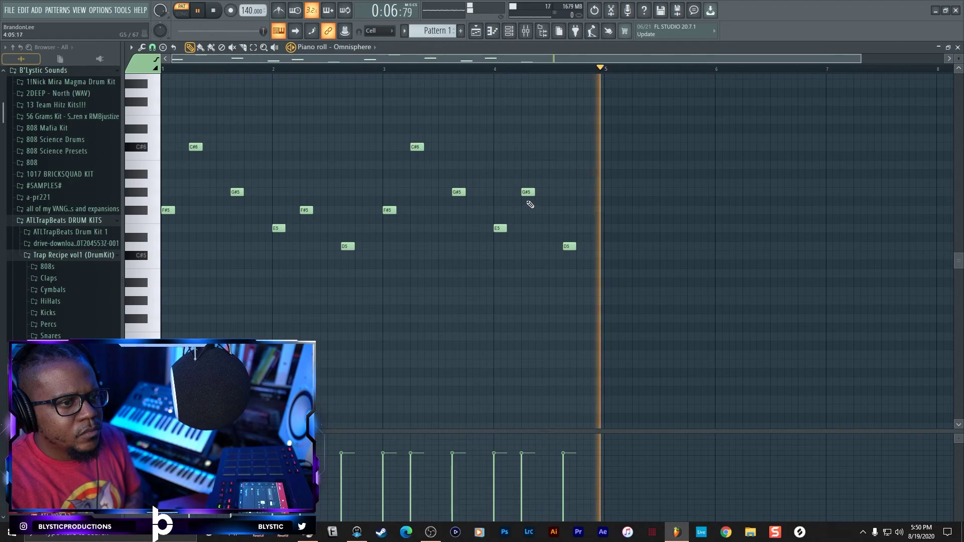
key("space")
left_click_drag(528, 193, 528, 184)
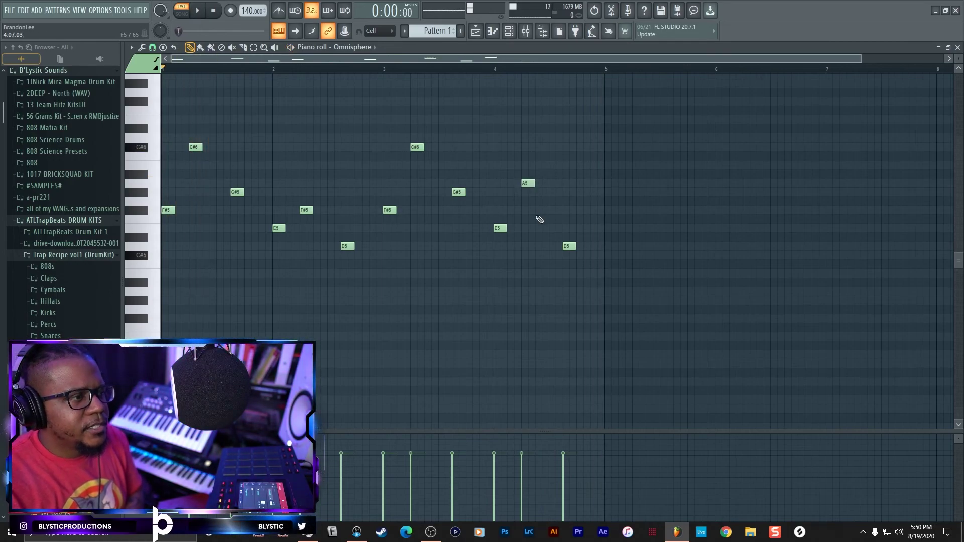
Step: Play the melody back from around bars 3.6–4 to check the new A5
key("space")
left_click(499, 70)
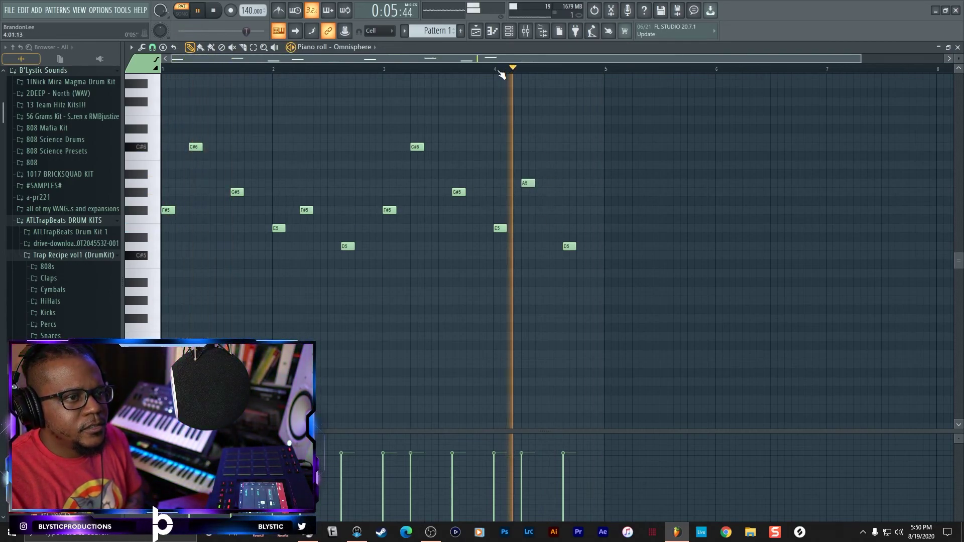
key("space")
left_click(455, 74)
key("space")
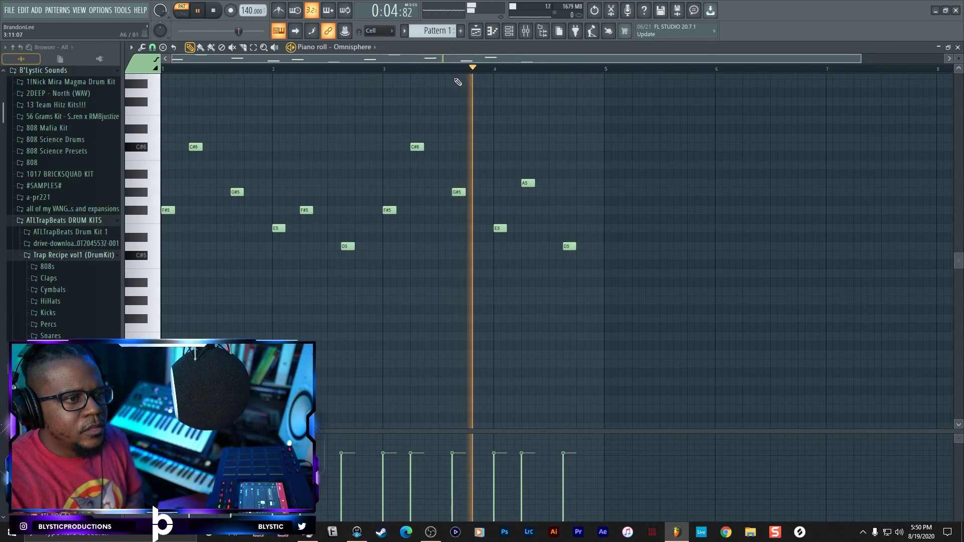
key("space")
key("space")
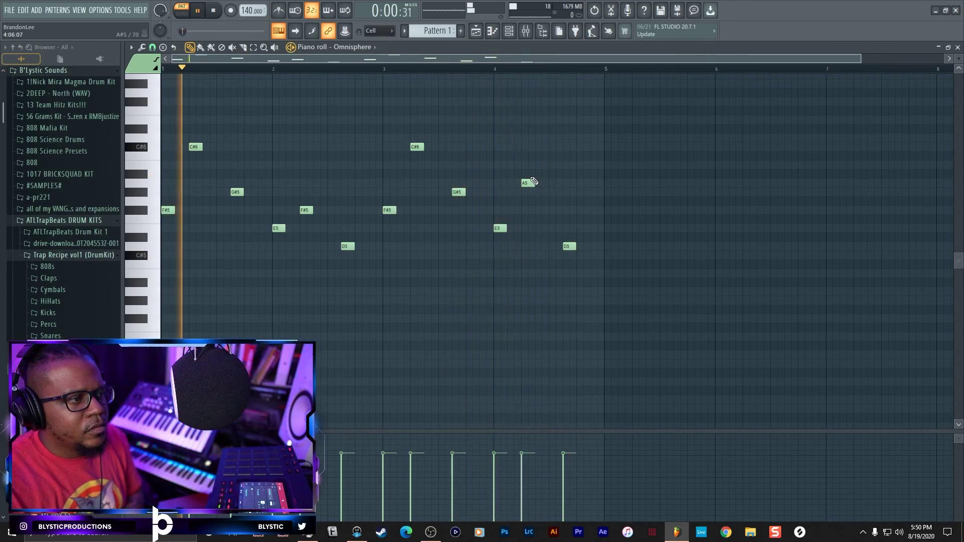
left_click(508, 32)
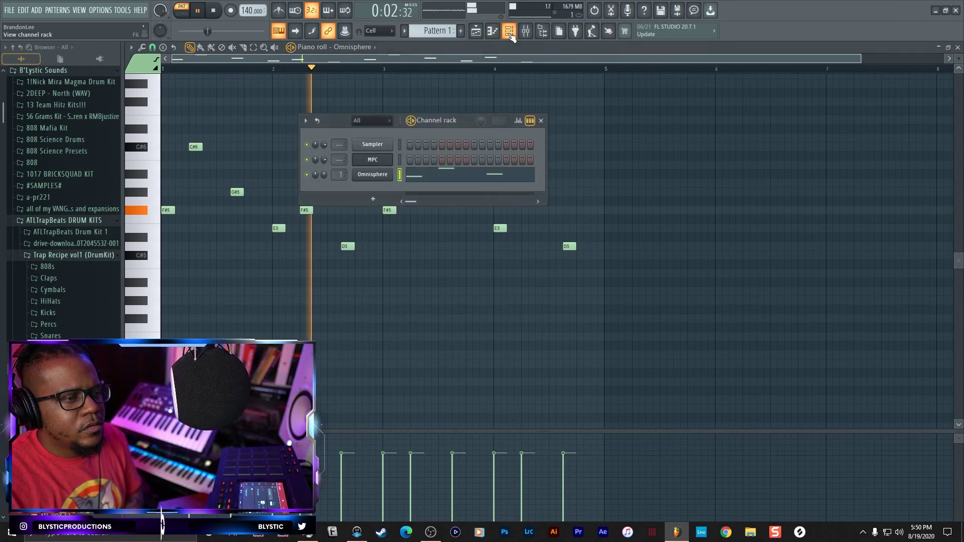
Step: Add a new Omnisphere instrument channel, Omnisphere #2, to the channel rack
left_click(373, 199)
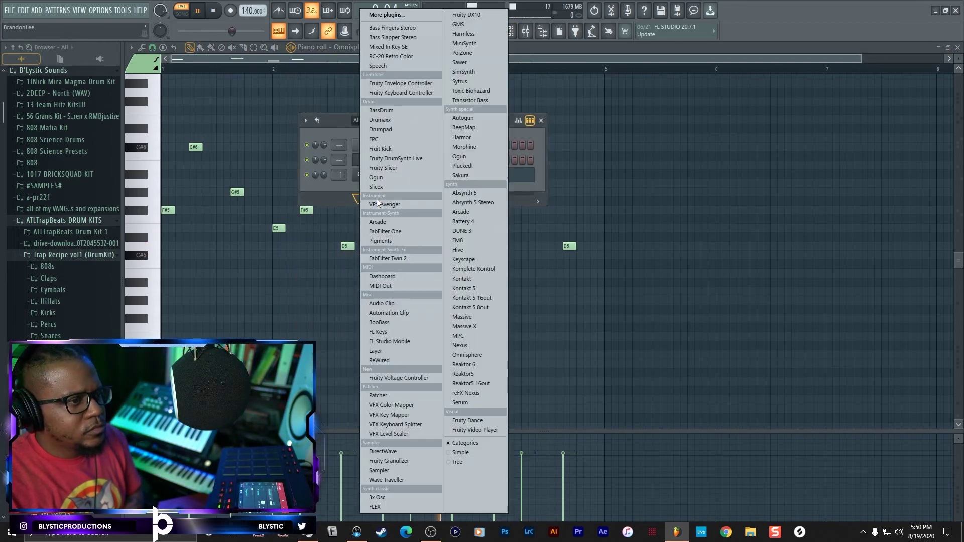
left_click(483, 353)
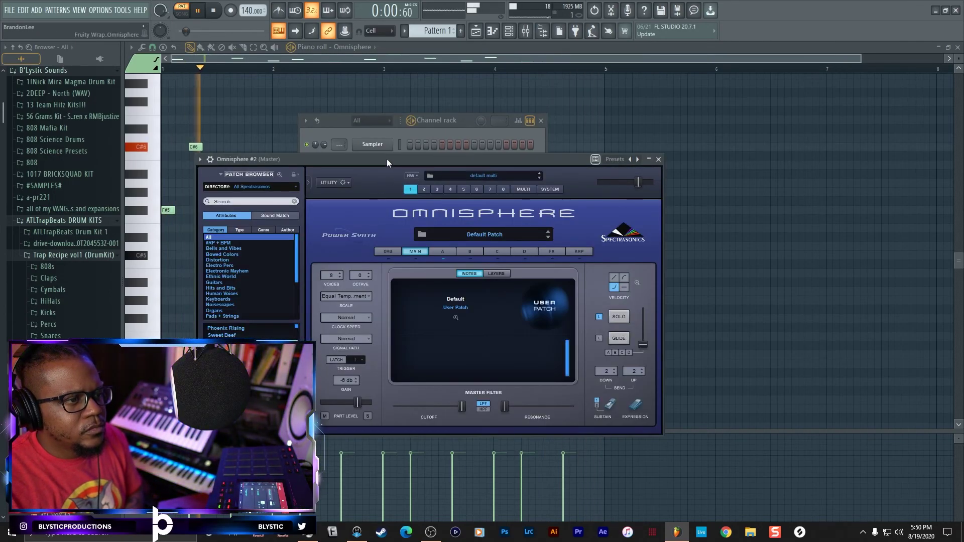
left_click_drag(387, 158, 606, 200)
Step: Copy the first Omnisphere channel's notes and paste them into Omnisphere #2
scroll(338, 190, "up", 2)
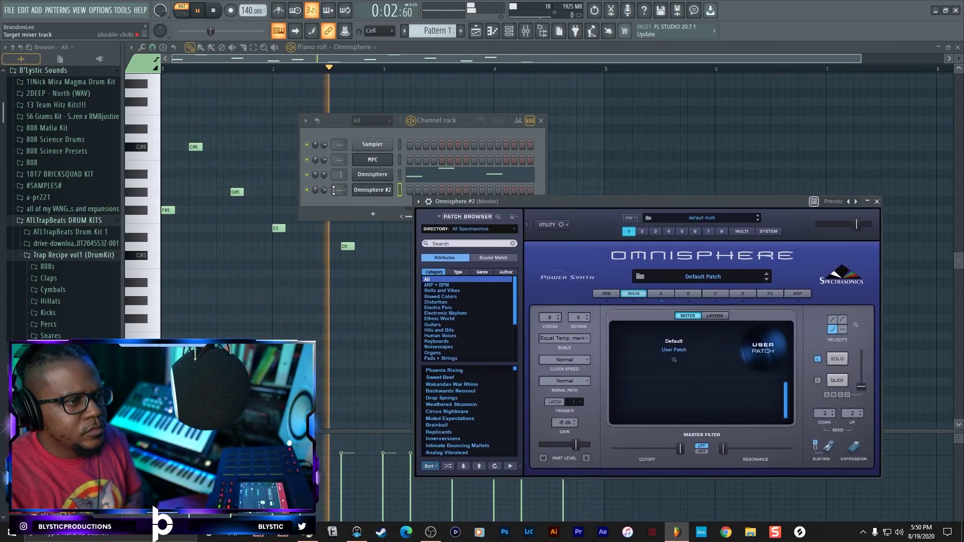
right_click(394, 175)
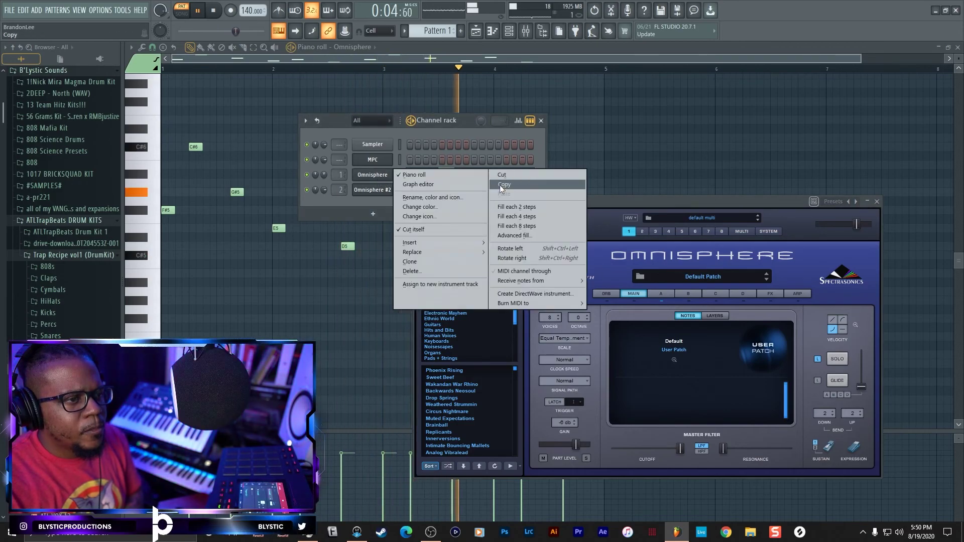
left_click(387, 197)
right_click(385, 196)
left_click(496, 209)
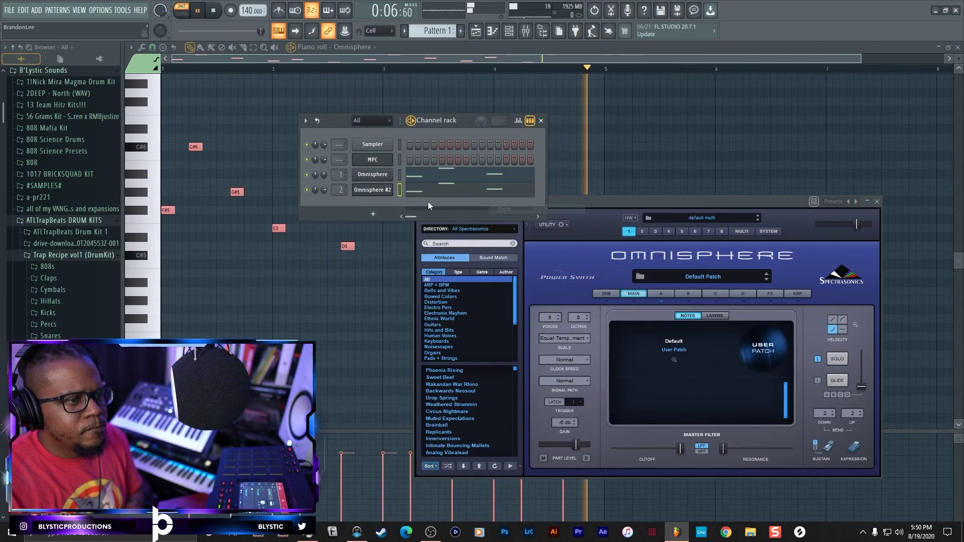
Step: Audition several Omnisphere patches such as Ye olde Sync Organ and Detuned Pulsepluck
left_click(447, 468)
left_click(454, 371)
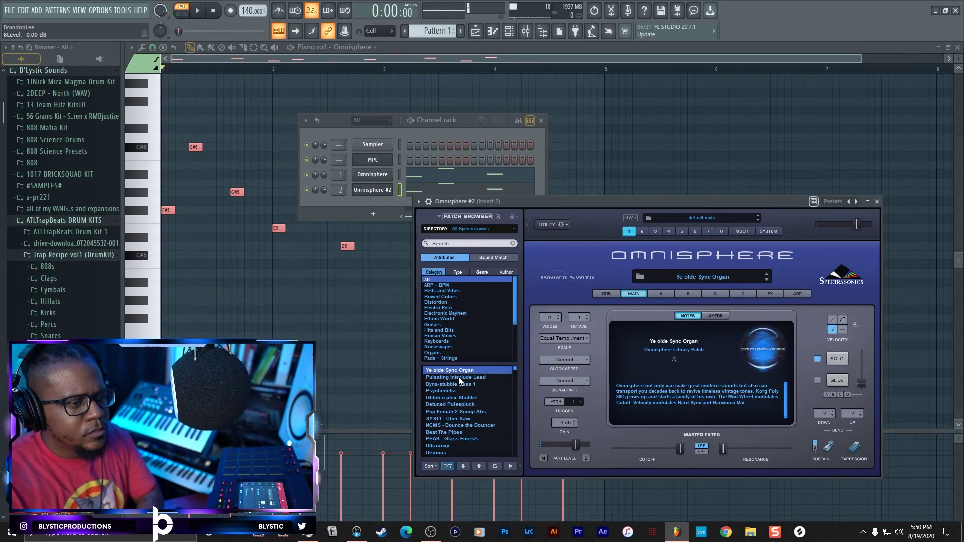
left_click(461, 467)
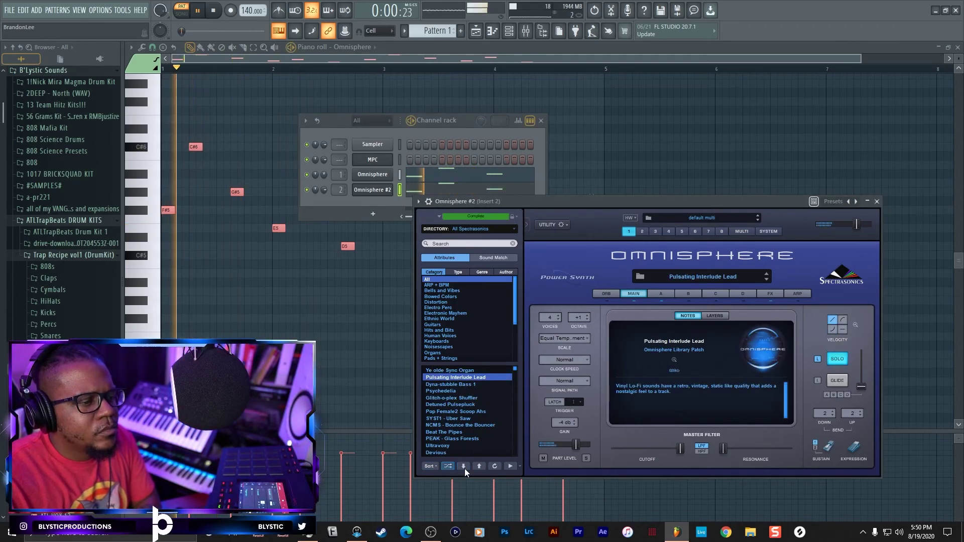
left_click(464, 467)
left_click(464, 467)
key("space")
key("space")
left_click(465, 466)
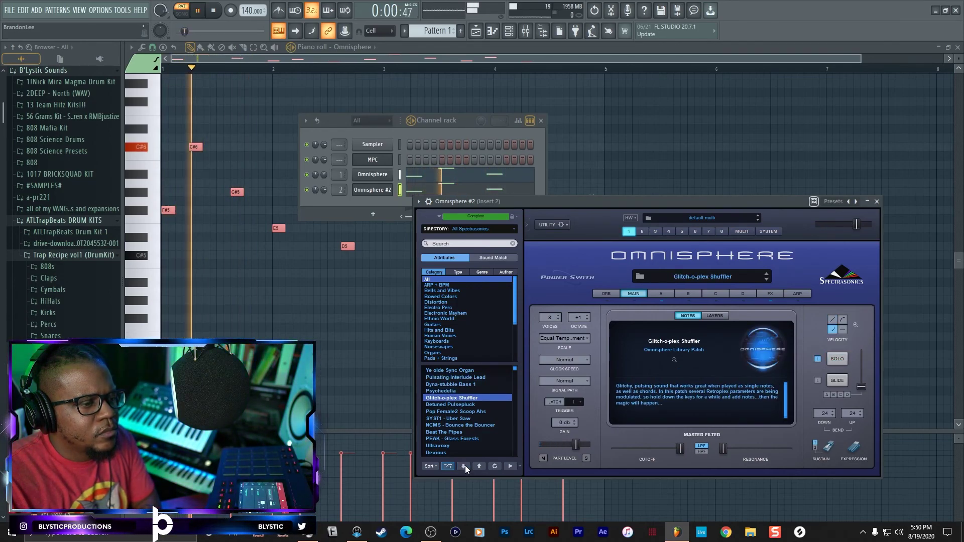
left_click(465, 465)
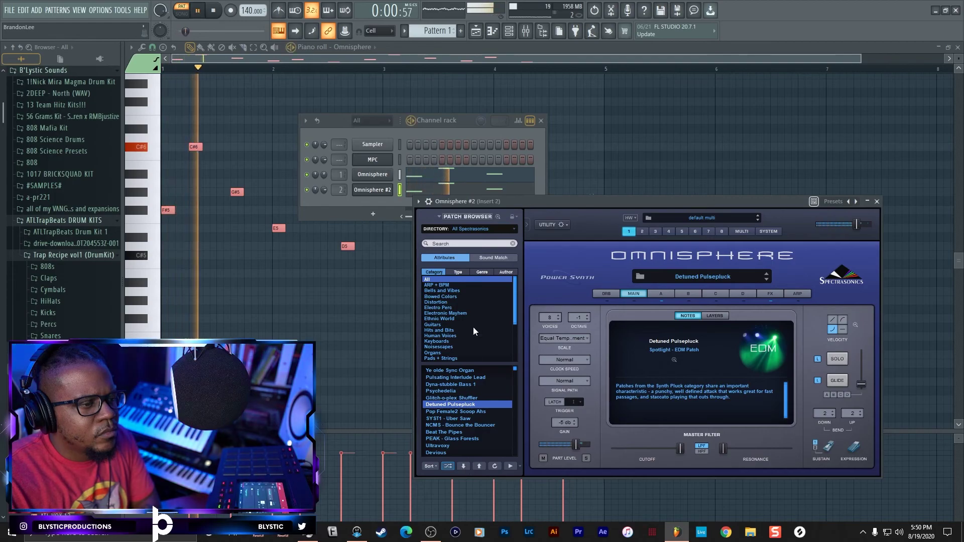
Step: Filter to Bells and Vibes in Keyscape Creative and audition the Arcadian Choir Chimes patch
left_click(442, 290)
left_click(473, 229)
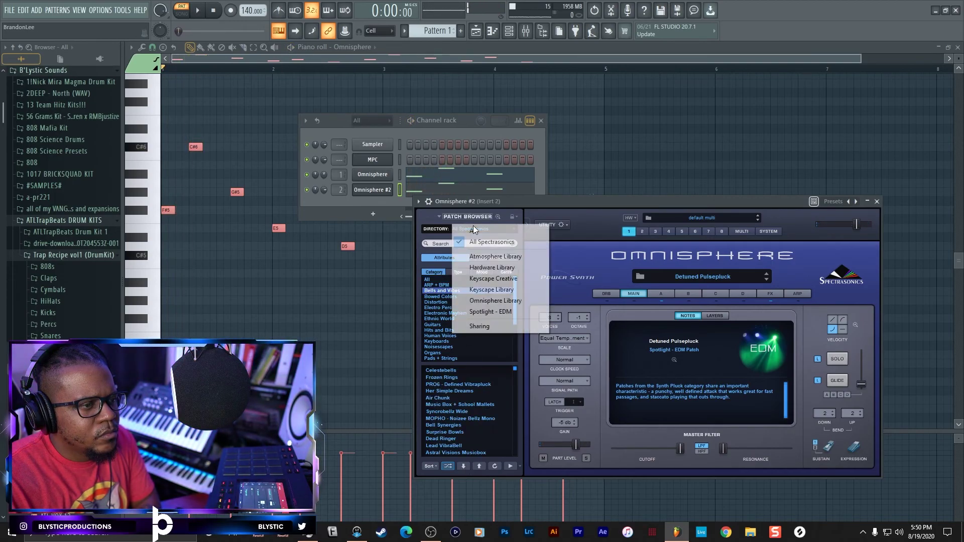
left_click(487, 279)
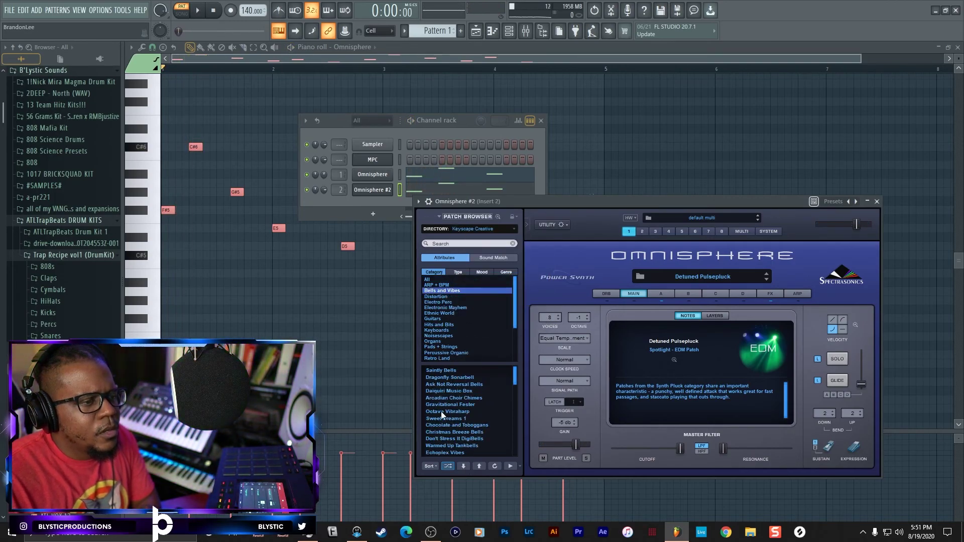
left_click(452, 467)
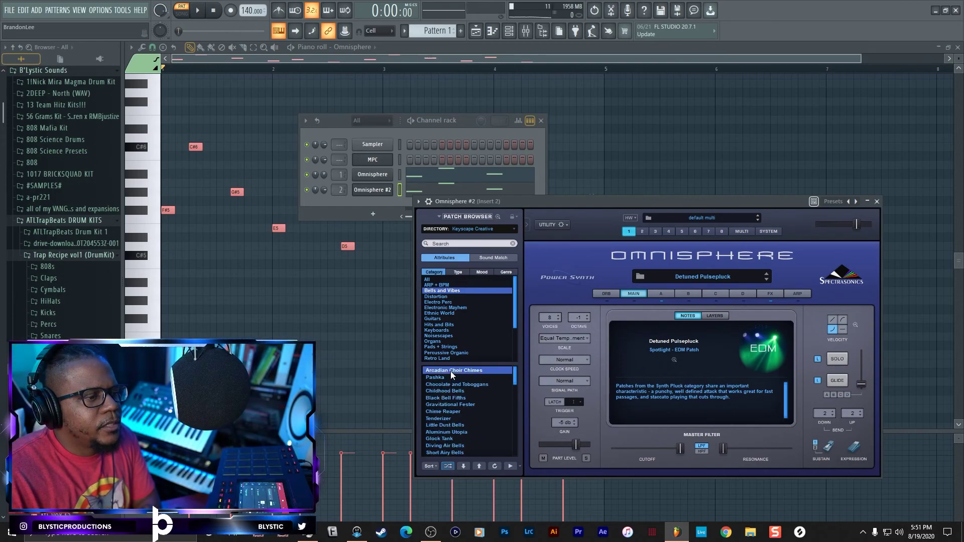
key("space")
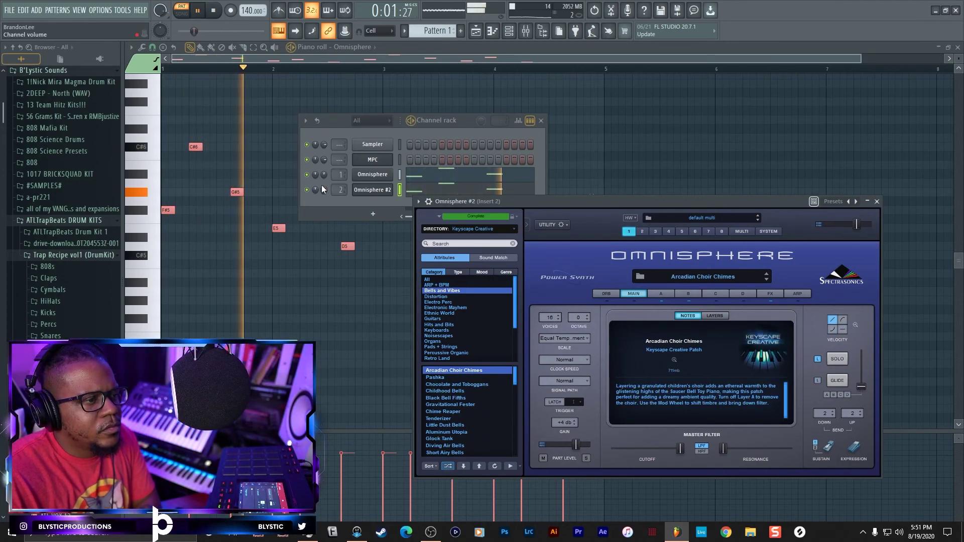
Step: Lower Omnisphere #2's channel volume to about 32% and bring up the mixer
left_click(315, 190)
left_click_drag(324, 190, 324, 205)
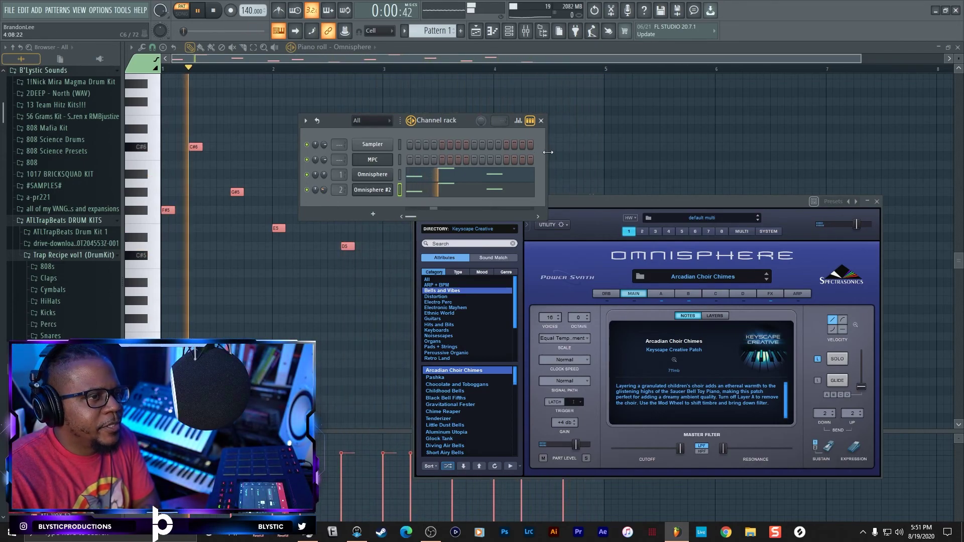
left_click_drag(546, 152, 867, 176)
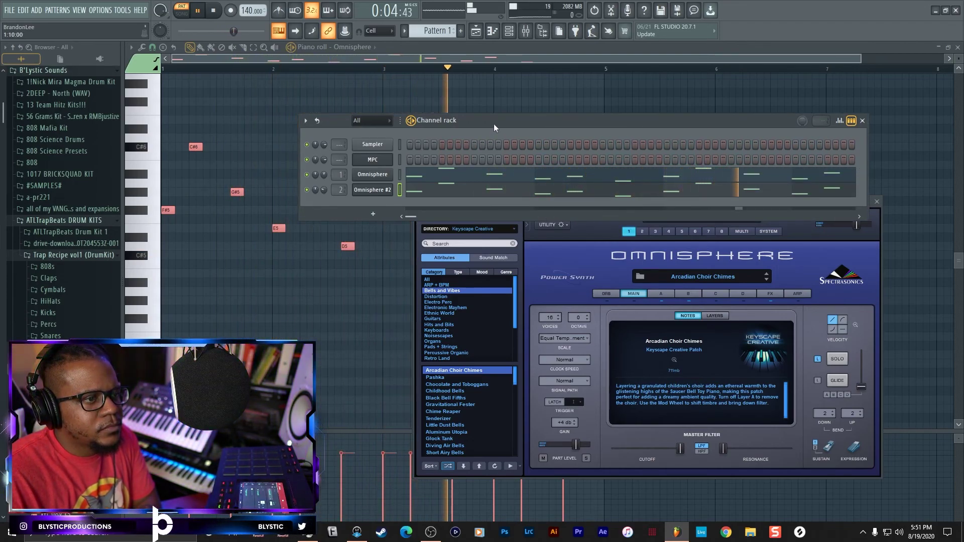
left_click_drag(492, 124, 428, 103)
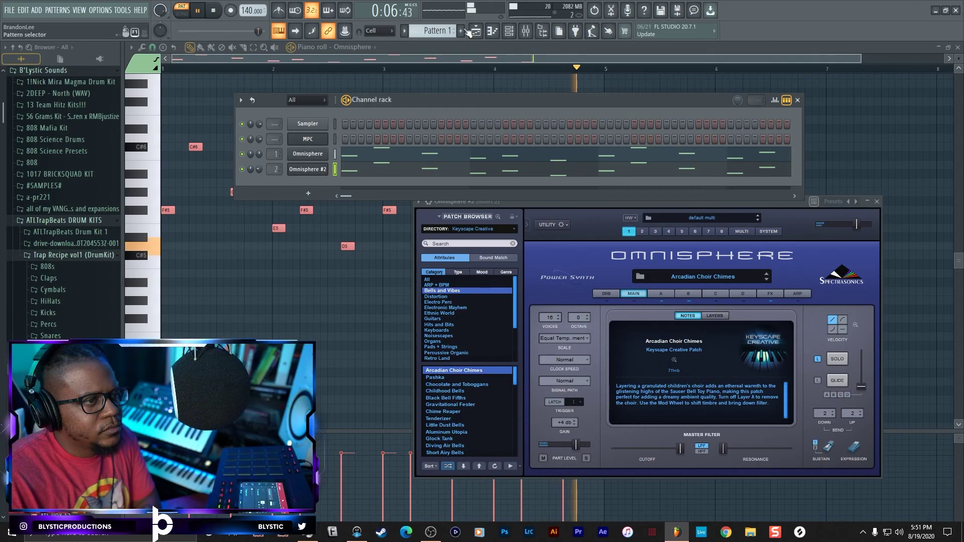
left_click(509, 31)
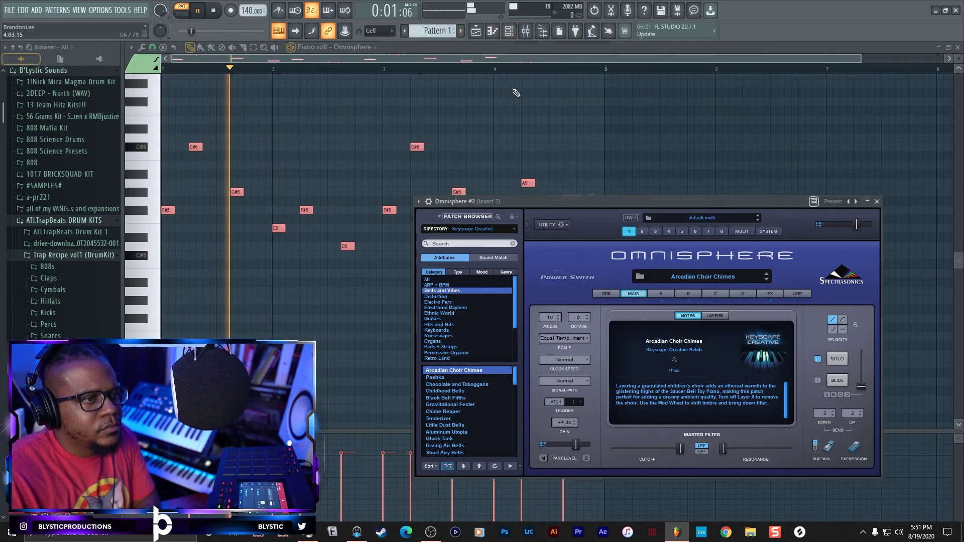
left_click(509, 31)
left_click(526, 32)
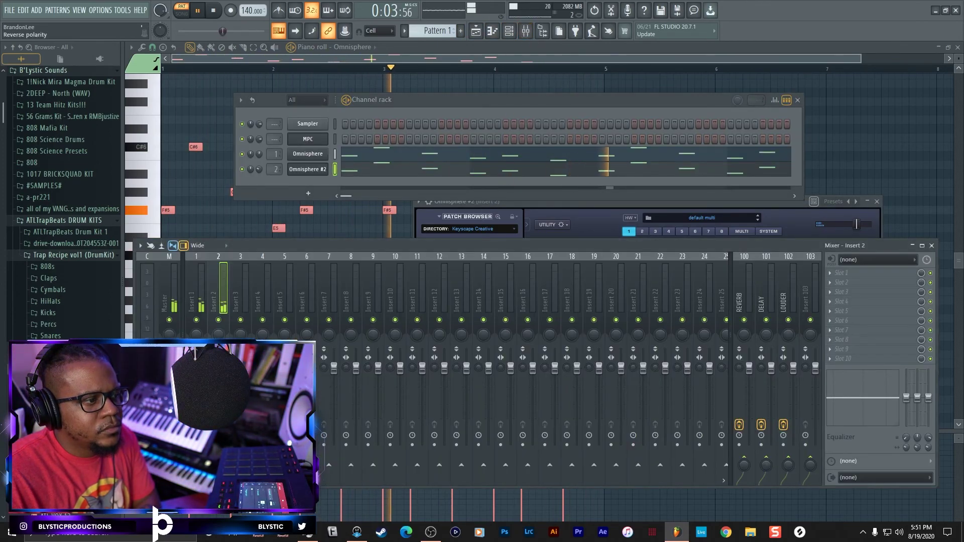
Step: Load Effectrix into an empty Insert 2 effect slot
left_click(829, 293)
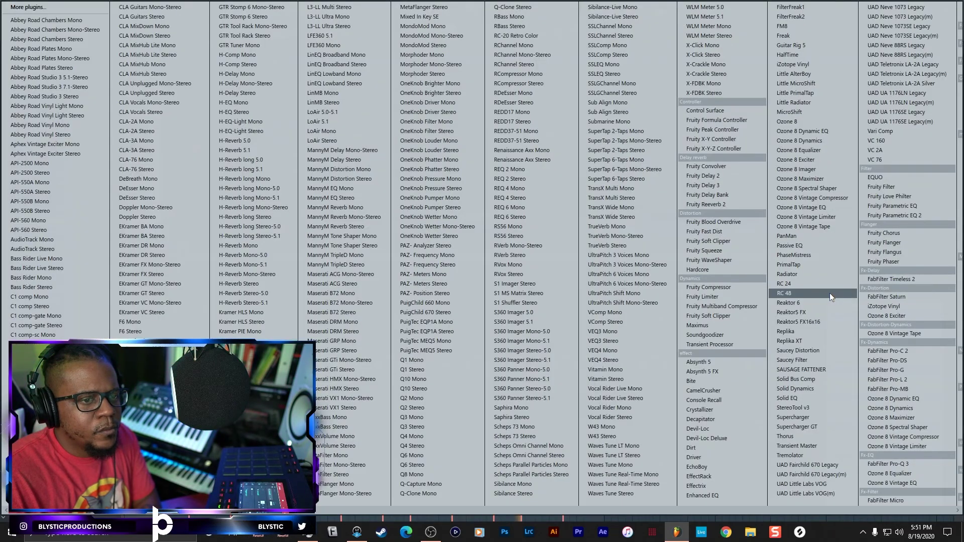
scroll(776, 383, "right", 3)
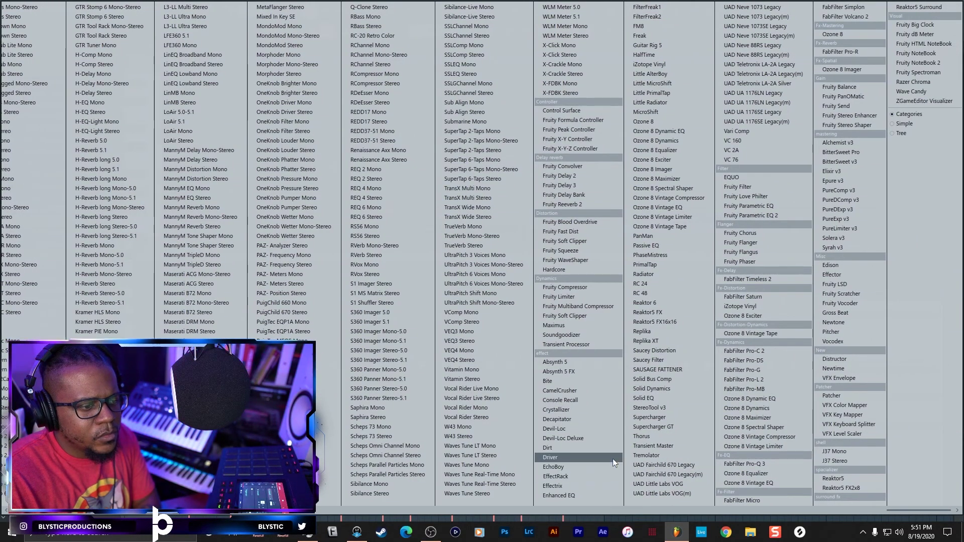
left_click(595, 486)
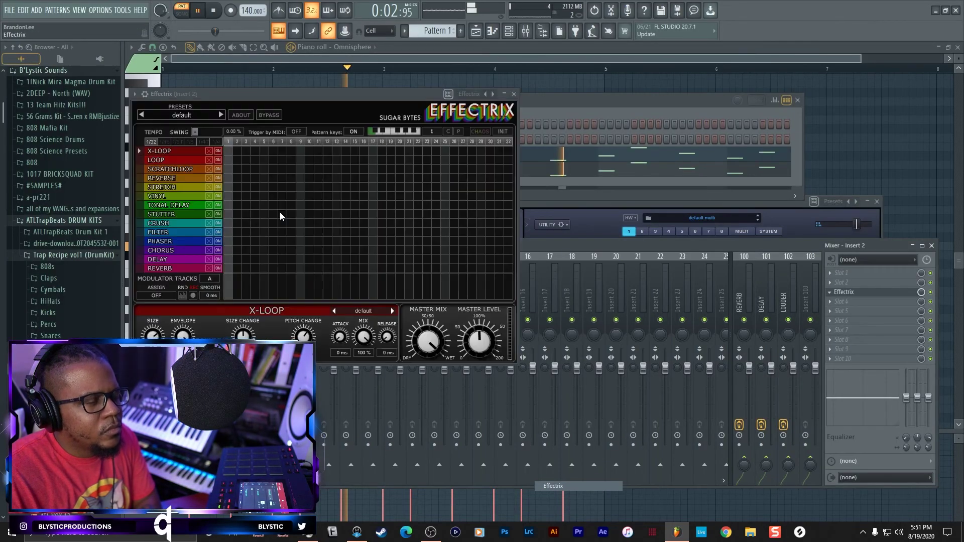
Step: Set Effectrix to 1/8 steps, stutter steps 13–16 and 25–28, reverse steps 29–32
left_click(190, 141)
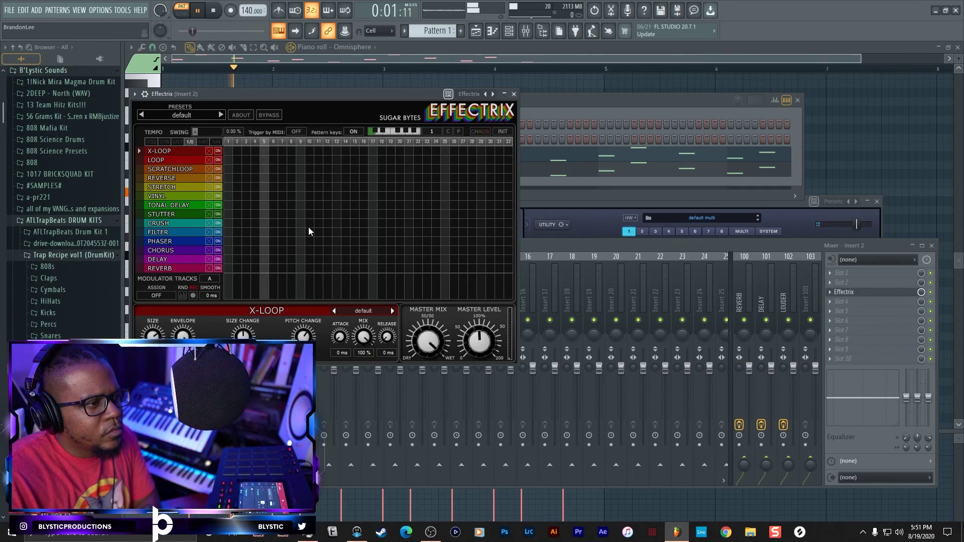
left_click_drag(335, 215, 366, 216)
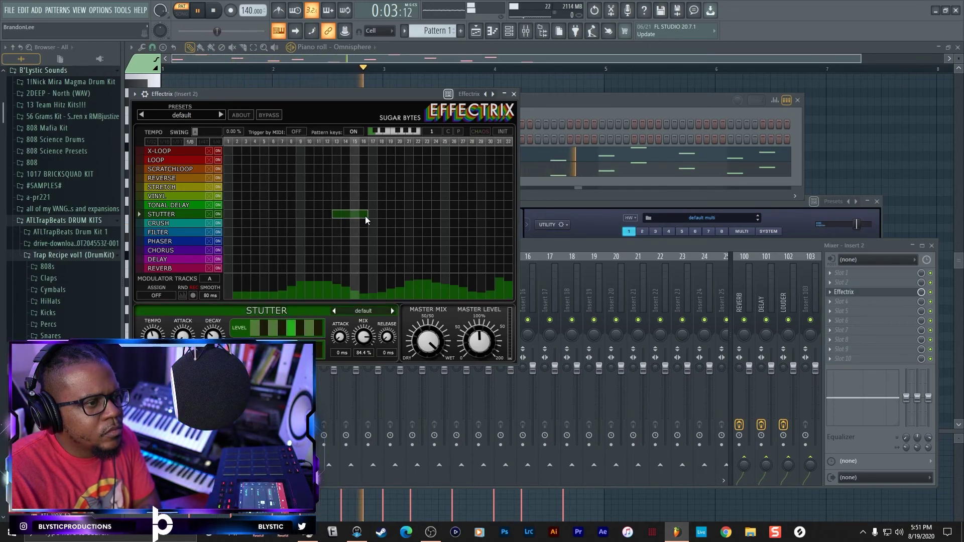
left_click_drag(444, 215, 474, 216)
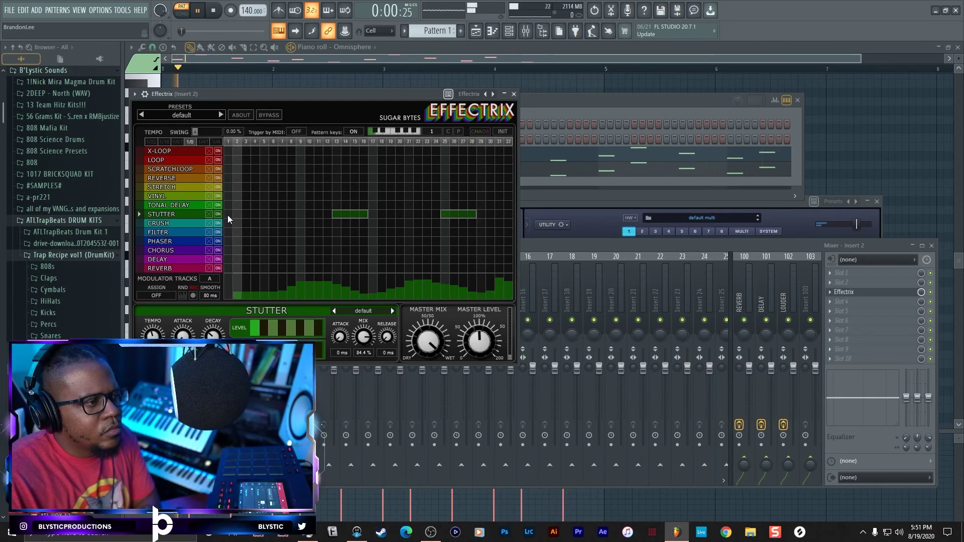
left_click(379, 187)
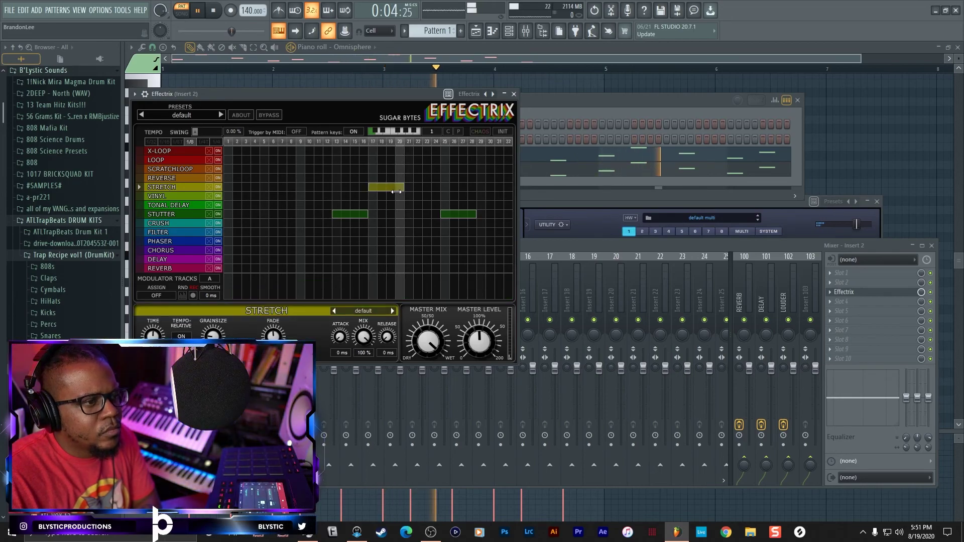
left_click_drag(478, 178, 510, 189)
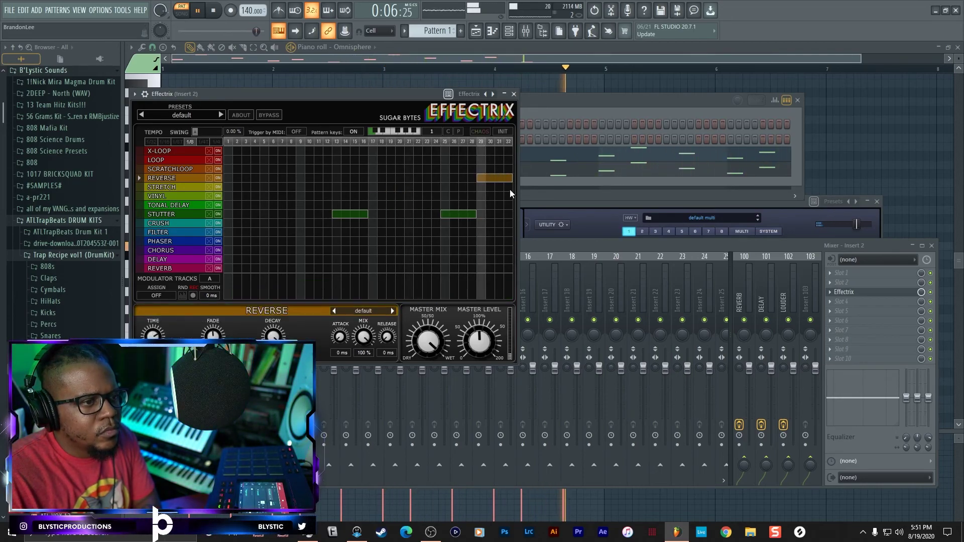
left_click(514, 94)
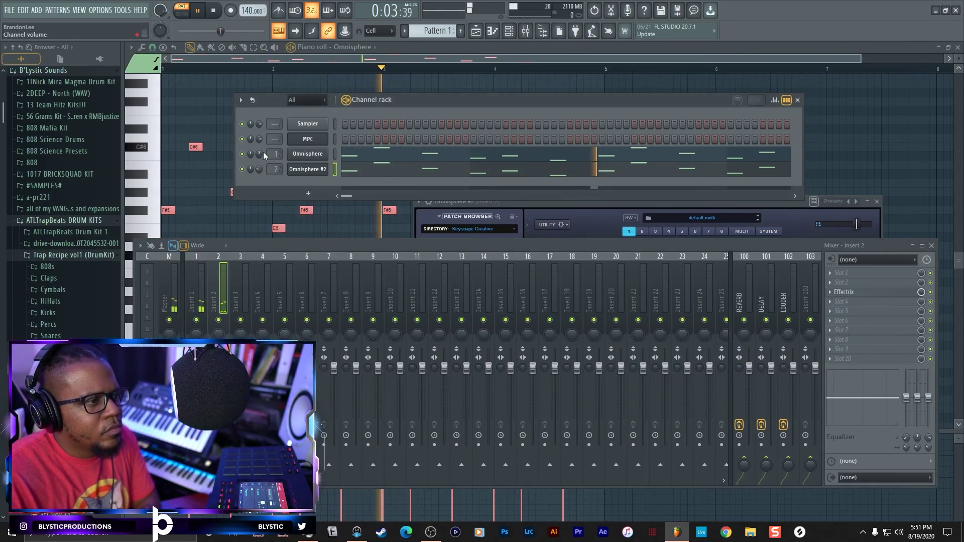
Step: Open and close the first Omnisphere's plugin window, then select mixer Insert 1
left_click(308, 154)
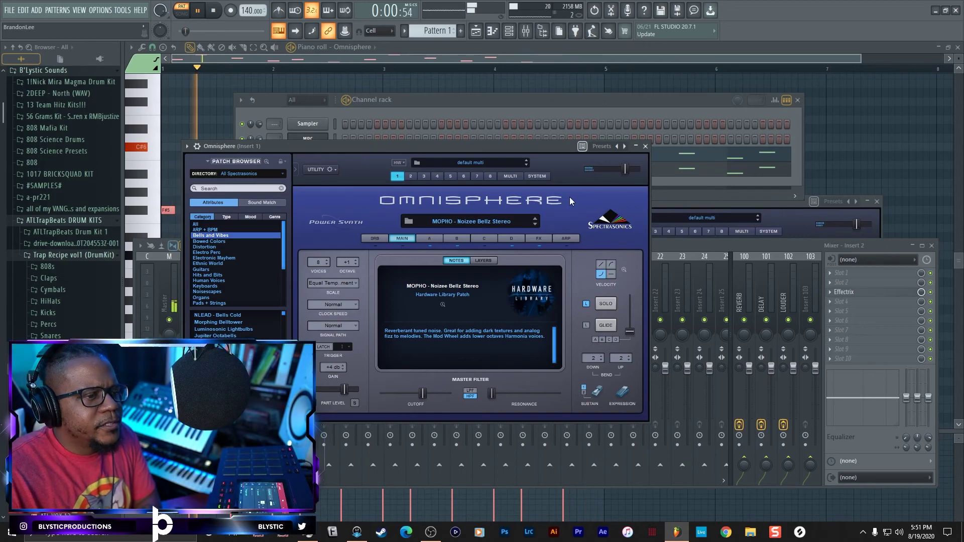
left_click(646, 146)
left_click(201, 302)
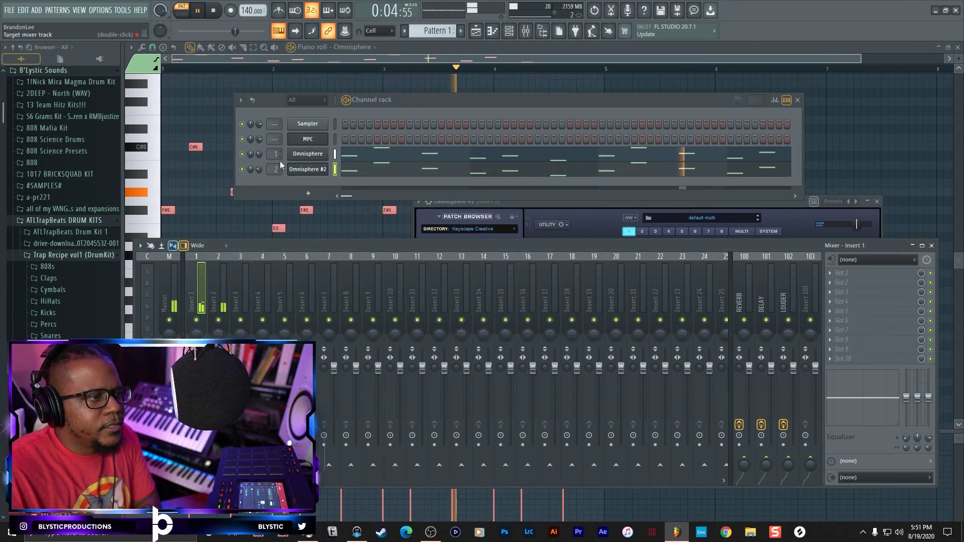
Step: Load Fruity Parametric EQ 2 on Insert 1 and cut the high shelf -10.9 dB at 4375 Hz
left_click(835, 291)
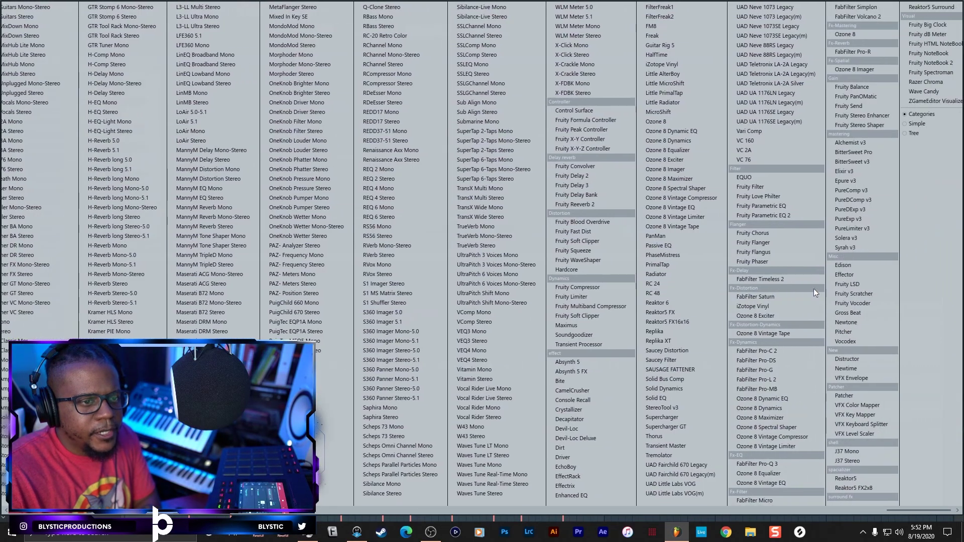
left_click(768, 216)
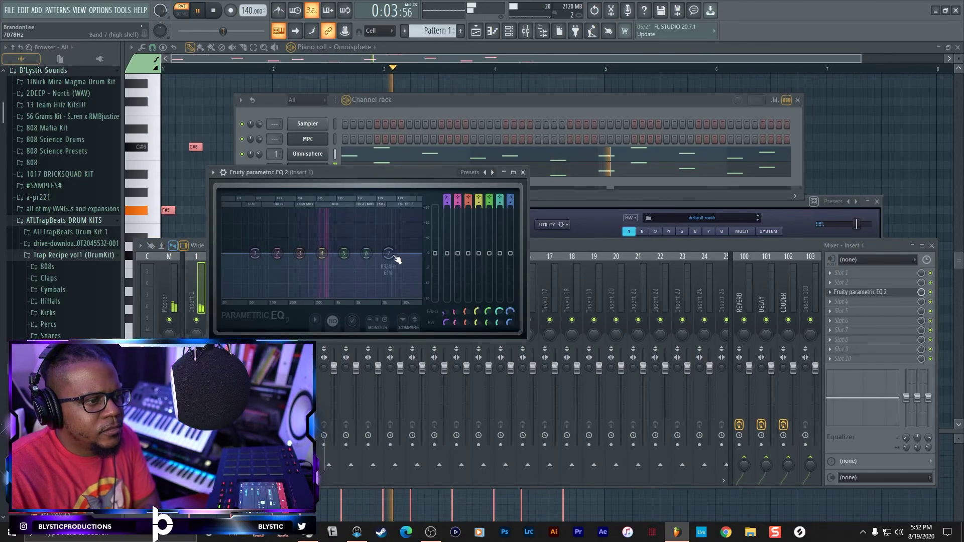
left_click_drag(396, 258, 377, 280)
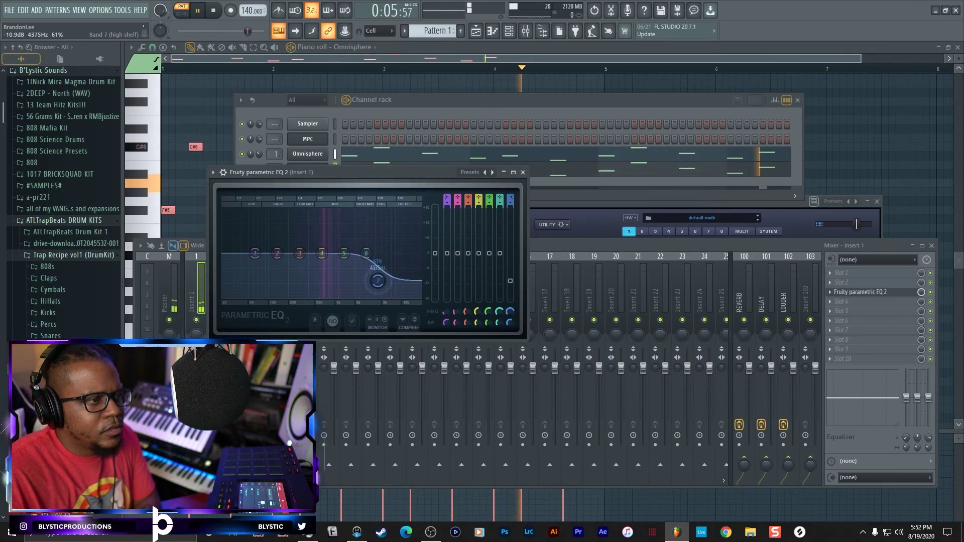
left_click(523, 172)
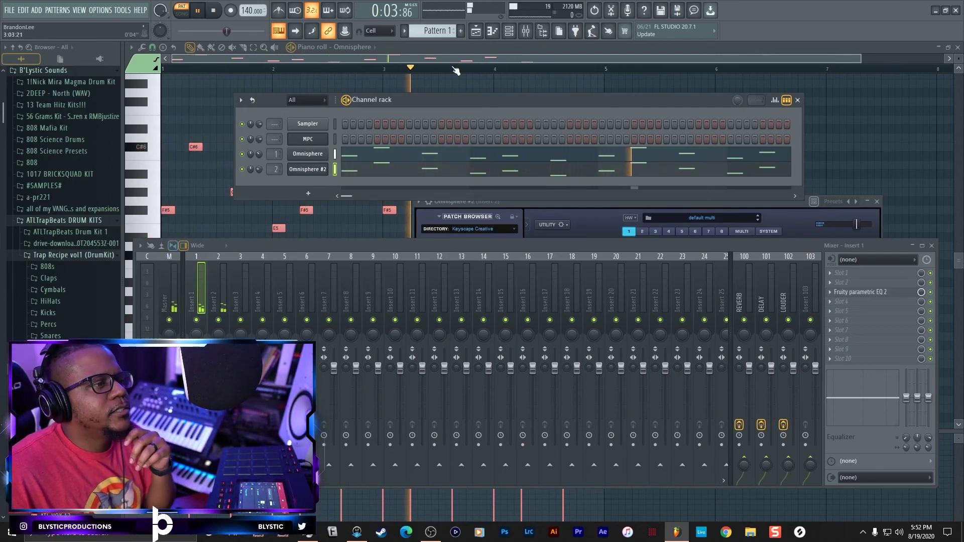
Step: Set the MPC channel's mixer track to Insert 10 and open the MPC plugin window
scroll(277, 139, "up", 8)
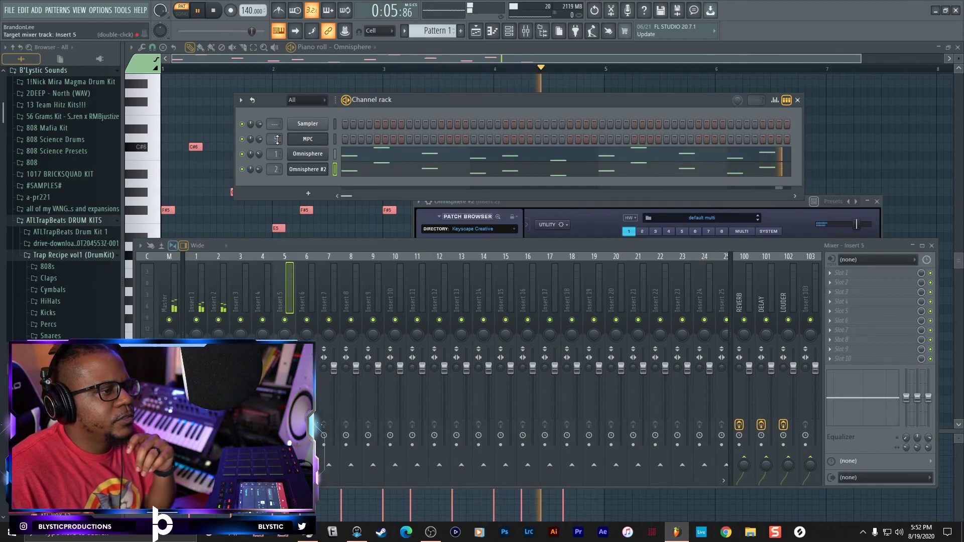
scroll(277, 139, "up", 2)
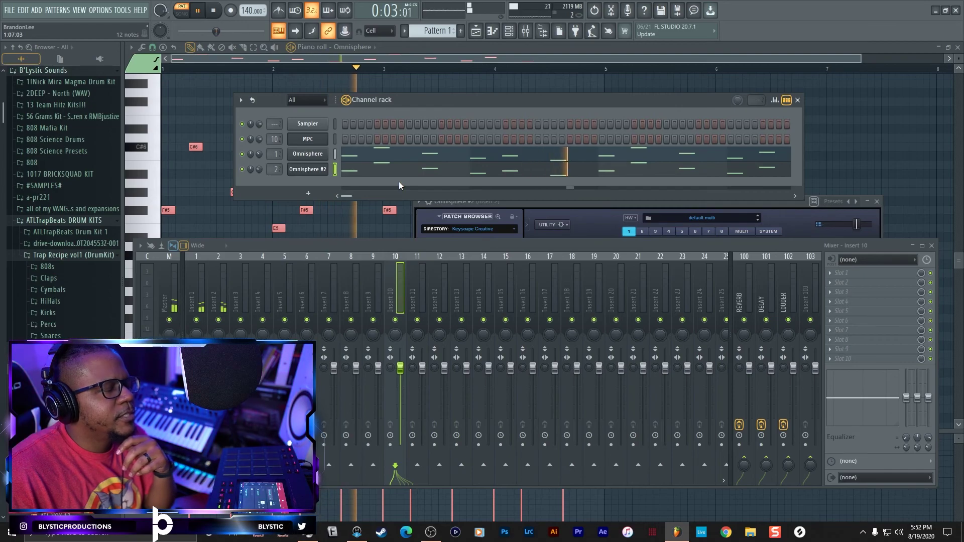
left_click(321, 143)
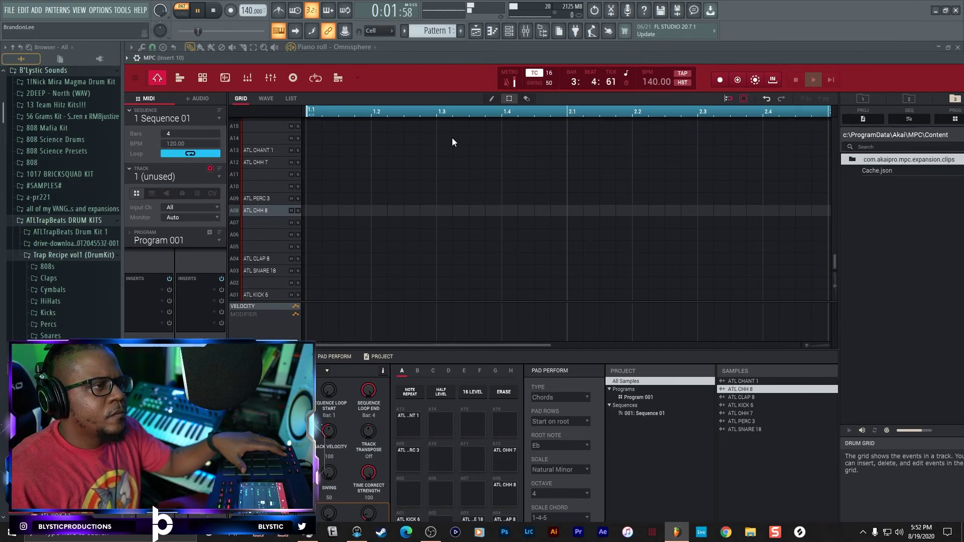
Step: Bring up the channel rack and open the MPC plugin window
left_click(508, 33)
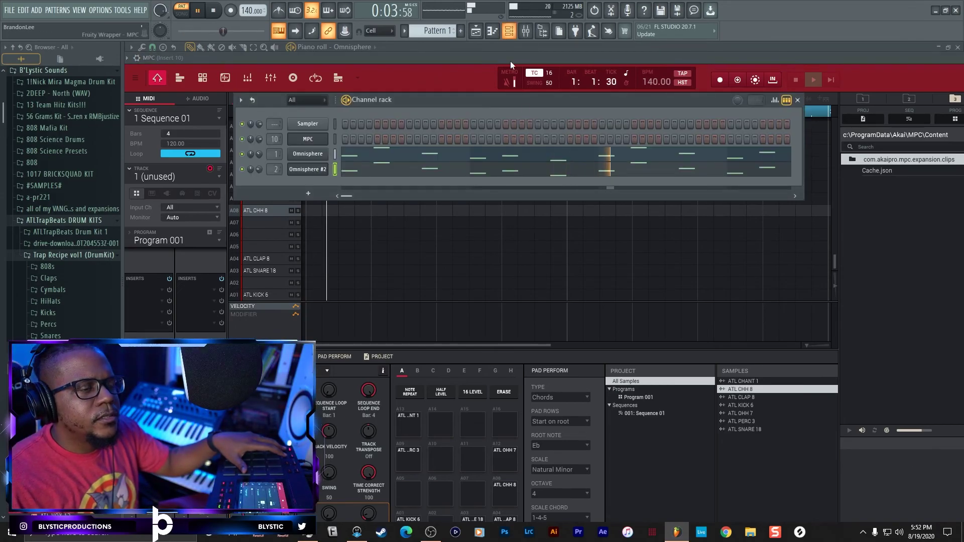
left_click(536, 166)
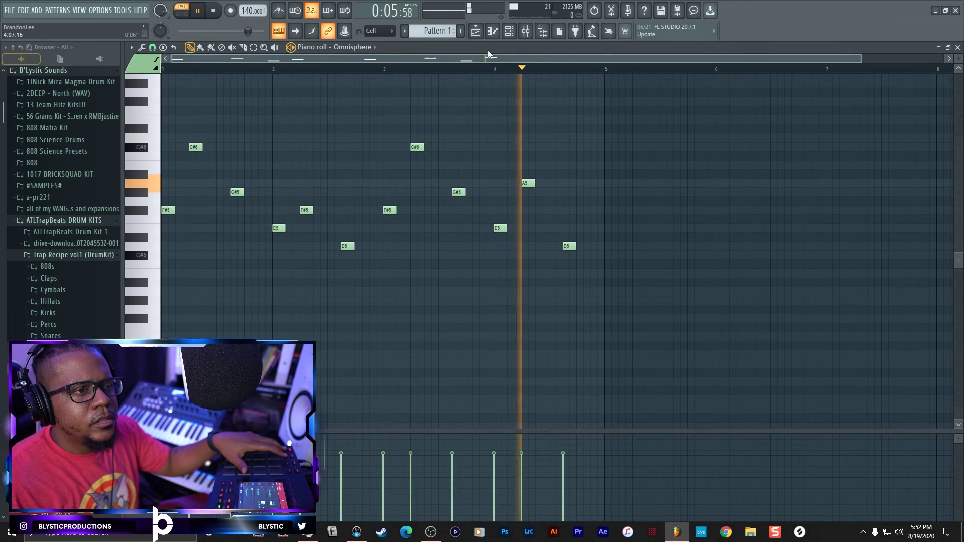
left_click(508, 31)
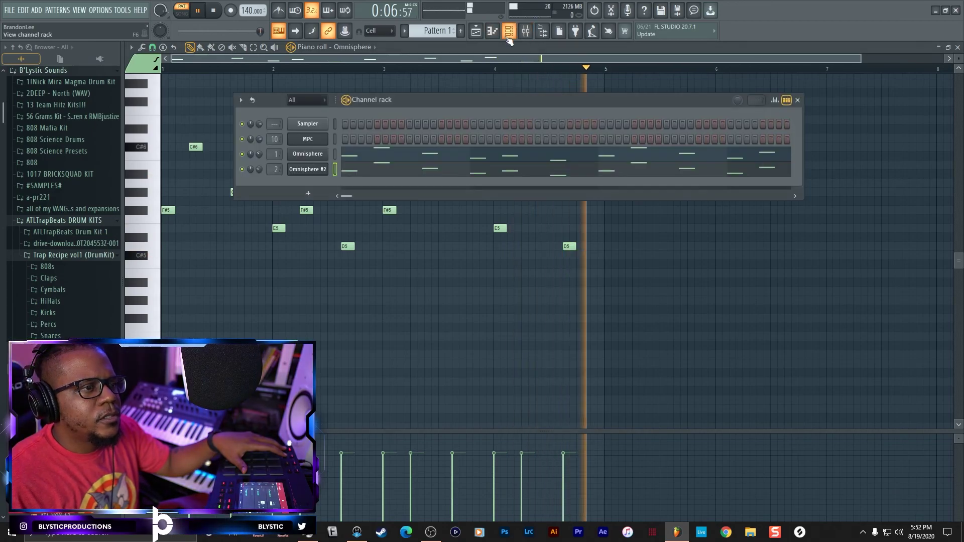
left_click(336, 137)
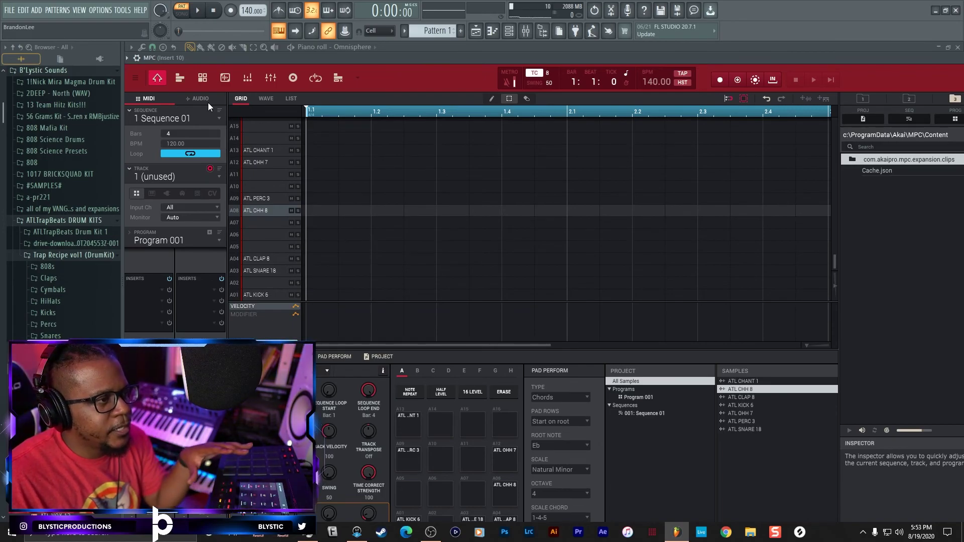
Step: In MPC Hardware preferences, set Record/Overdub to 'To MPC Plugin' and confirm
left_click(135, 79)
left_click(136, 79)
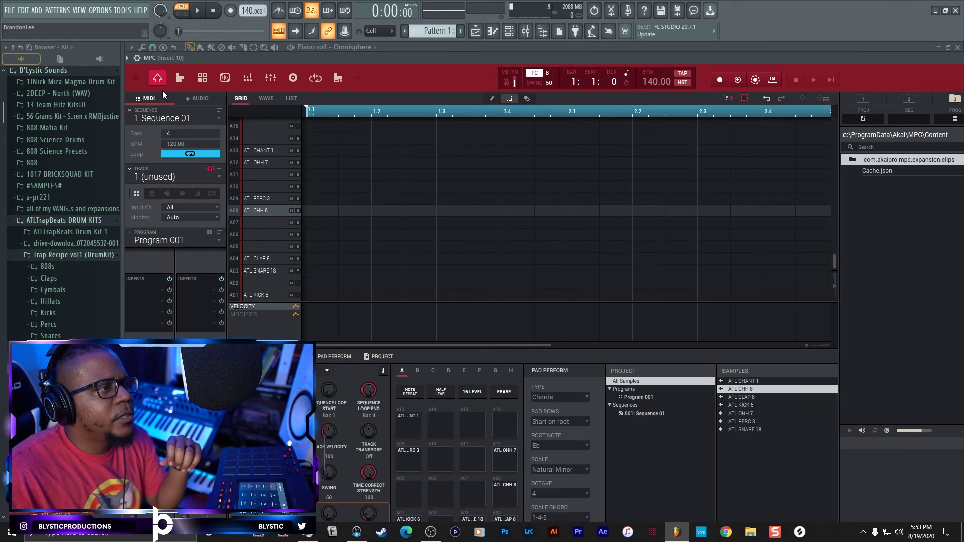
left_click(137, 79)
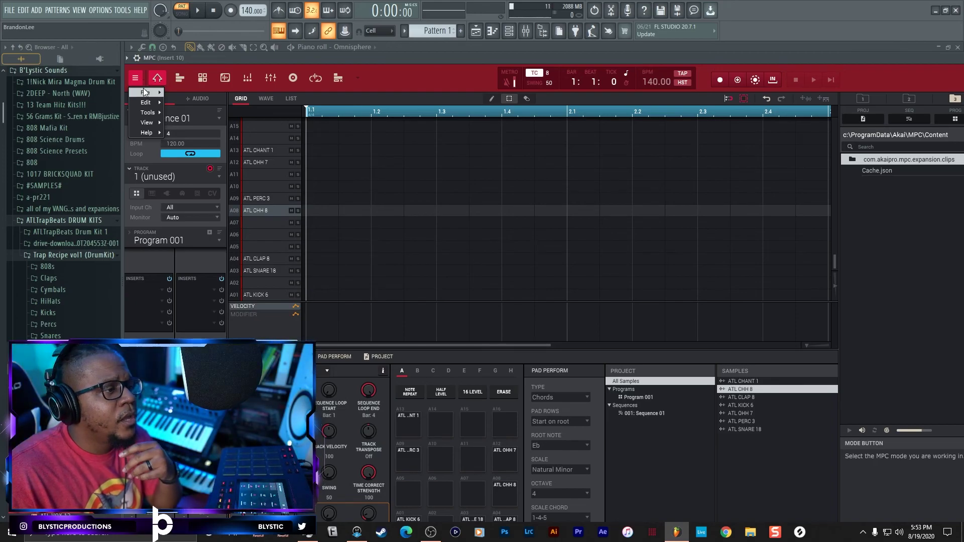
mouse_move(153, 95)
mouse_move(154, 115)
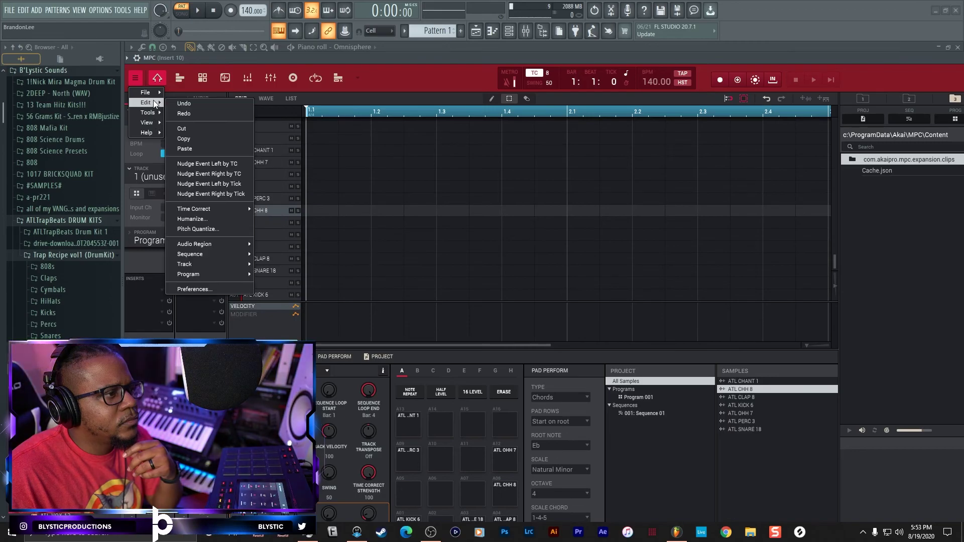
left_click(215, 289)
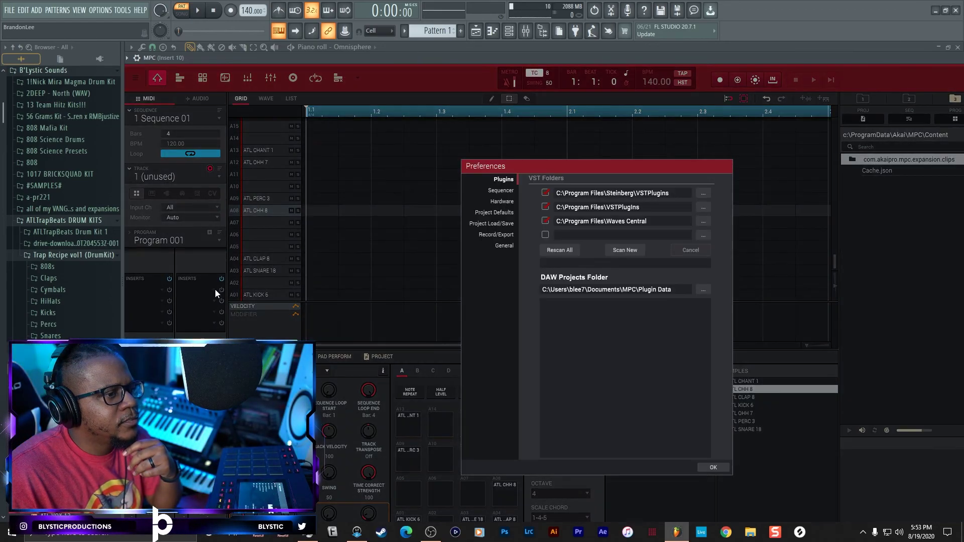
left_click(505, 213)
left_click(504, 225)
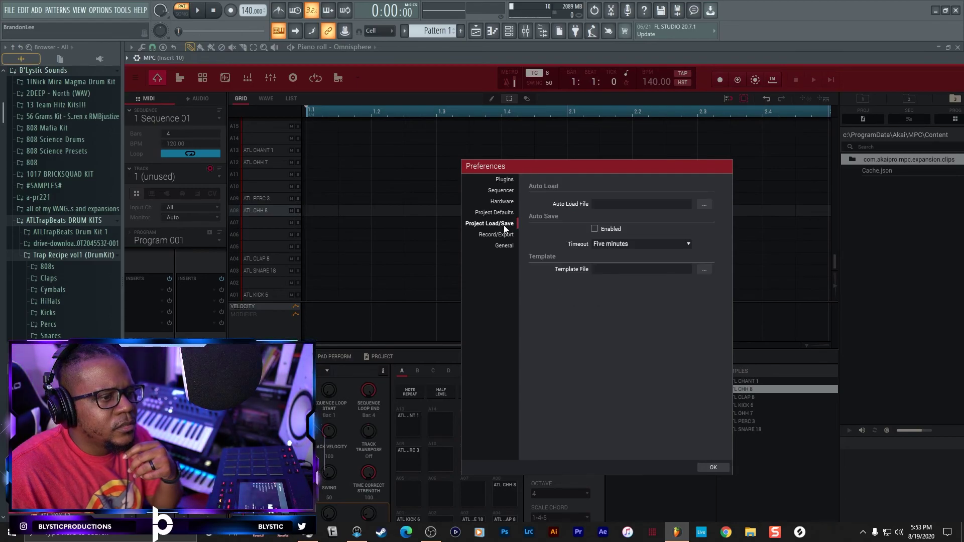
left_click(504, 202)
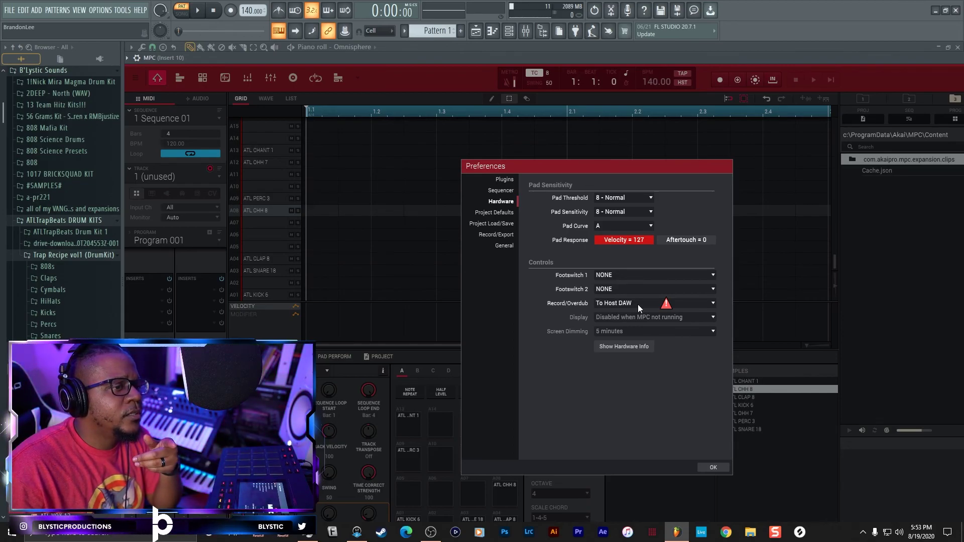
left_click(650, 303)
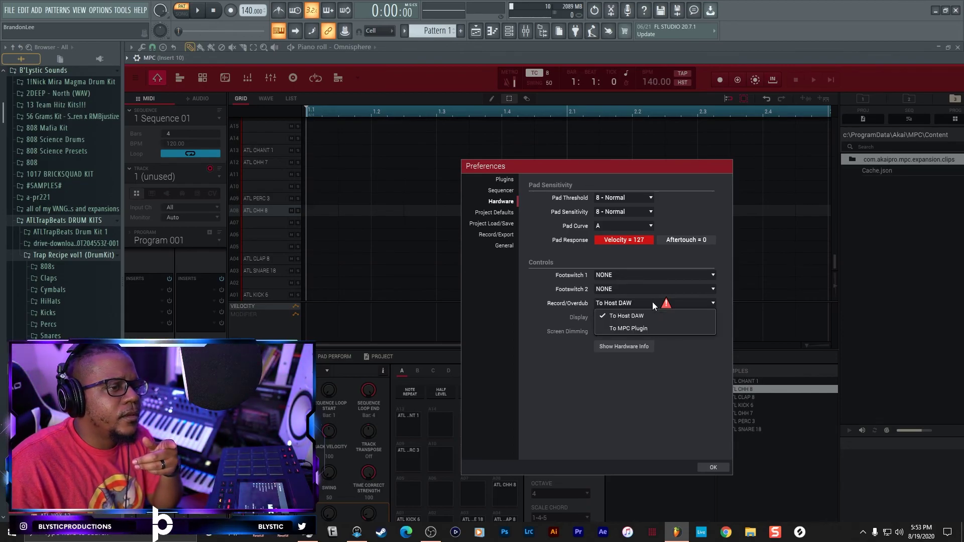
left_click(638, 328)
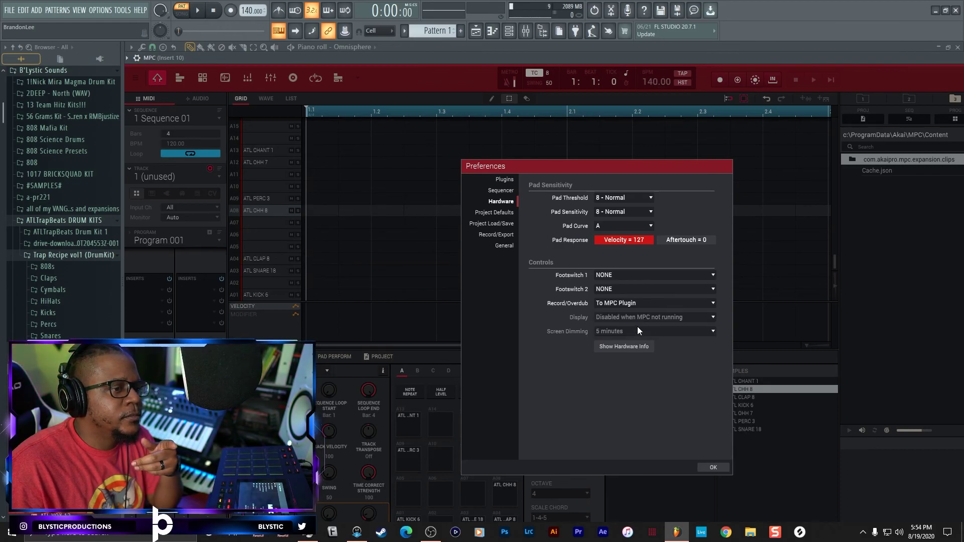
left_click(712, 467)
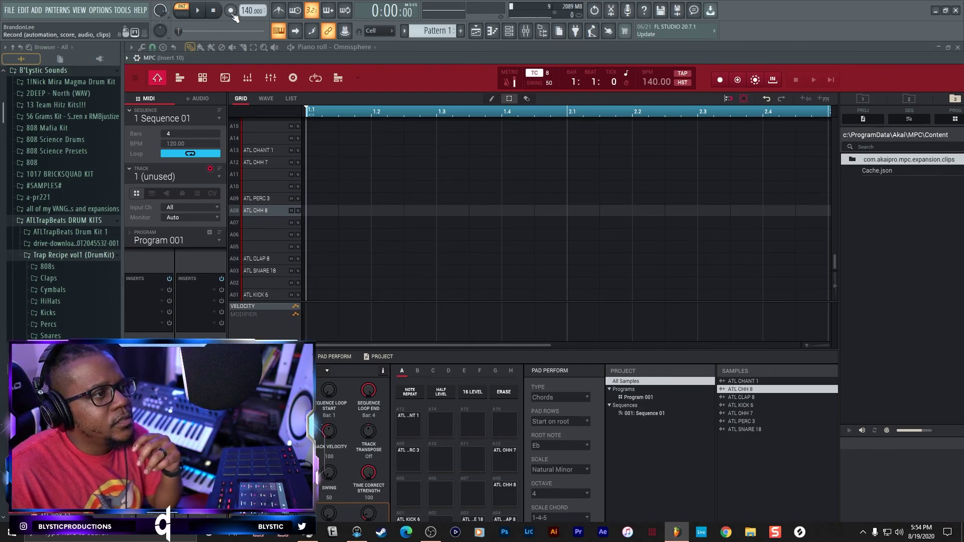
Step: Start playback and zoom the MPC grid out to four bars for recording drums
key("space")
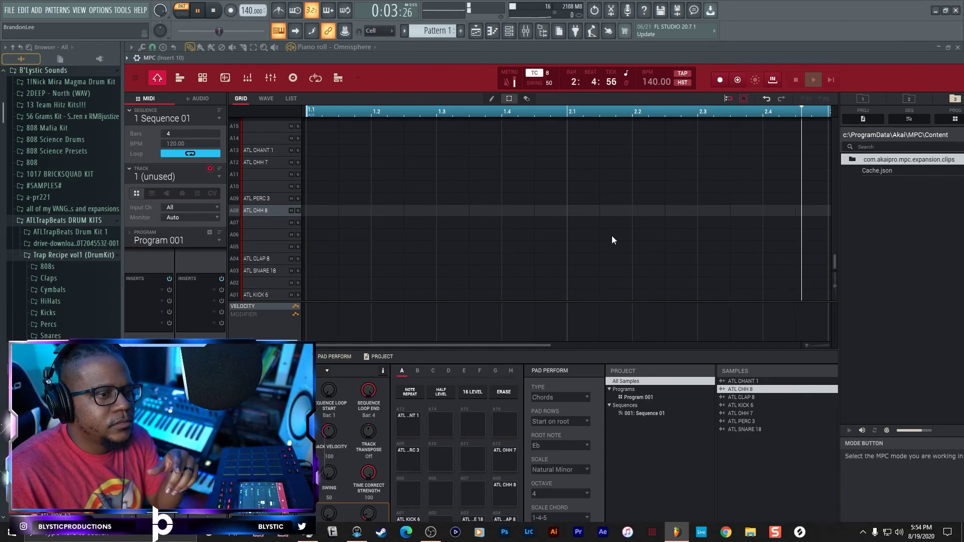
left_click_drag(814, 346, 801, 348)
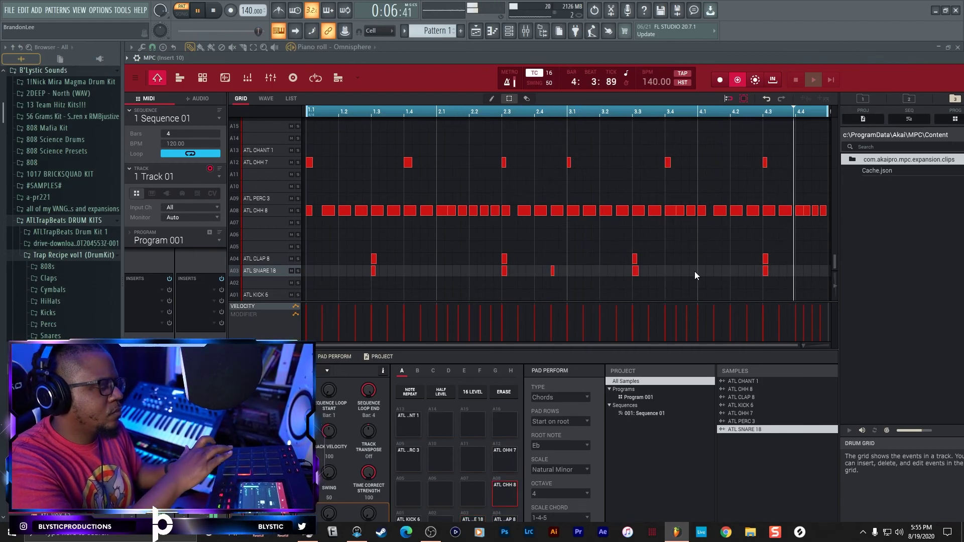
Step: Delete the stray snare hit near 2.4, record chant and perc hits, then stop playback
left_click(694, 271)
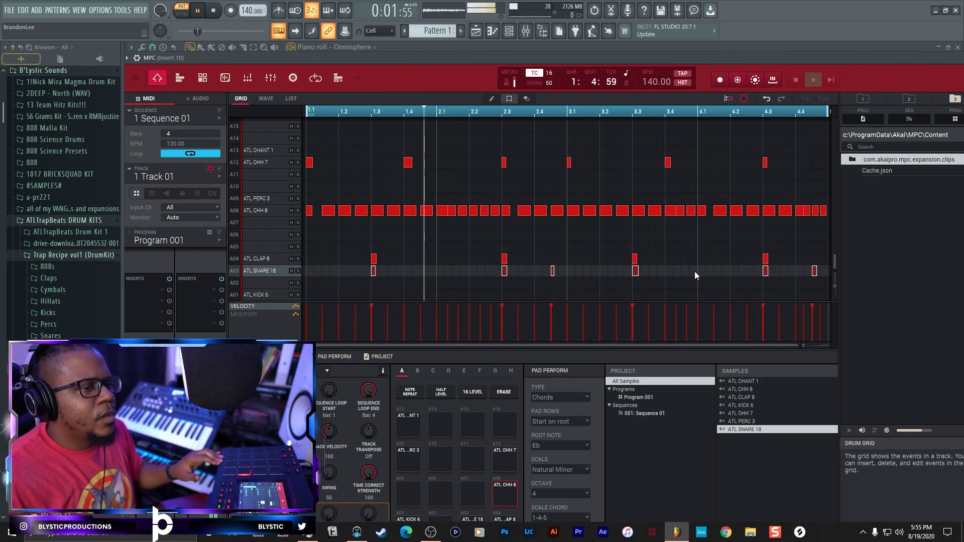
left_click_drag(585, 251, 539, 289)
key("Delete")
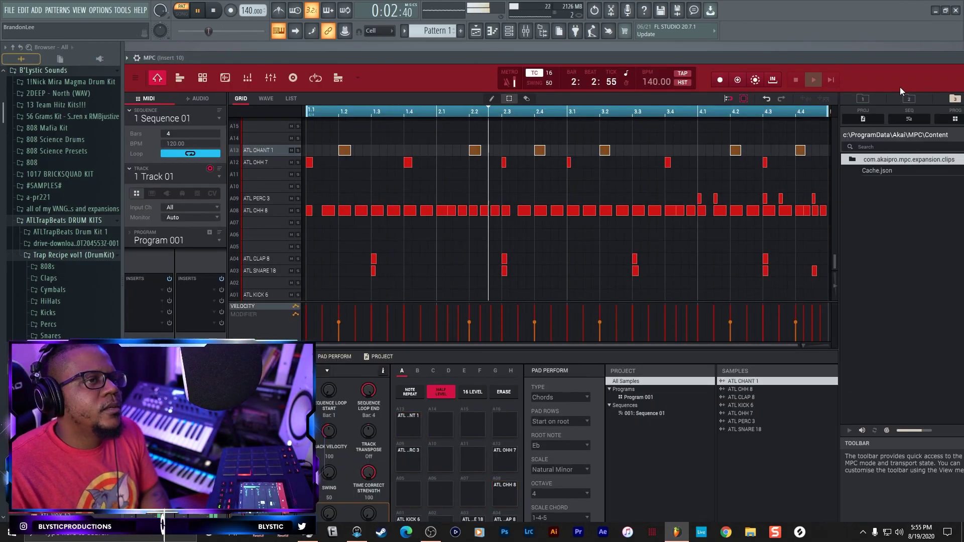
left_click(199, 22)
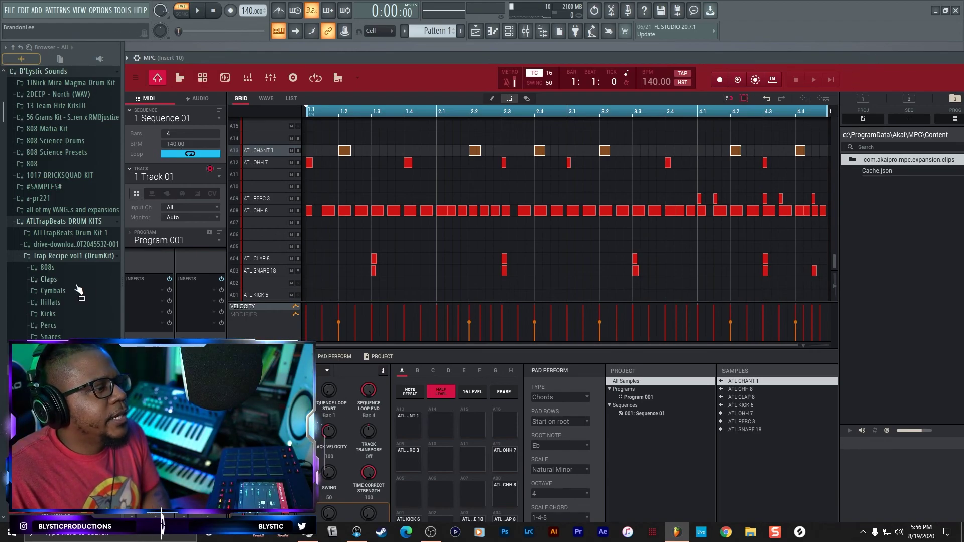
Step: Slide the MPC plugin window left, then close it to reveal the channel rack and mixer Insert 10
left_click_drag(561, 60, 544, 61)
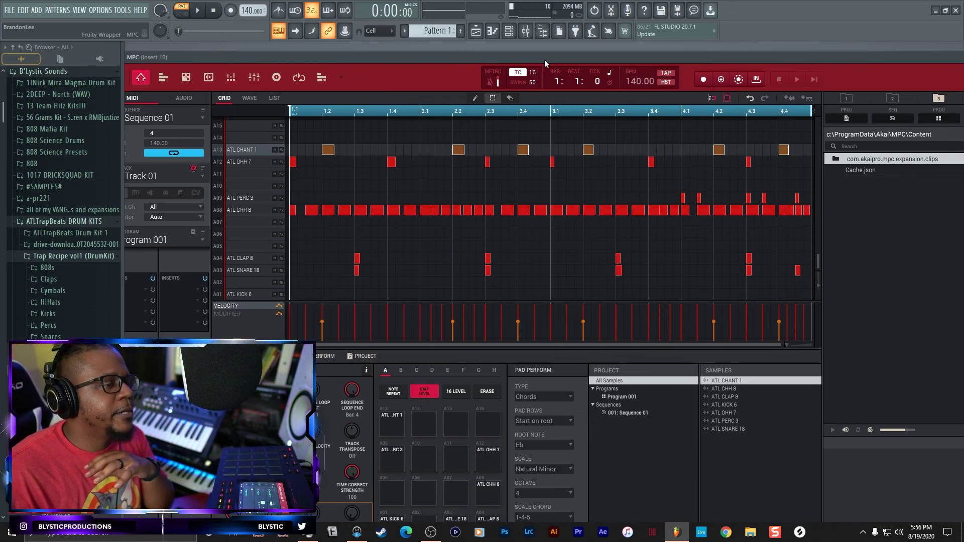
left_click_drag(546, 58, 470, 54)
left_click(928, 55)
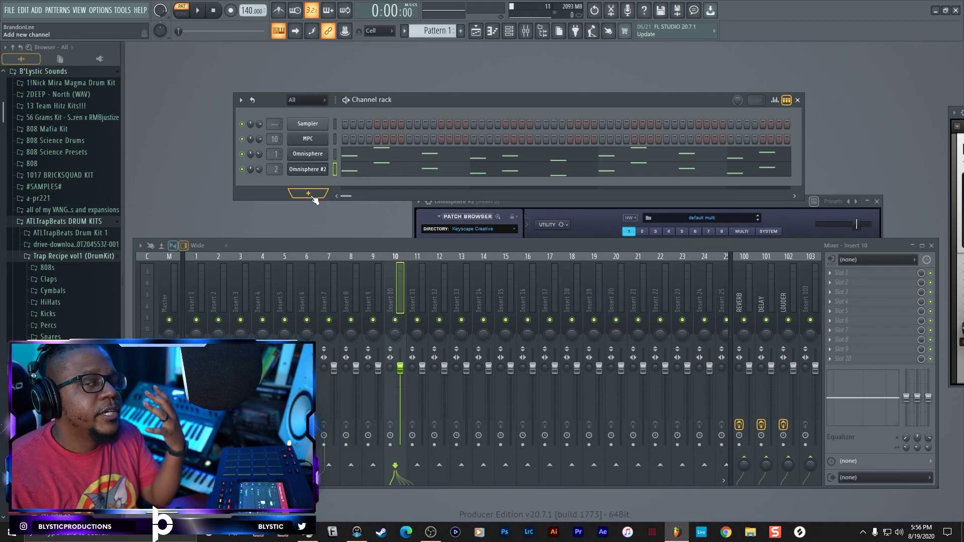
Step: Drag ATL 808 5 from the 808s folder into the channel rack, route it to Insert 9, and open its piano roll
left_click(70, 270)
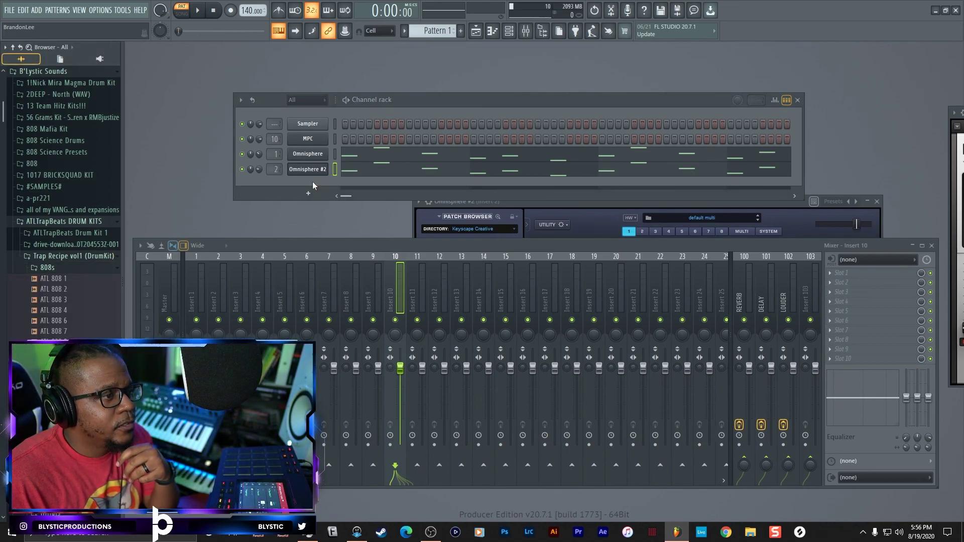
left_click_drag(55, 341, 302, 182)
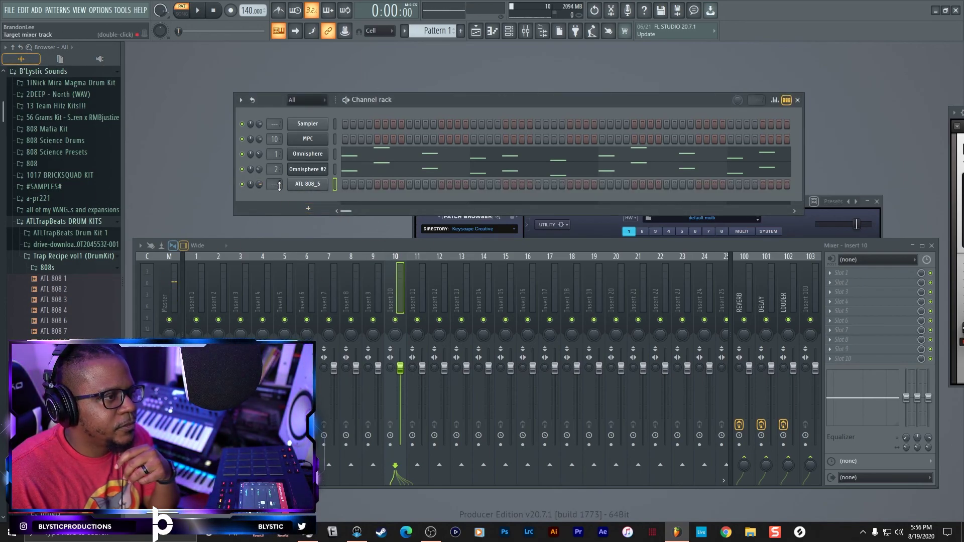
scroll(279, 186, "up", 5)
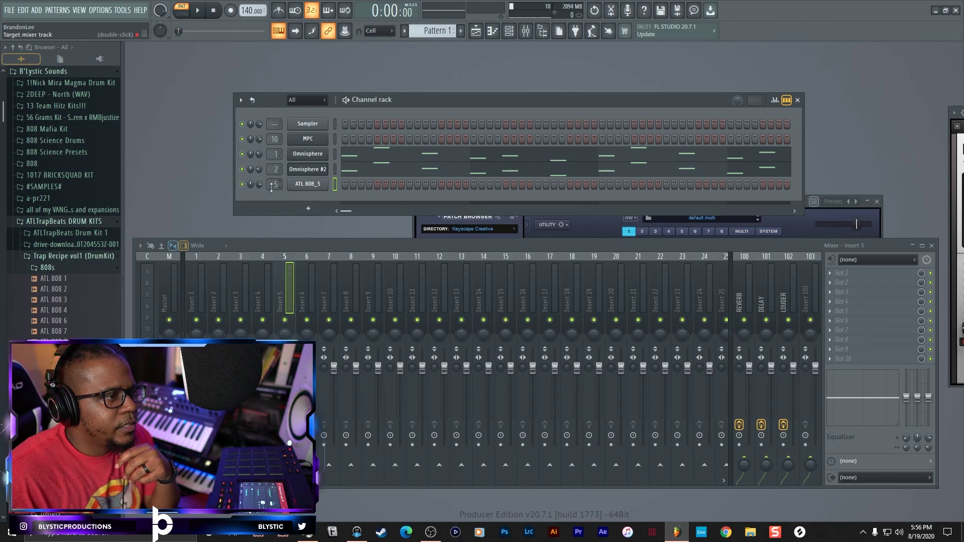
scroll(271, 187, "up", 4)
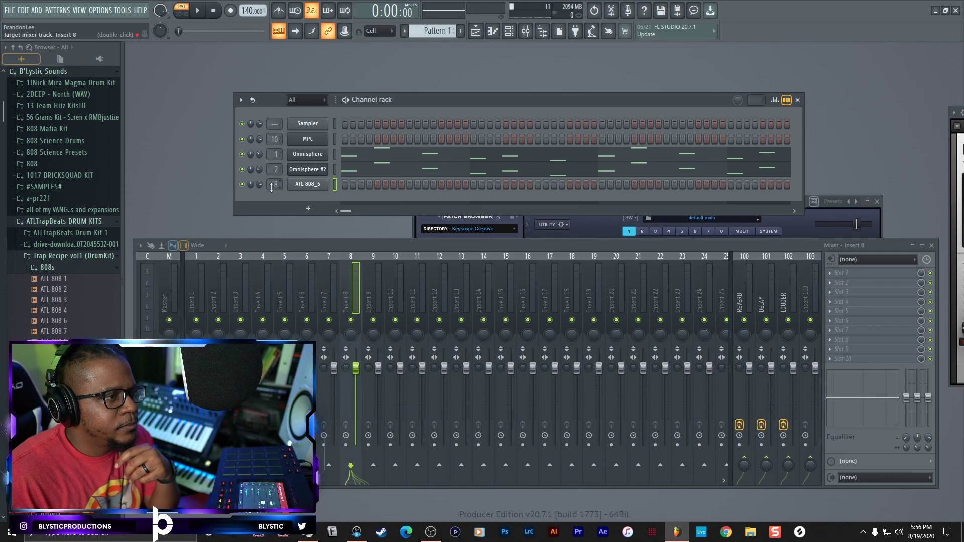
right_click(317, 189)
left_click(321, 186)
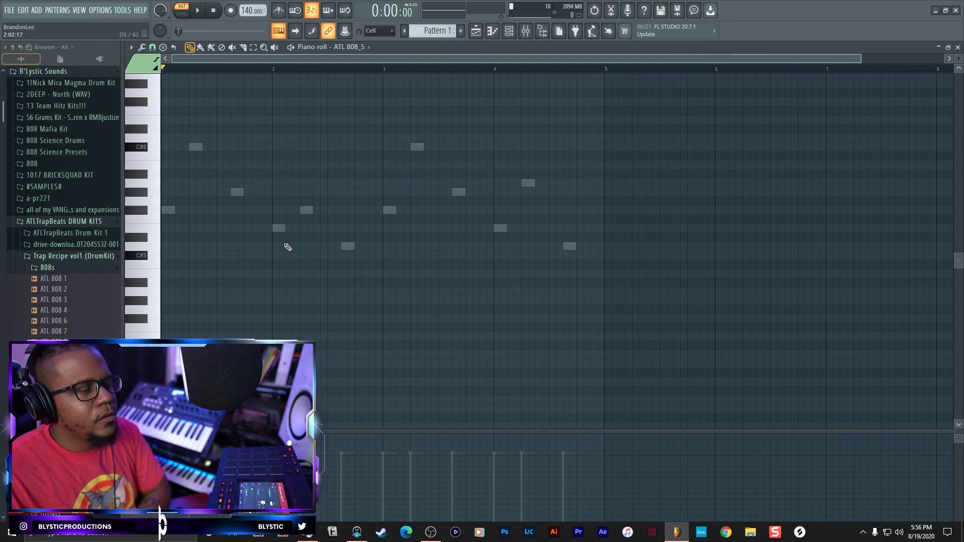
Step: Place a C#5 note at the start of bar 1 and make the 808 channel cut its own overlapping notes
key("space")
left_click(167, 255)
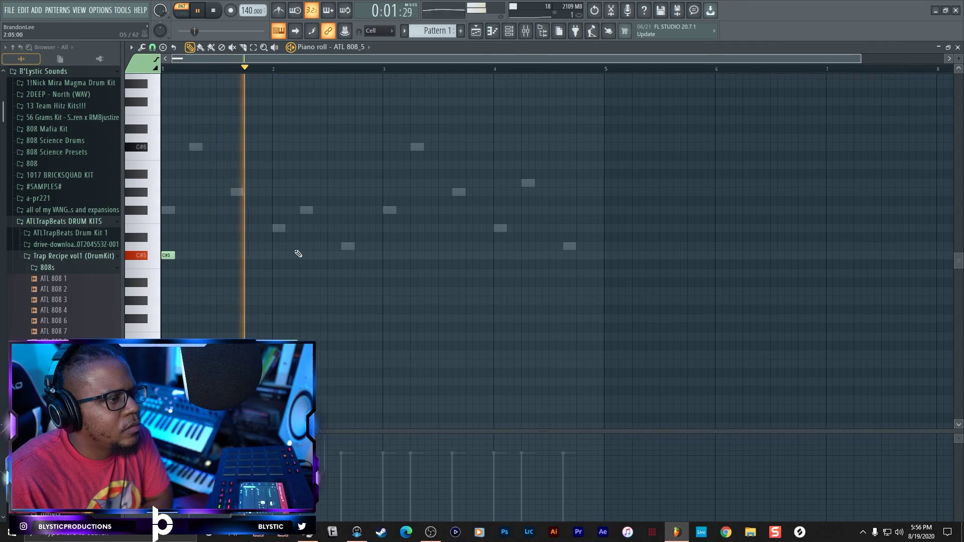
key("space")
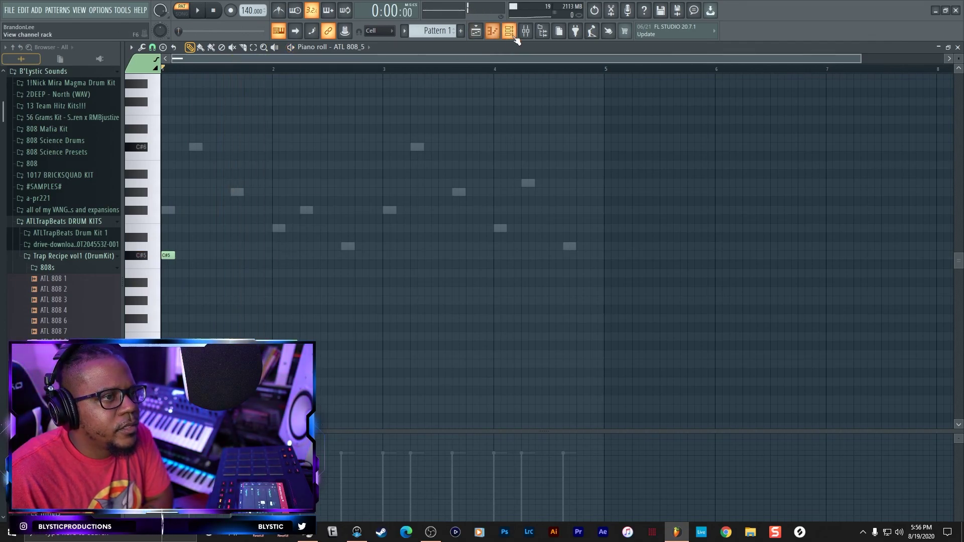
left_click(514, 37)
right_click(313, 192)
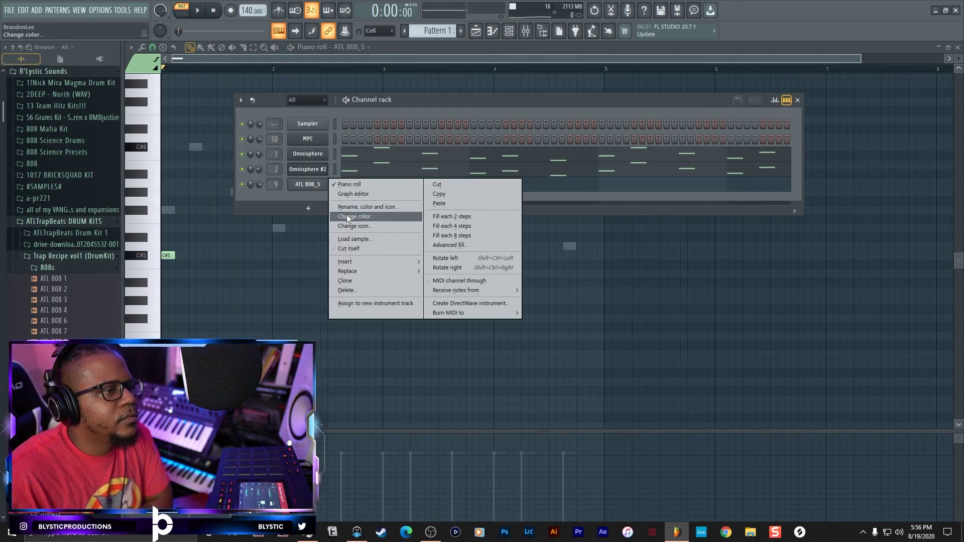
left_click(352, 245)
key("F6")
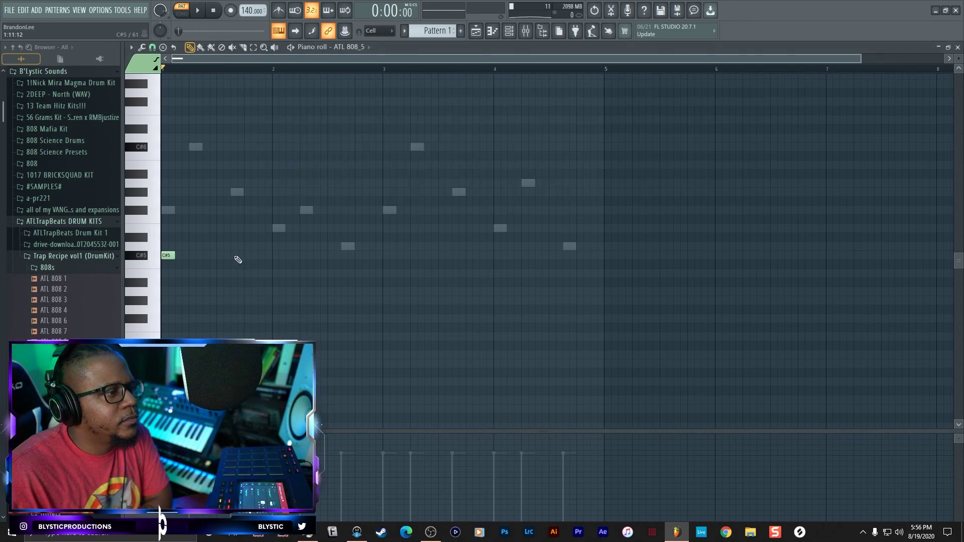
Step: While looping playback, add a C#5 at bar 2 followed by three F#5 notes later in bar 2
key("space")
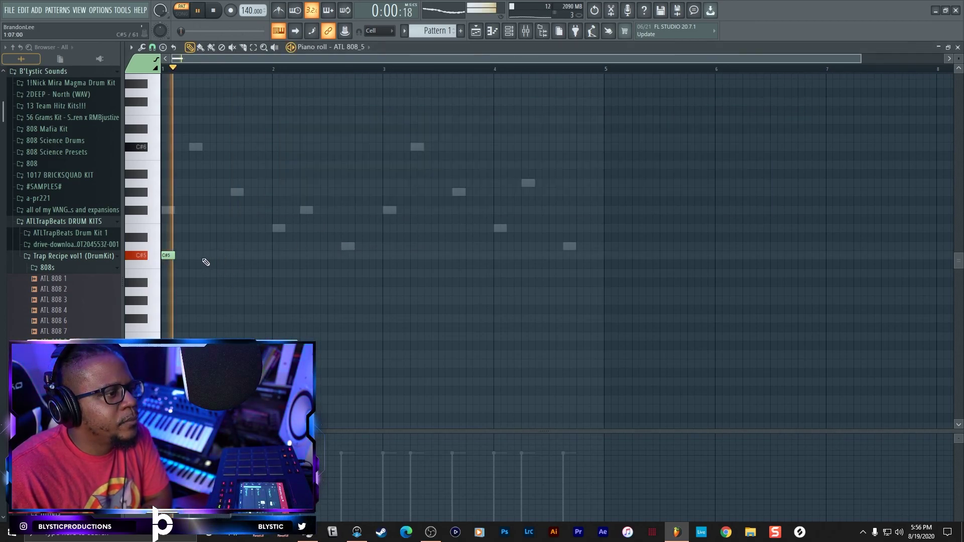
key("space")
key("space")
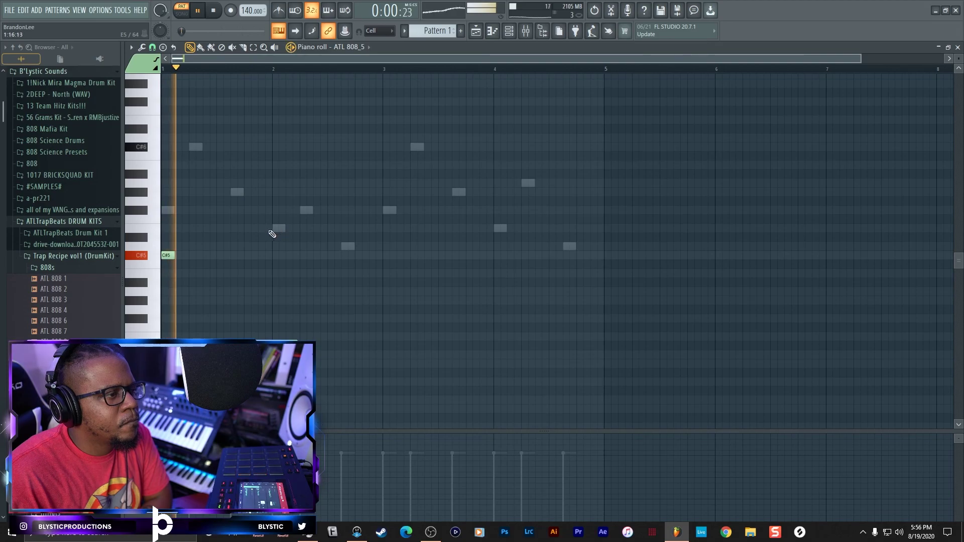
key("space")
key("space")
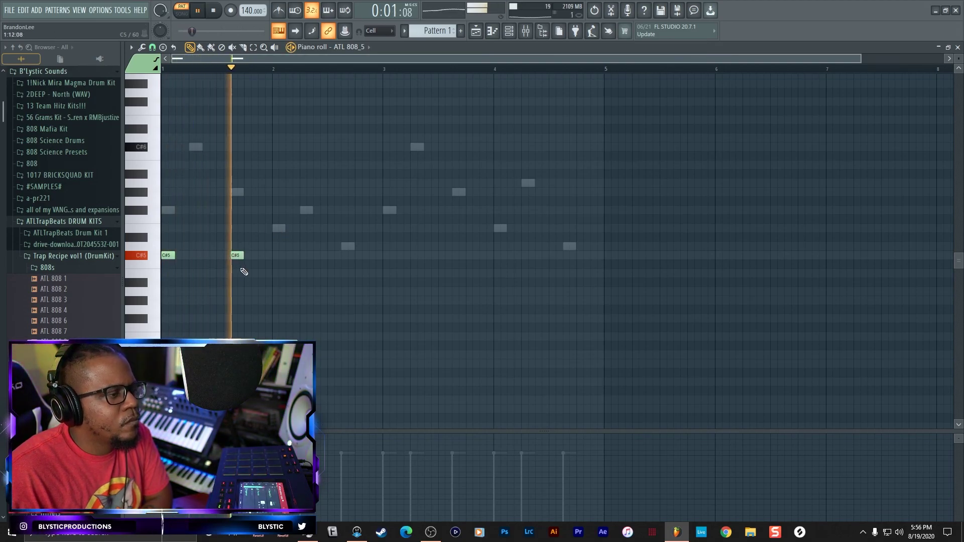
key("space")
key("space")
left_click(262, 256)
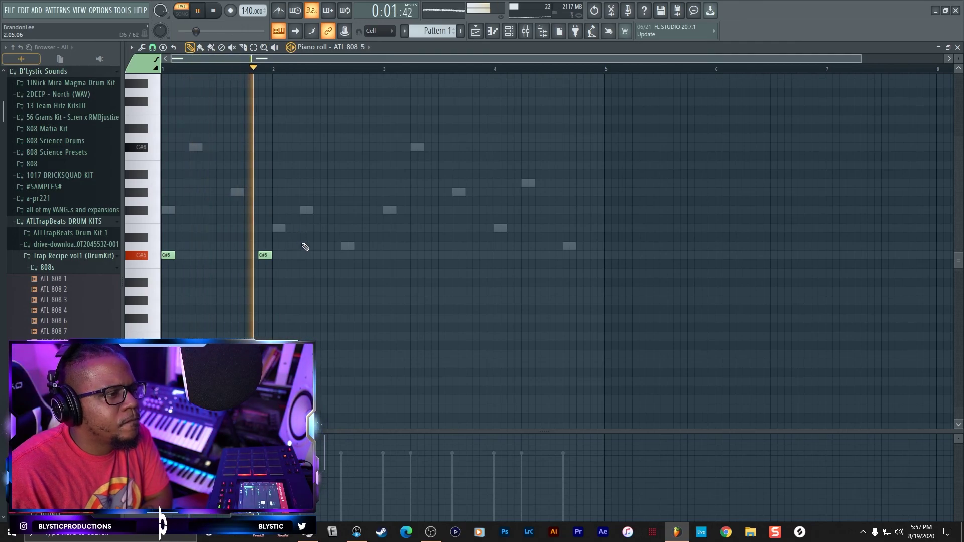
left_click(301, 229)
key("space")
key("space")
left_click_drag(297, 232, 301, 212)
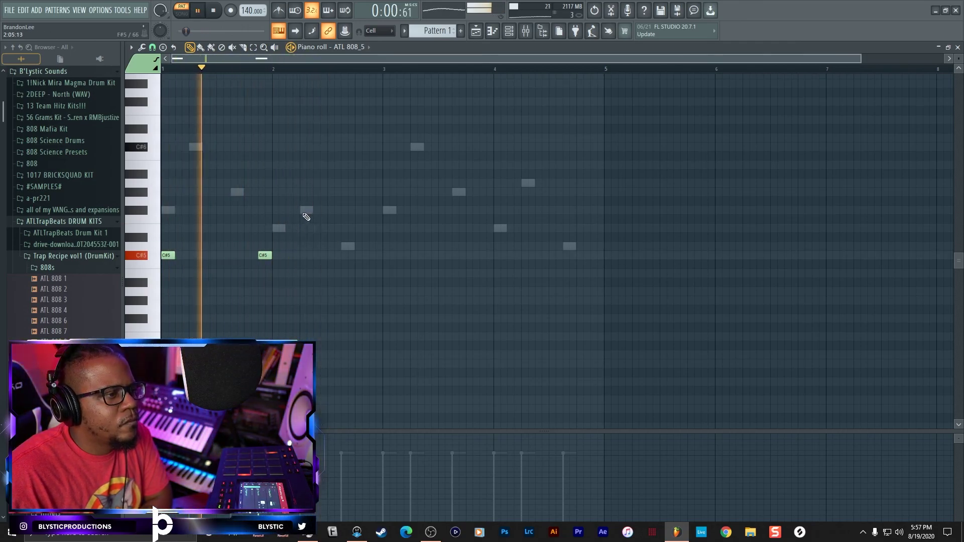
key("space")
key("space")
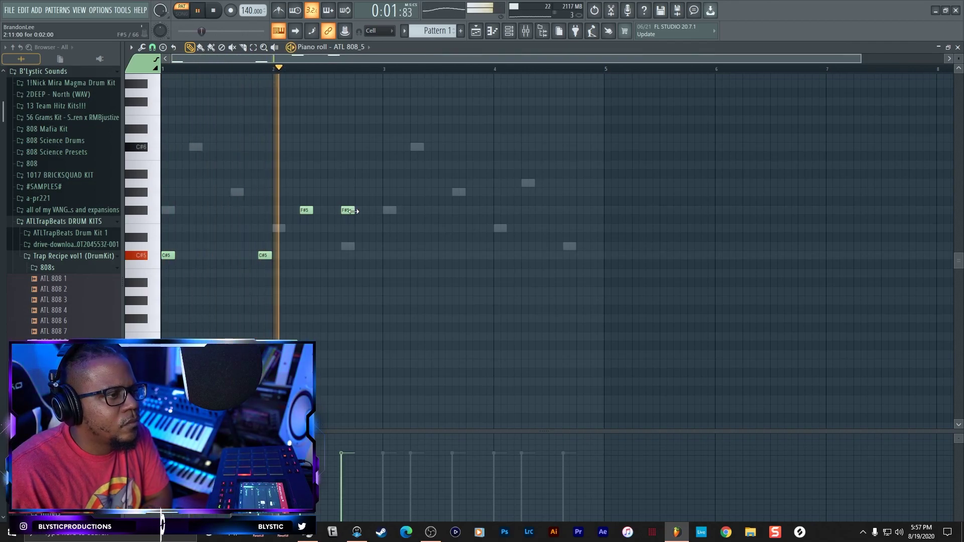
left_click(347, 210)
left_click(361, 210)
Step: Add C#5 notes at bar 3 and before bar 4, then an A5, a D5 and three short A4 hits in bar 4
left_click(387, 255)
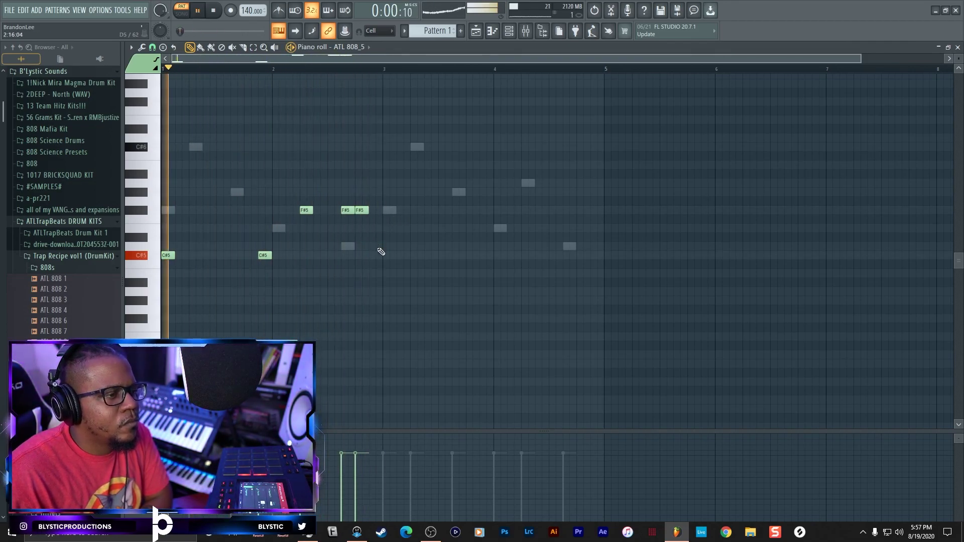
left_click(483, 255)
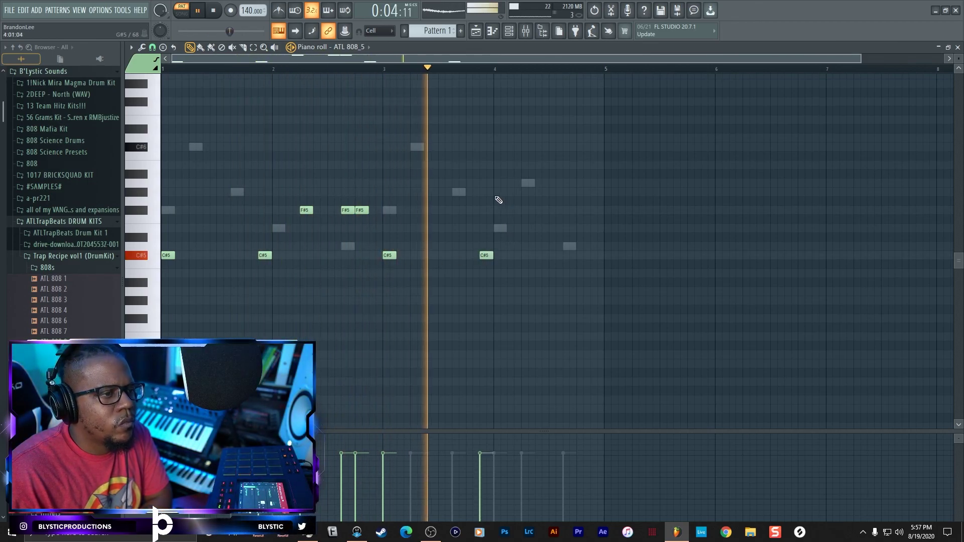
left_click(520, 184)
left_click(567, 246)
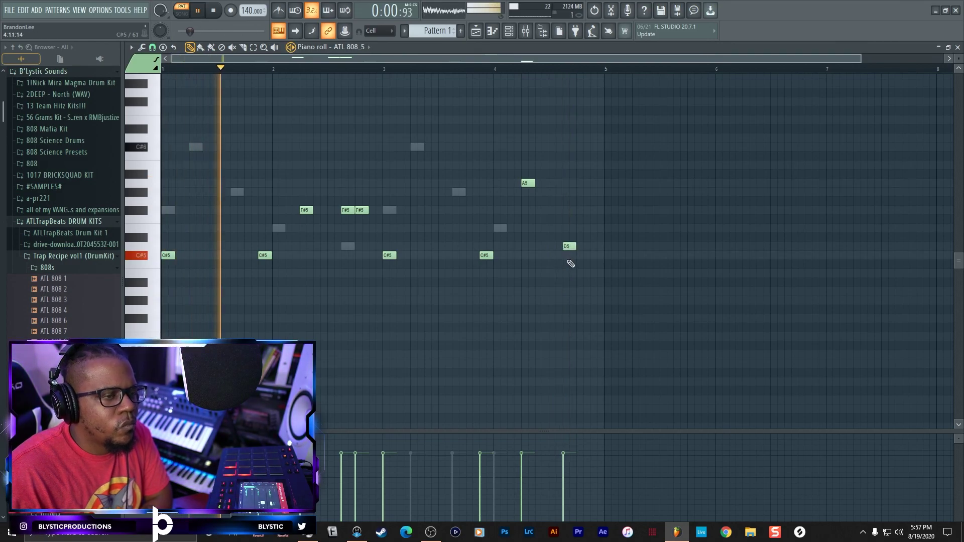
left_click(581, 292)
left_click(596, 292)
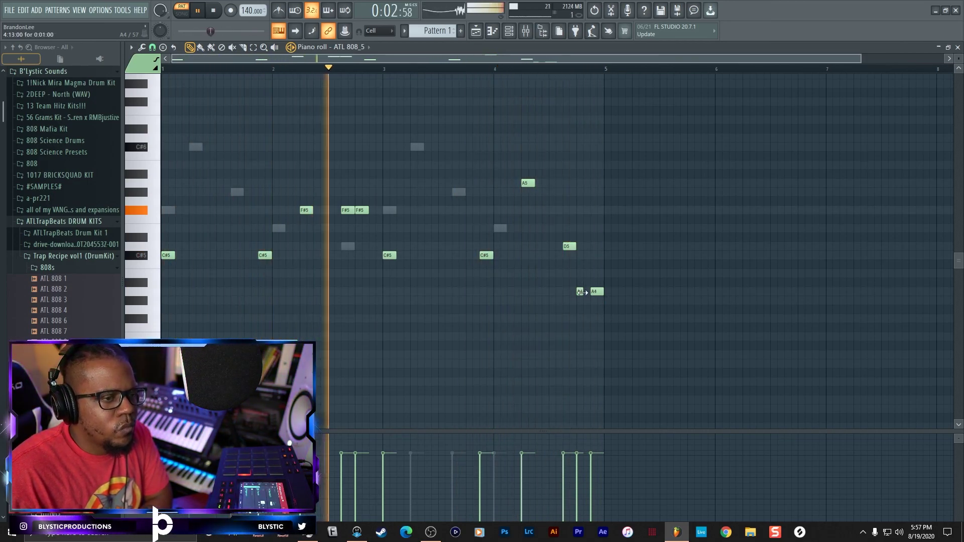
left_click_drag(590, 292, 583, 292)
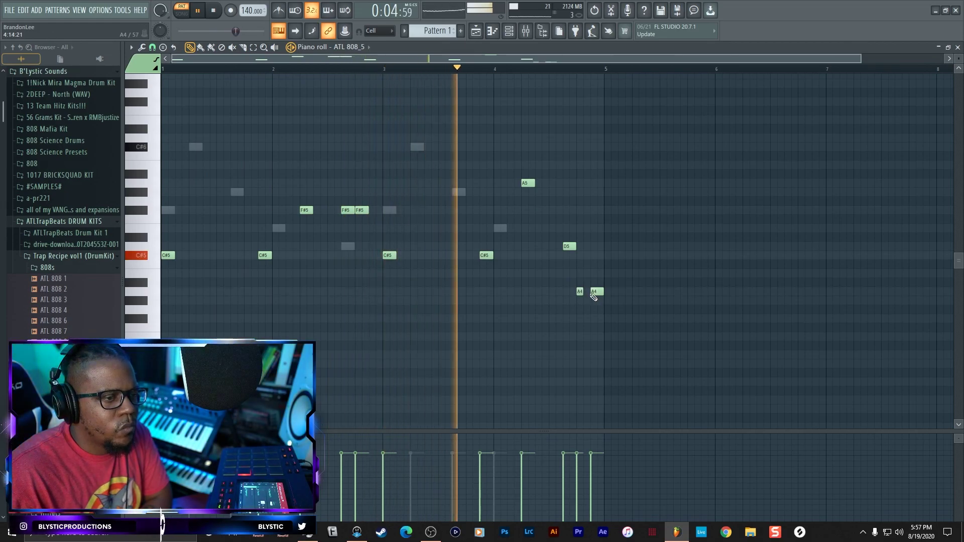
left_click(586, 291)
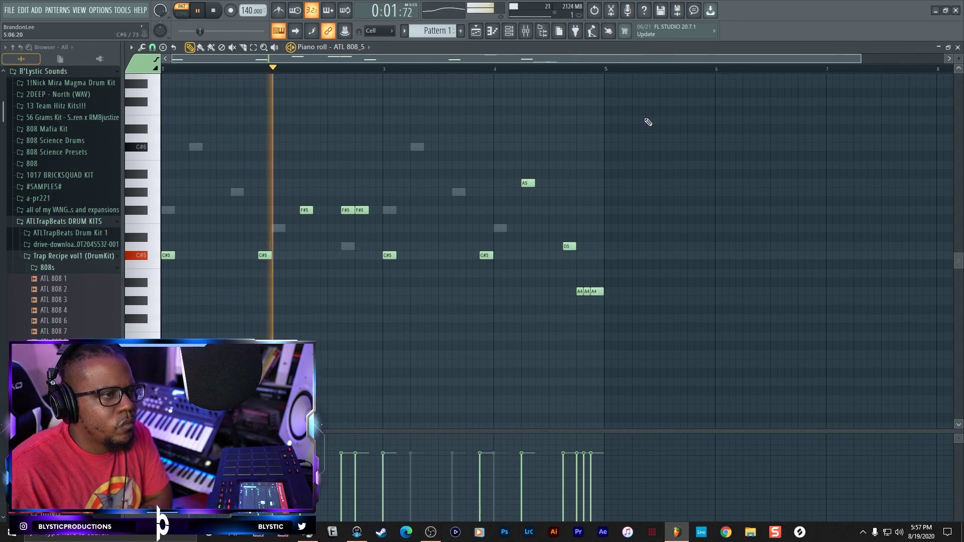
left_click(508, 31)
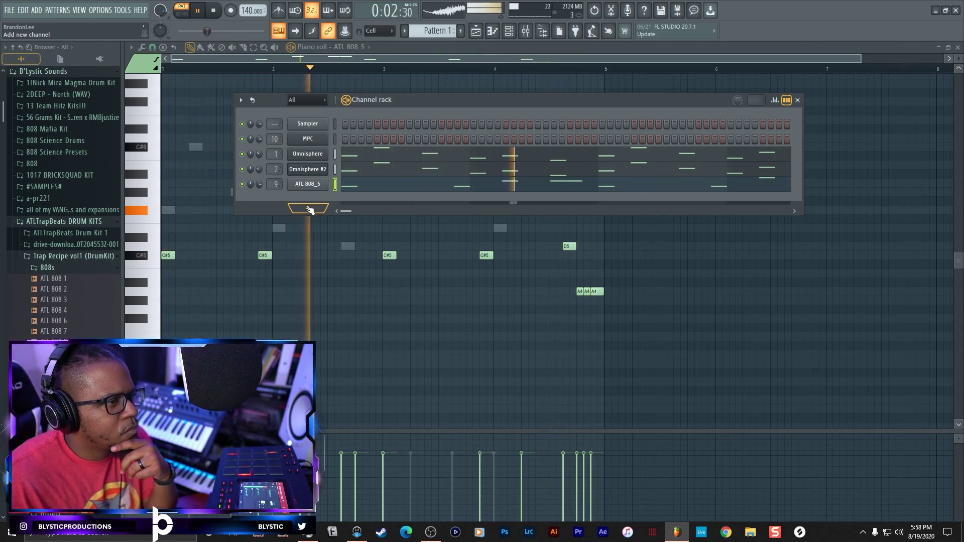
Step: Add an Omnisphere instrument channel and place Pattern 1 at the start of Track 1 in the playlist
left_click(310, 209)
left_click(401, 355)
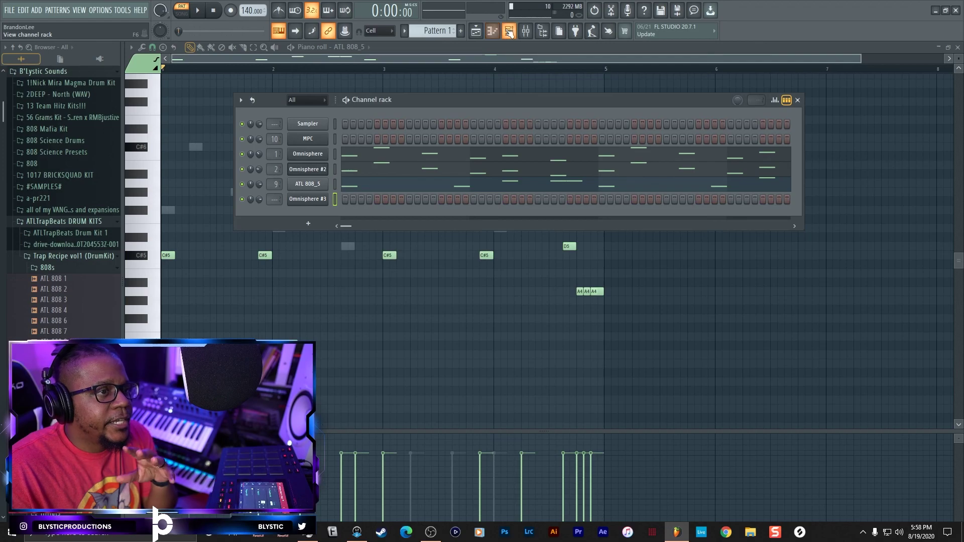
left_click(478, 33)
left_click(176, 88)
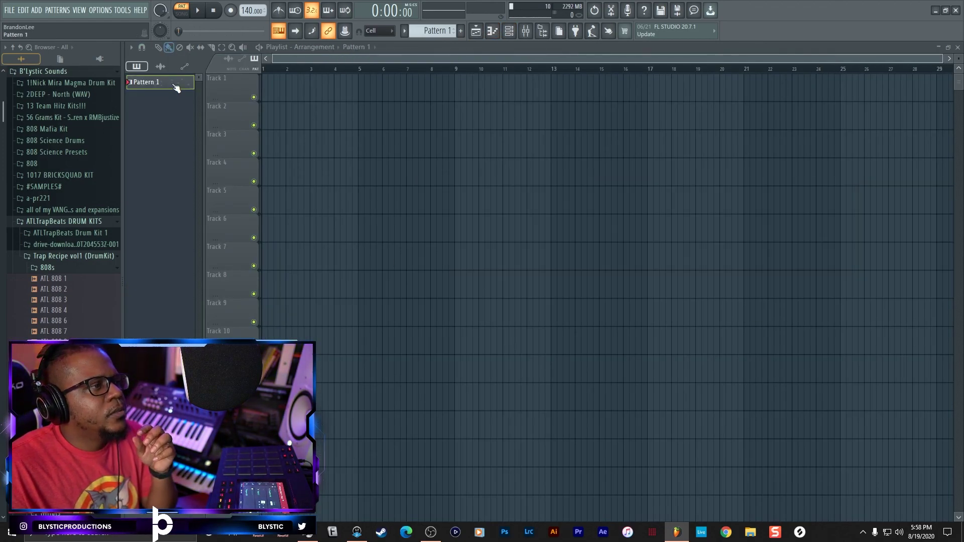
left_click_drag(299, 97, 280, 97)
Step: Paint three Pattern 1 clips along Track 1, remove the extra one, and duplicate them with Ctrl+B
left_click(404, 93)
left_click(478, 91)
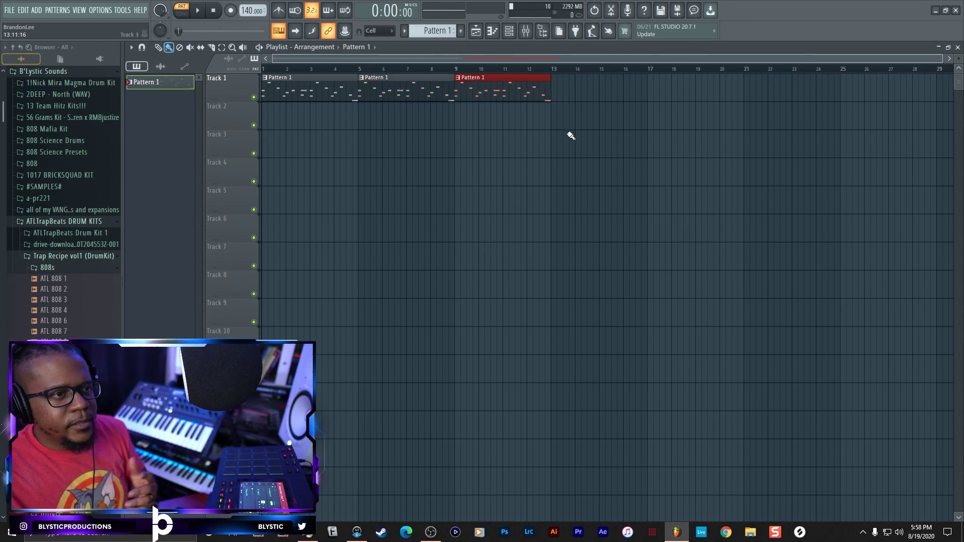
left_click(594, 93)
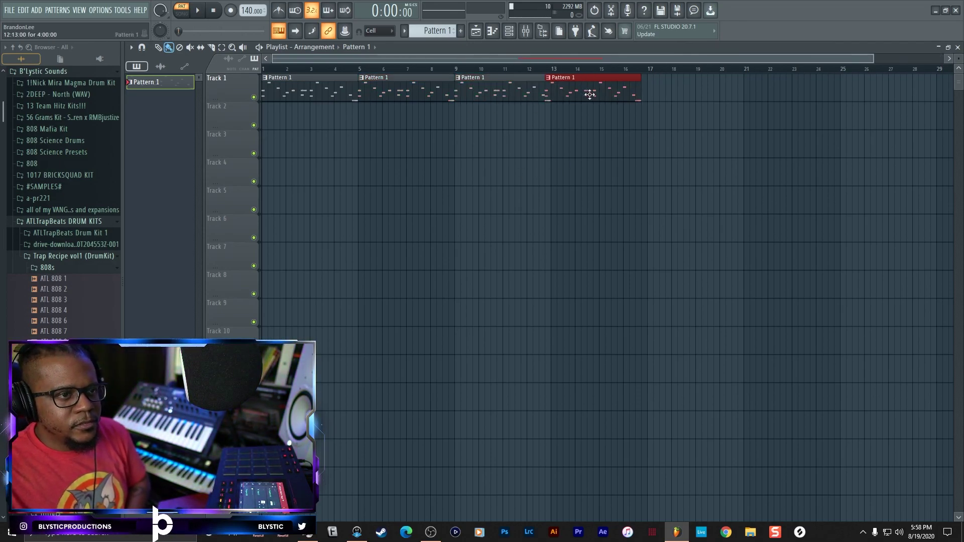
right_click(590, 94)
left_click_drag(555, 239, 253, 80)
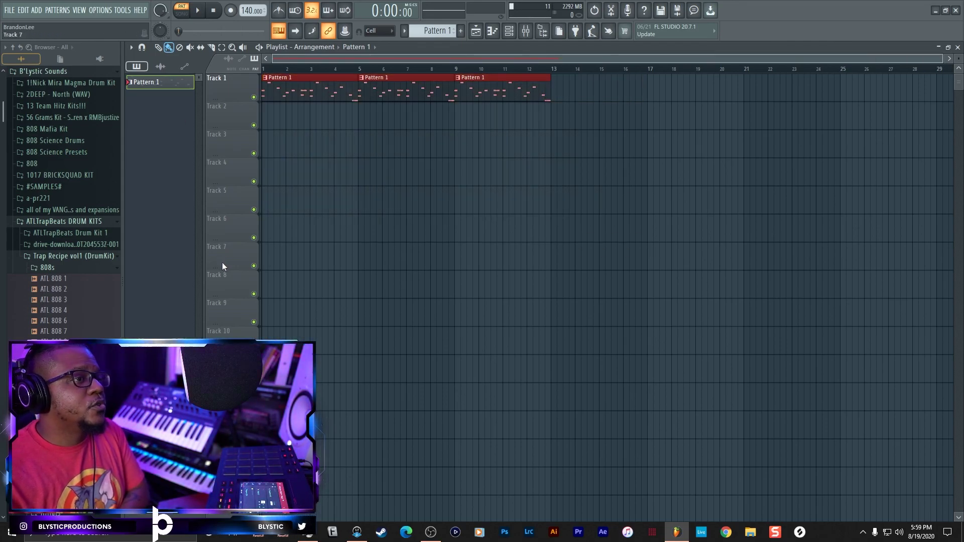
key("ctrl+b")
key("ctrl+b")
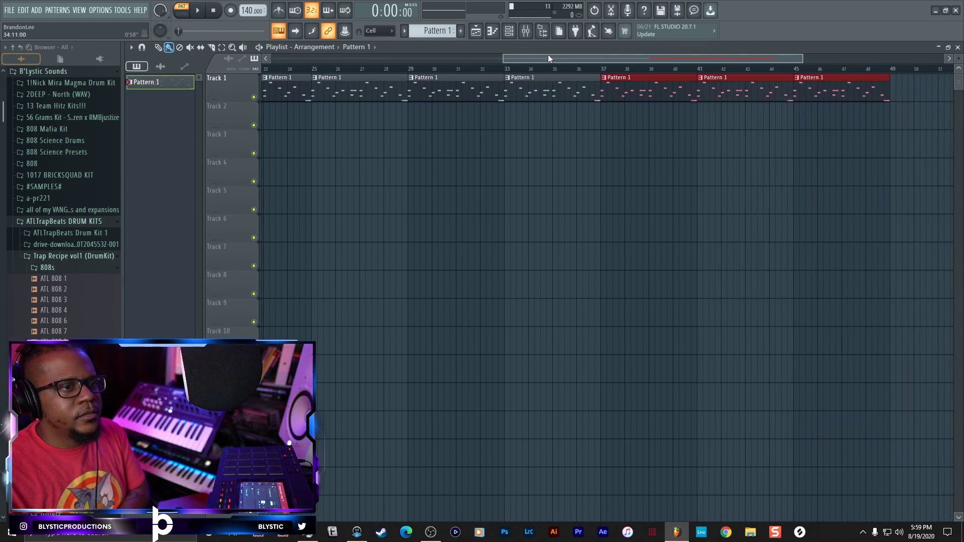
left_click(277, 58)
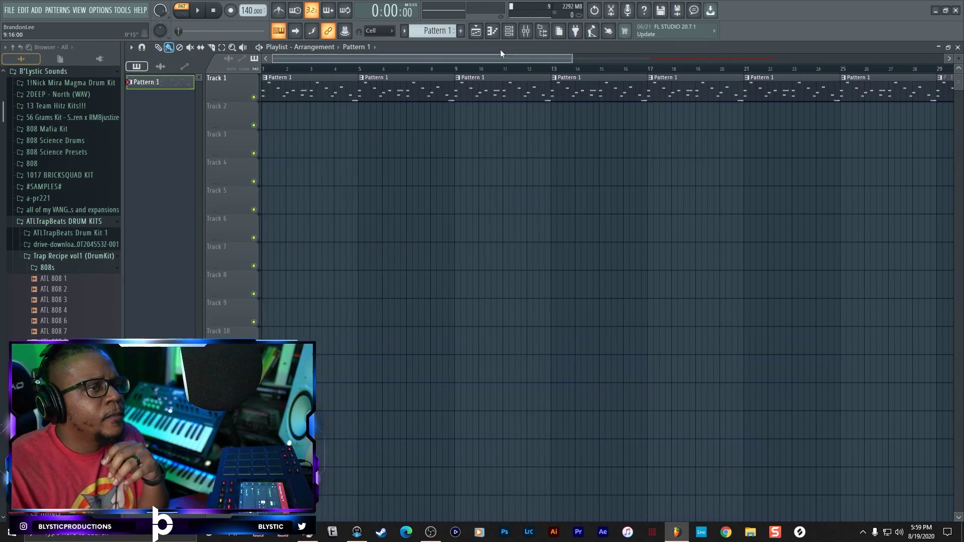
left_click(508, 32)
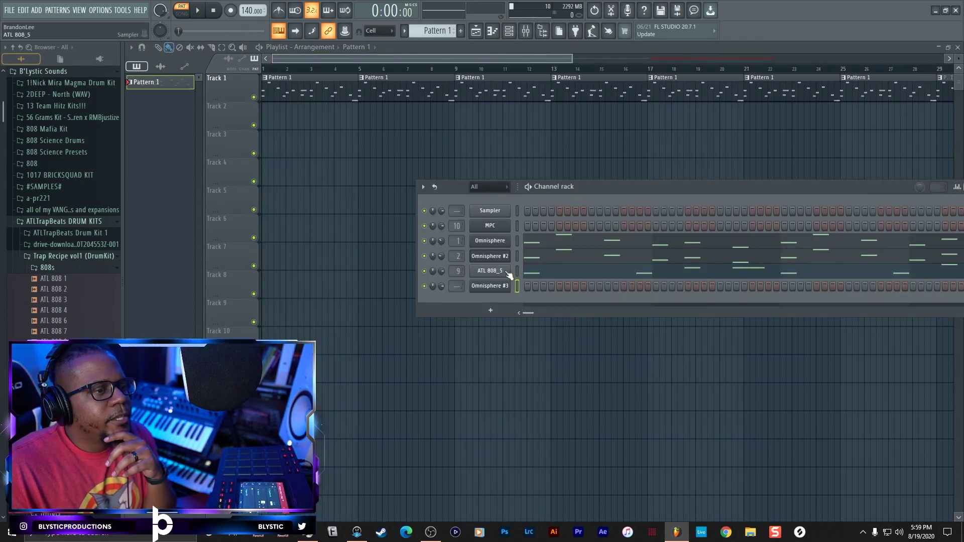
Step: Open the MPC plugin and use Edit > Track > Explode to split the drums into per-sample tracks
left_click(494, 230)
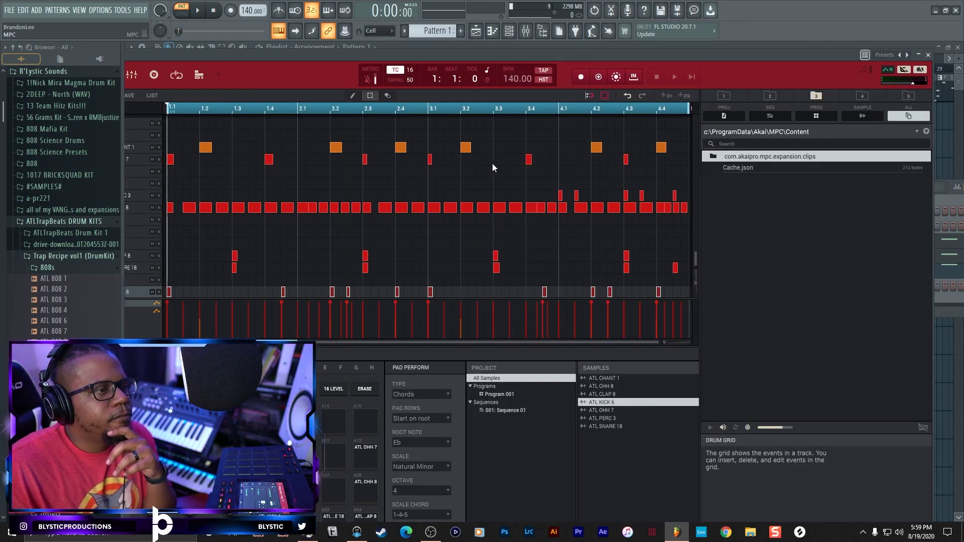
left_click_drag(428, 51, 632, 40)
left_click_drag(423, 44, 419, 74)
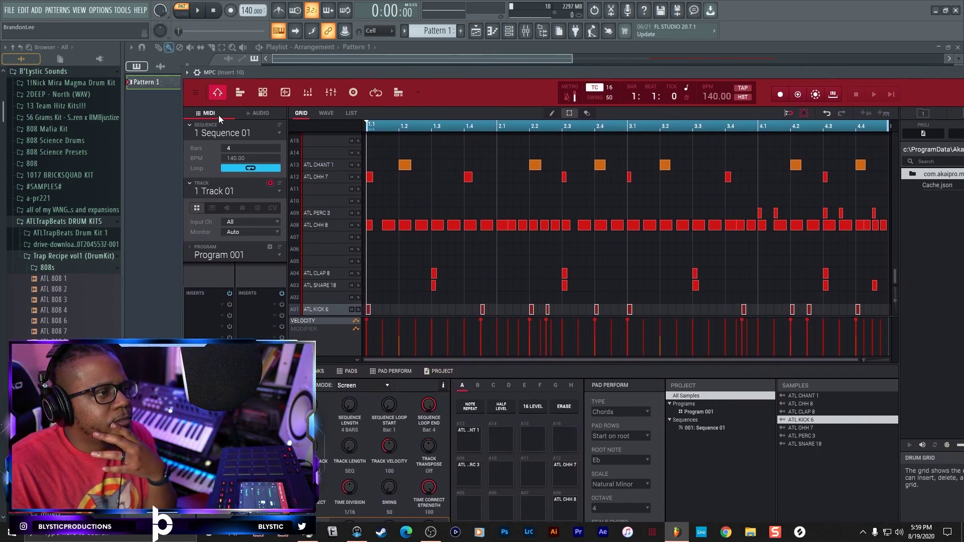
left_click(196, 93)
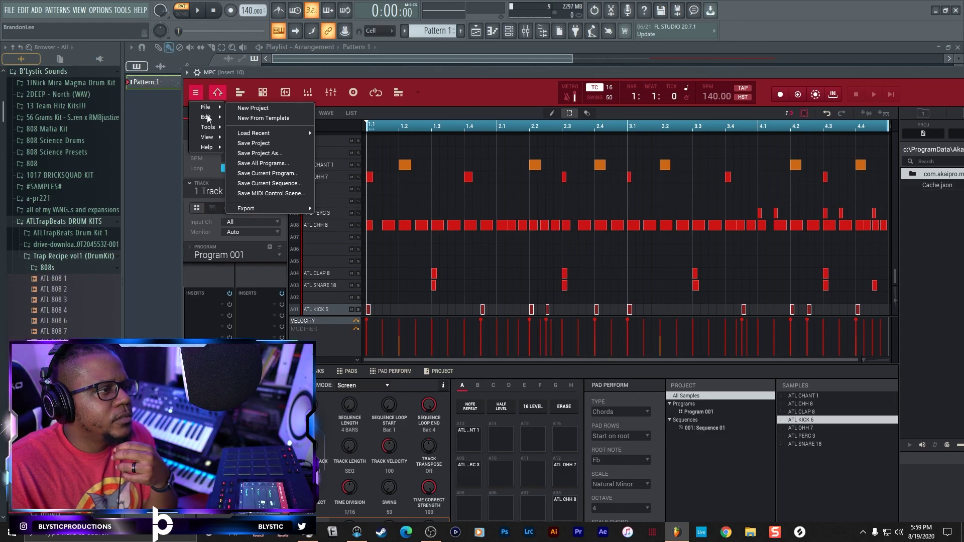
mouse_move(209, 120)
mouse_move(275, 279)
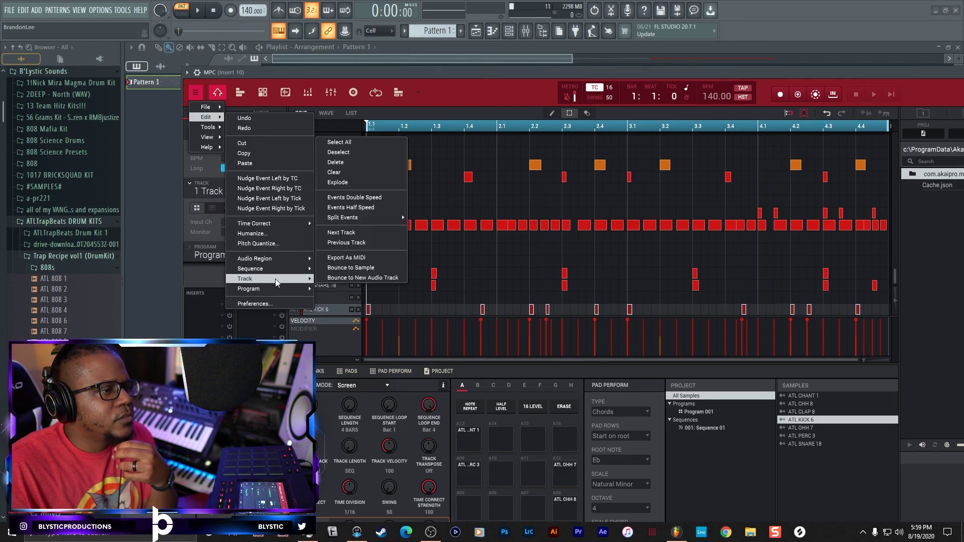
left_click(366, 182)
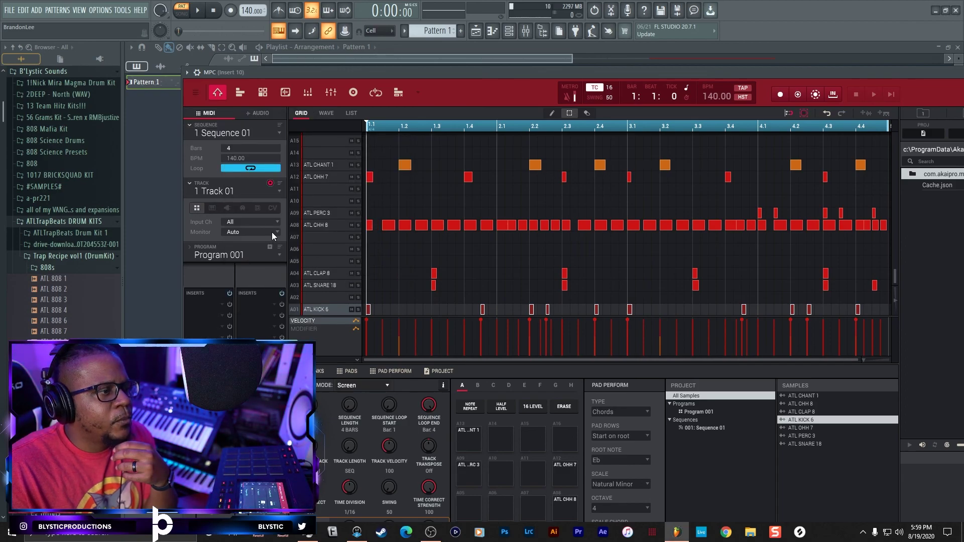
left_click(274, 193)
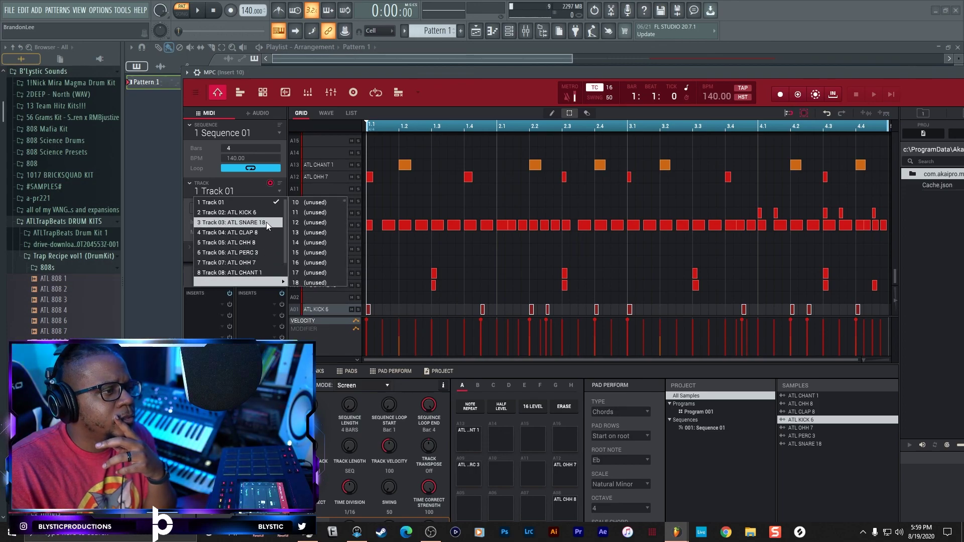
Step: Export the MPC's ATL KICK track as audio and drop it onto playlist Track 2
left_click(265, 215)
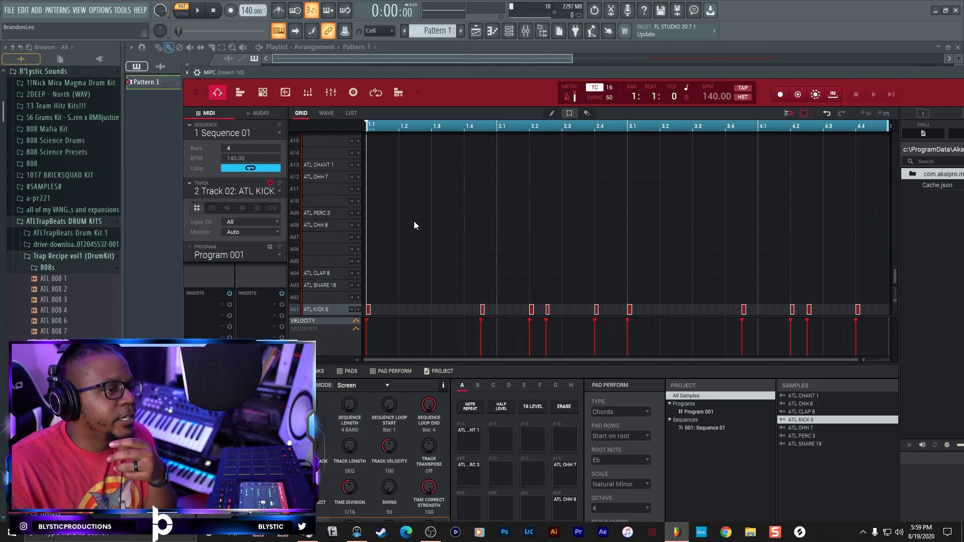
left_click_drag(516, 76, 510, 110)
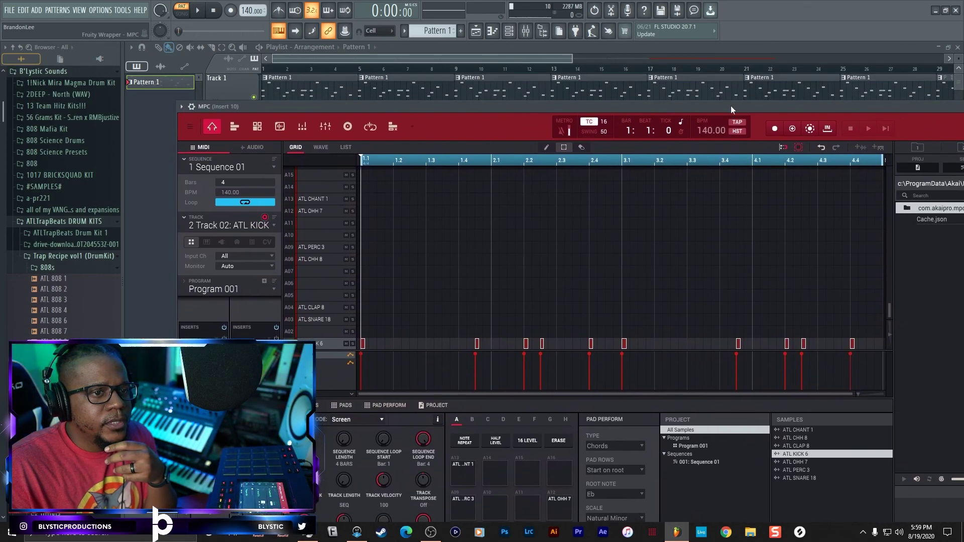
left_click(858, 148)
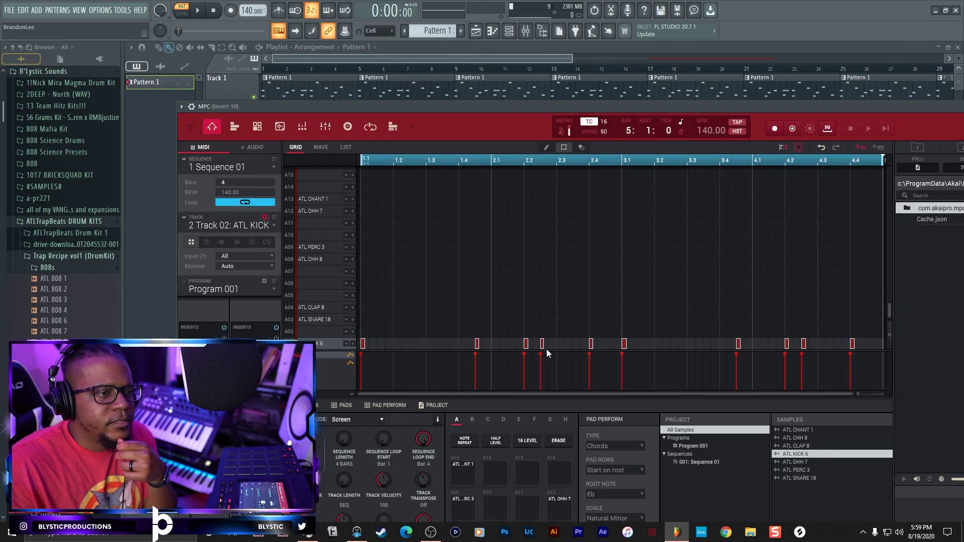
left_click_drag(392, 109, 401, 215)
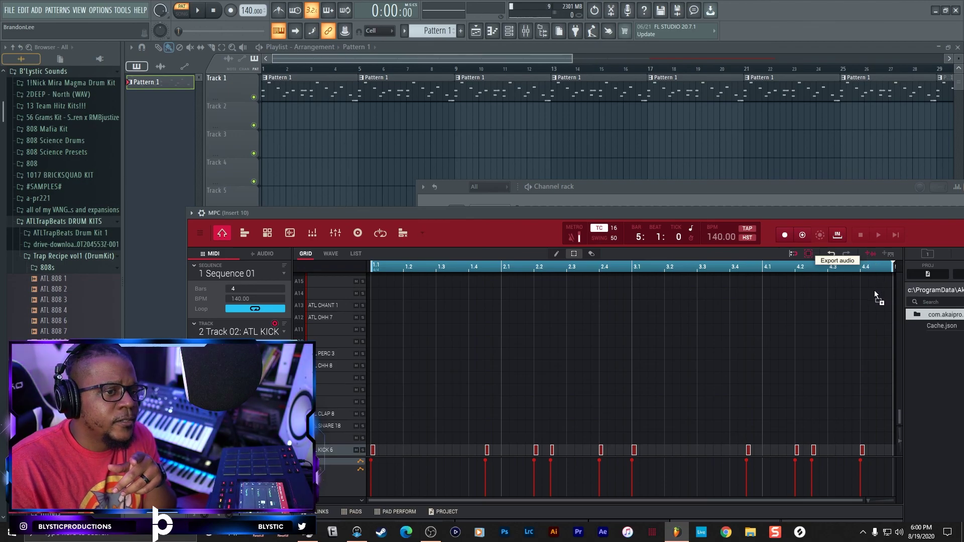
left_click_drag(782, 235, 266, 125)
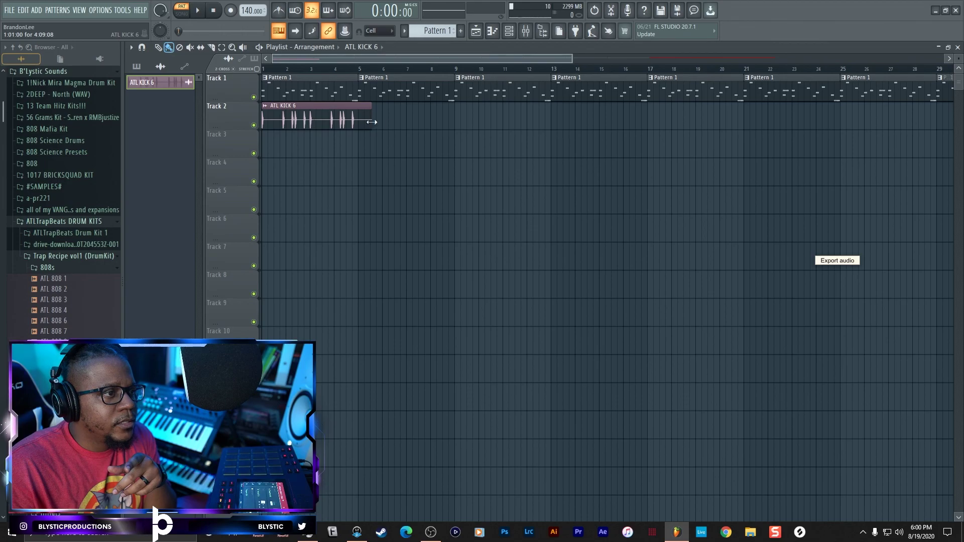
Step: Render the ATL SNARE 18 track from the MPC and place its audio on Track 3
left_click(510, 32)
left_click(490, 226)
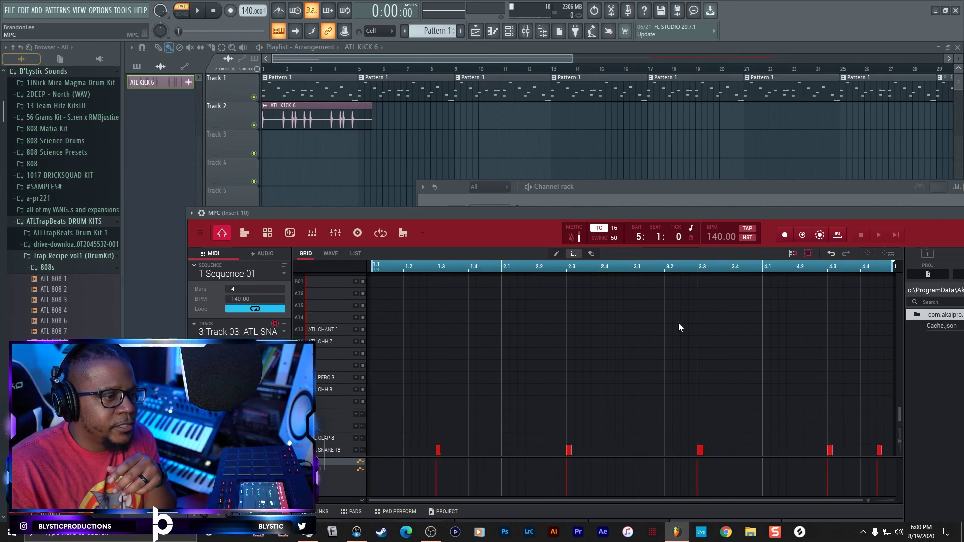
left_click(869, 254)
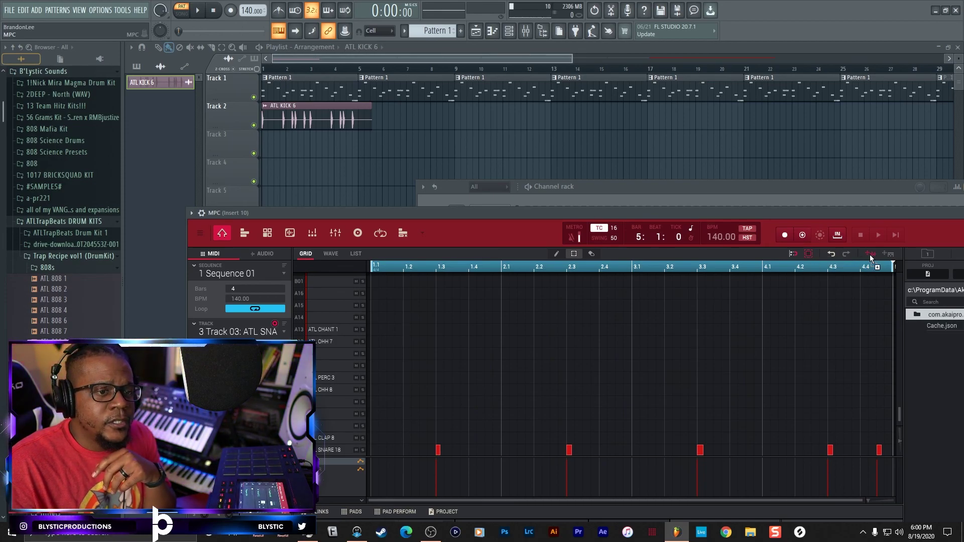
left_click_drag(271, 137, 271, 148)
left_click(518, 33)
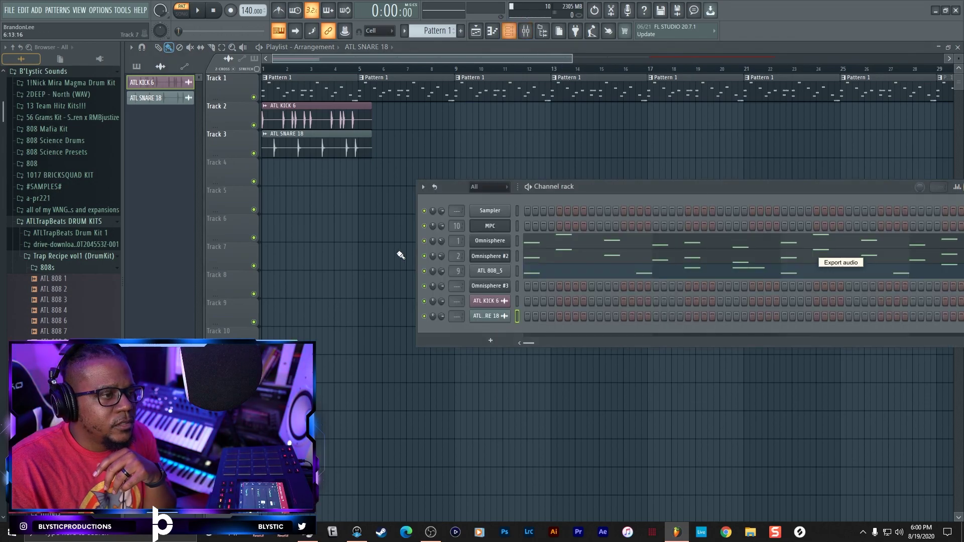
Step: Place the ATL CLAP 8 audio on Track 4 and add the ATL CHH 8 audio track
left_click(500, 228)
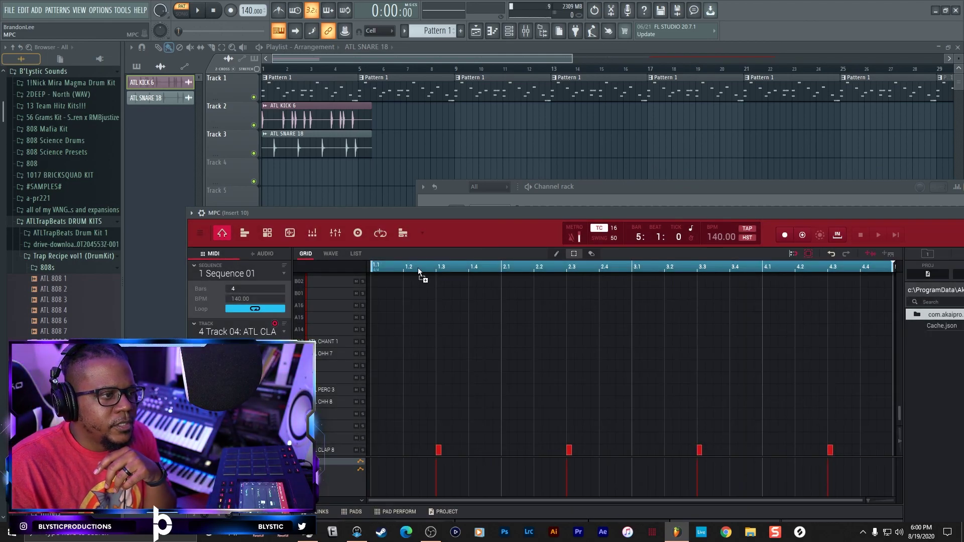
left_click_drag(290, 187, 265, 167)
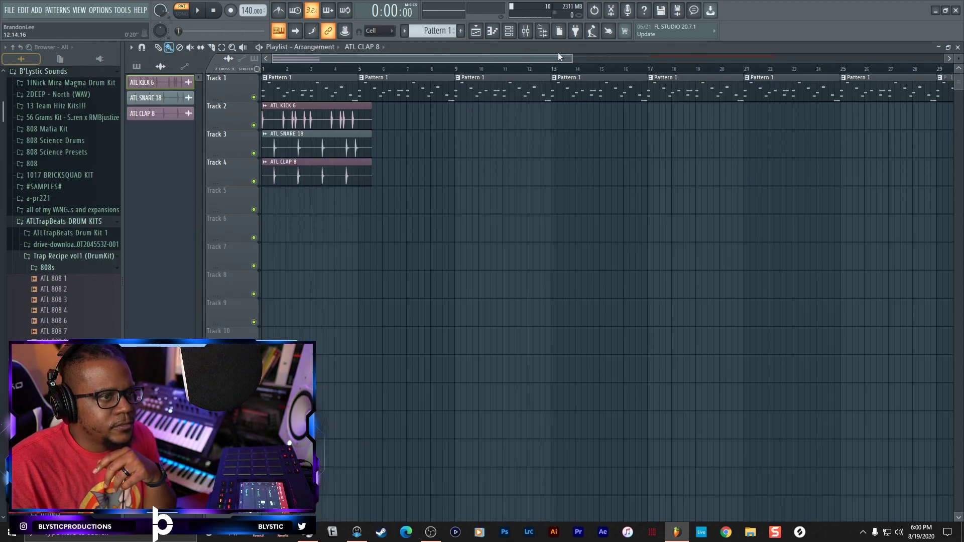
left_click(517, 34)
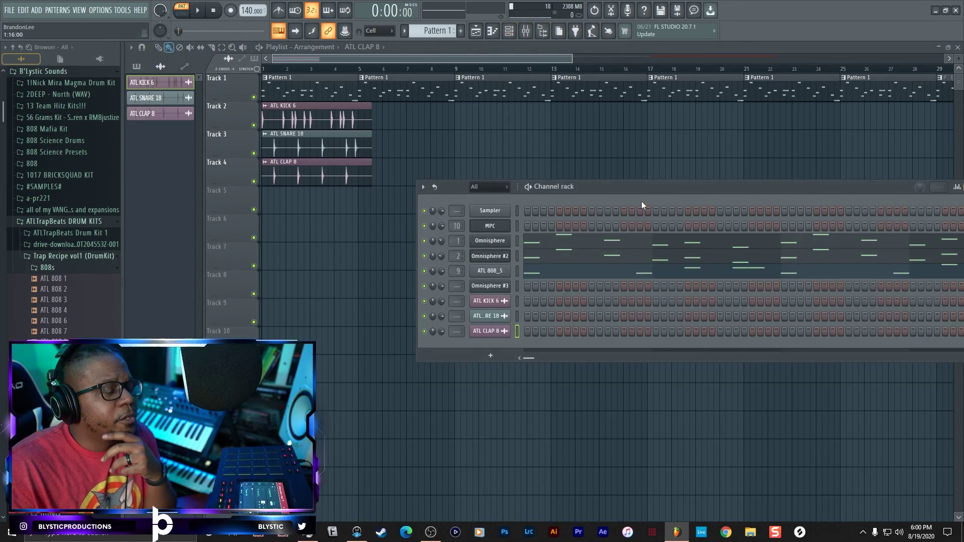
left_click_drag(643, 190, 556, 126)
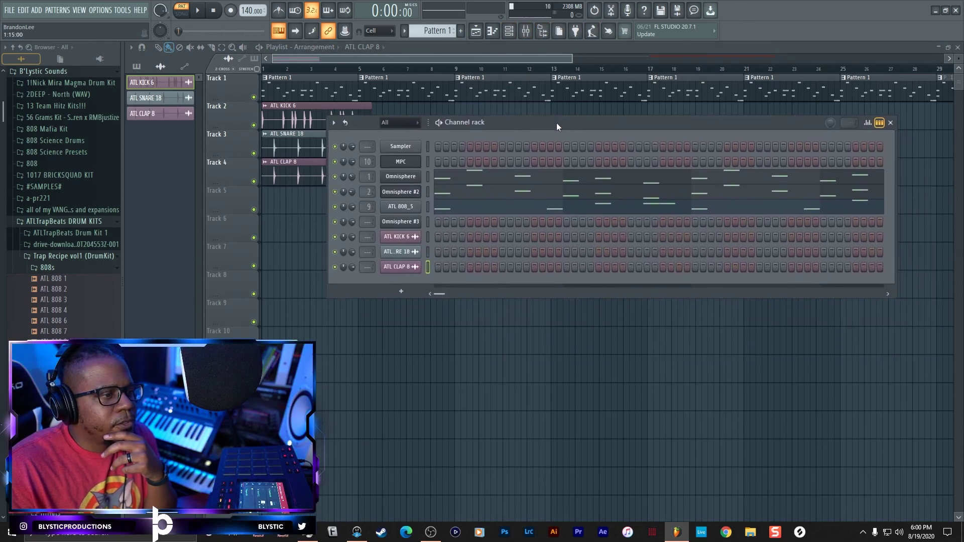
left_click(404, 162)
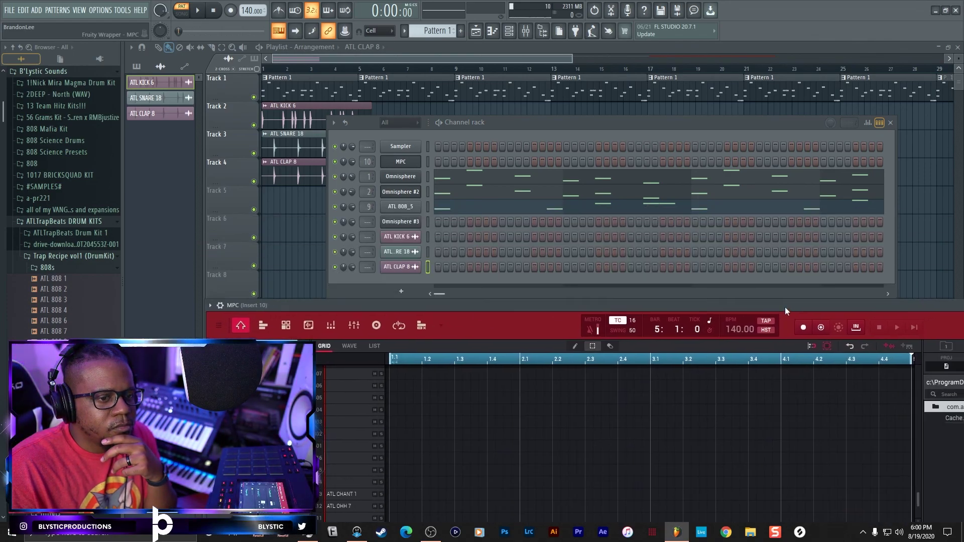
left_click(512, 34)
Step: Export the remaining MPC drum tracks, through ATL OHH 7 and ATL CHANT 1, onto Tracks 6–8
left_click(511, 32)
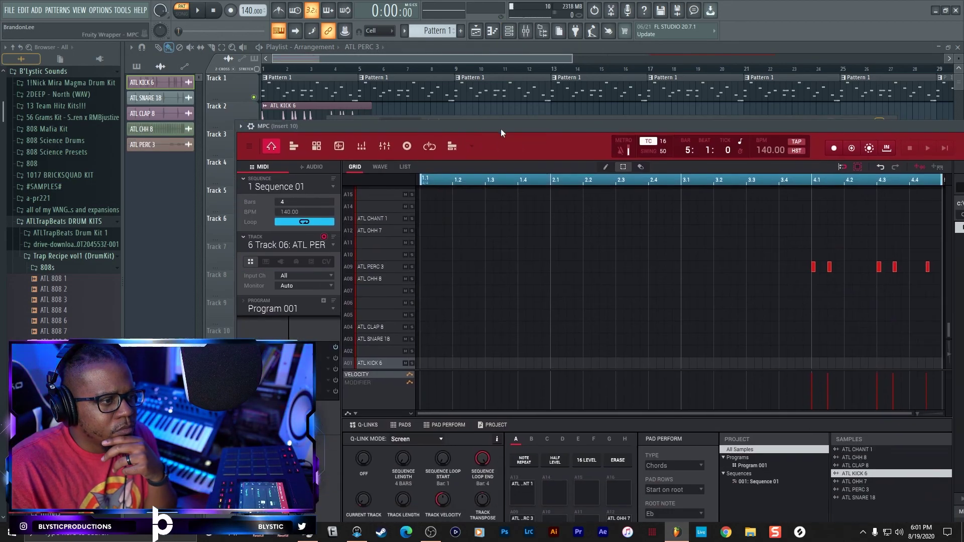
left_click(289, 245)
left_click(304, 316)
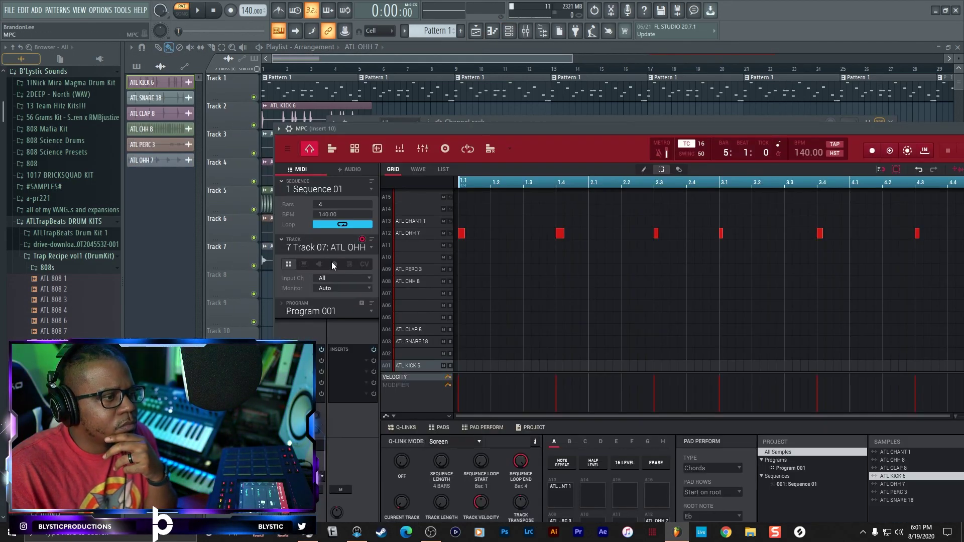
left_click(326, 247)
left_click(304, 326)
left_click(267, 279)
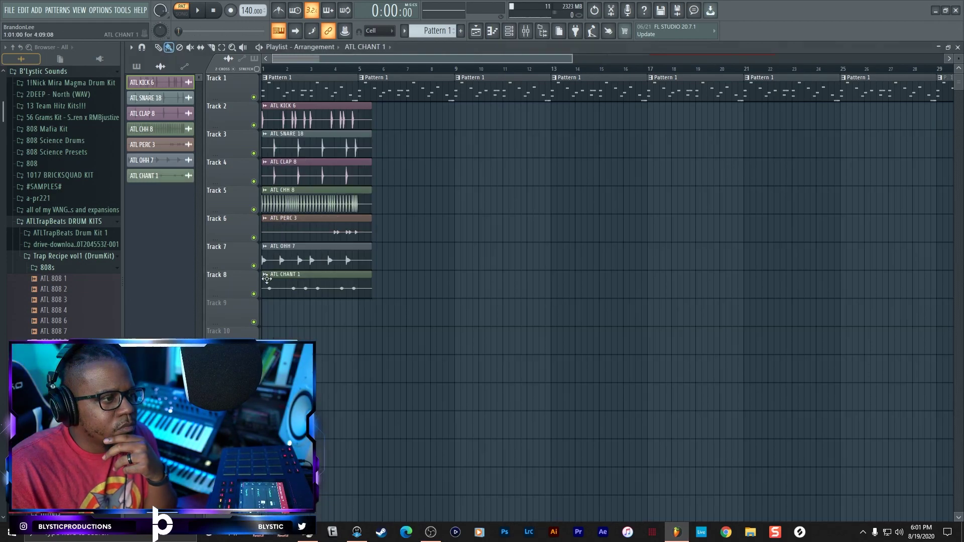
left_click(517, 33)
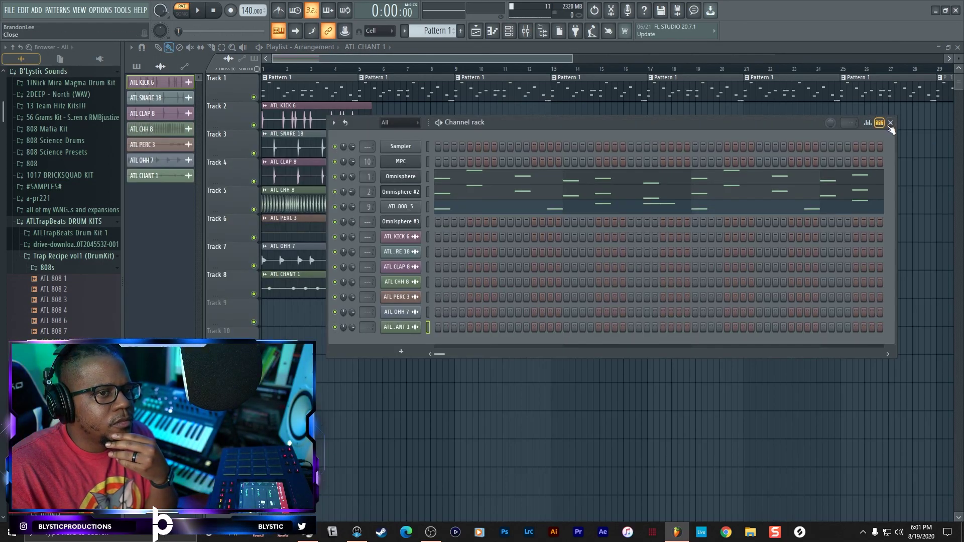
left_click(890, 123)
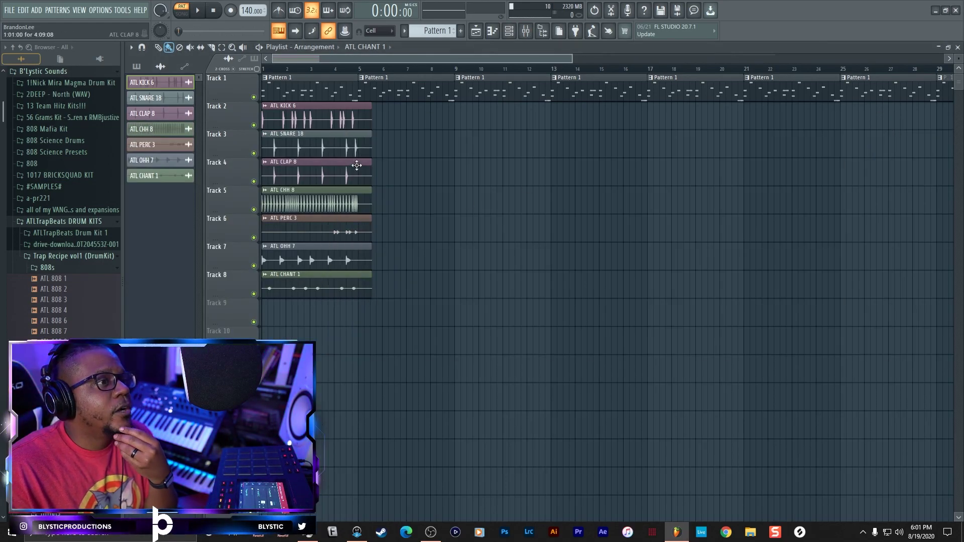
Step: Slice the drum clips on Tracks 2–8 at bar 5 and erase everything after it
left_click_drag(570, 58, 372, 59)
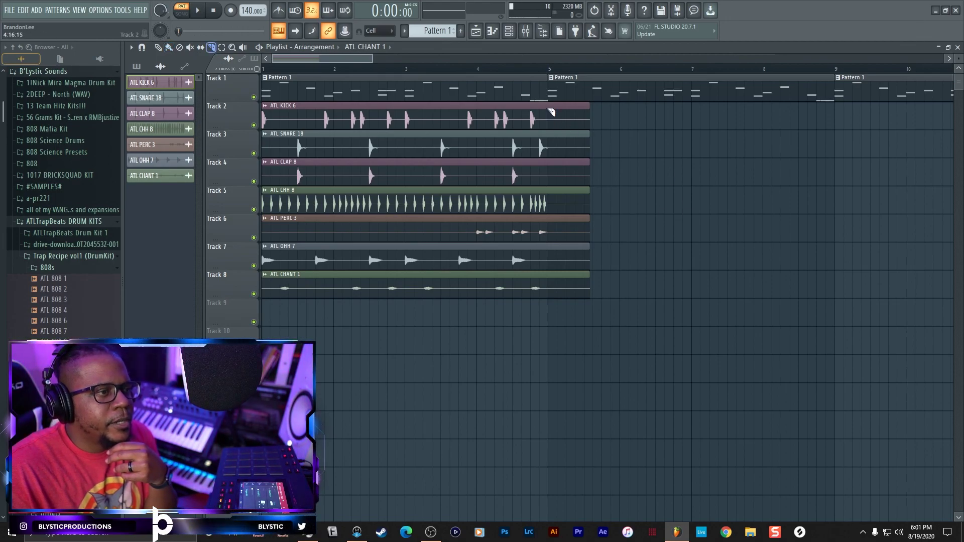
left_click_drag(561, 242, 550, 118)
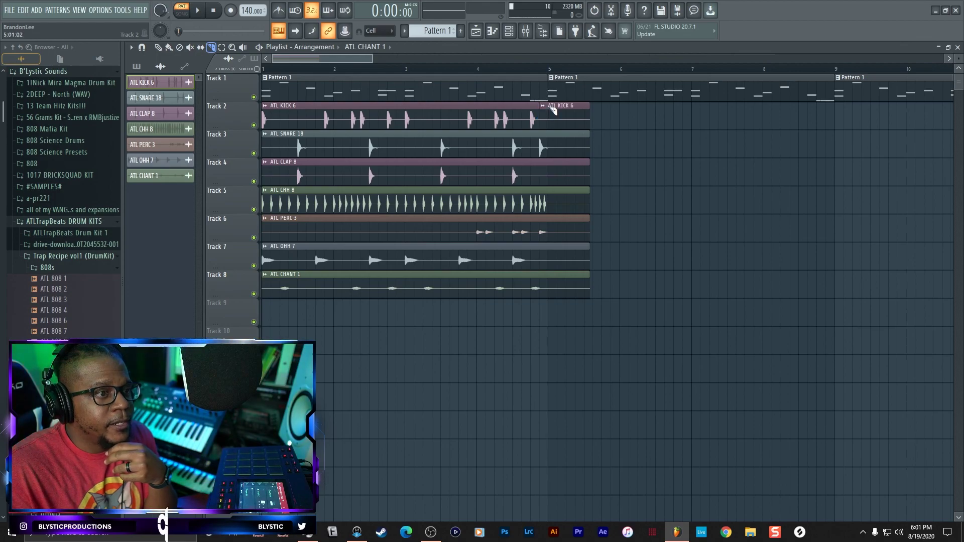
left_click_drag(560, 201, 557, 323)
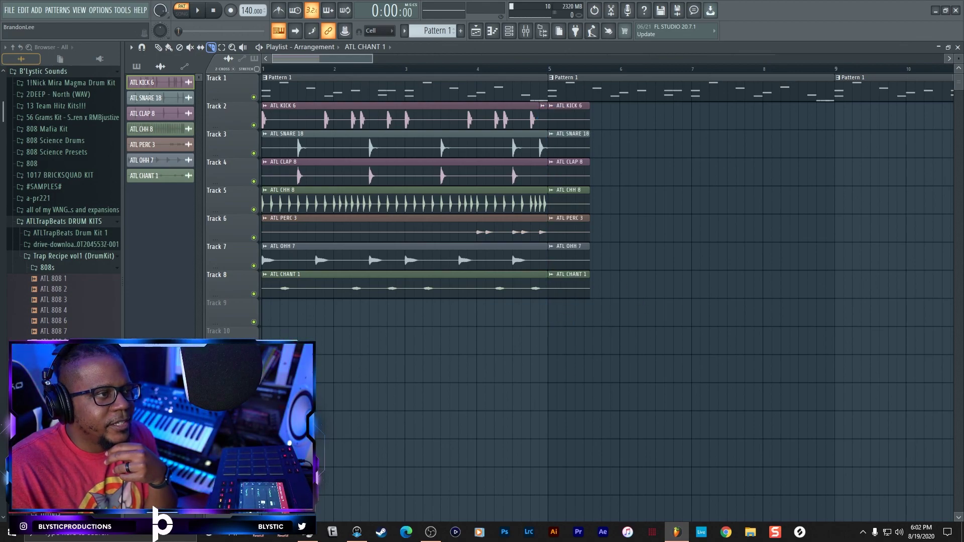
mouse_move(567, 288)
left_mouse_down()
mouse_move(562, 130)
mouse_move(546, 116)
left_mouse_up()
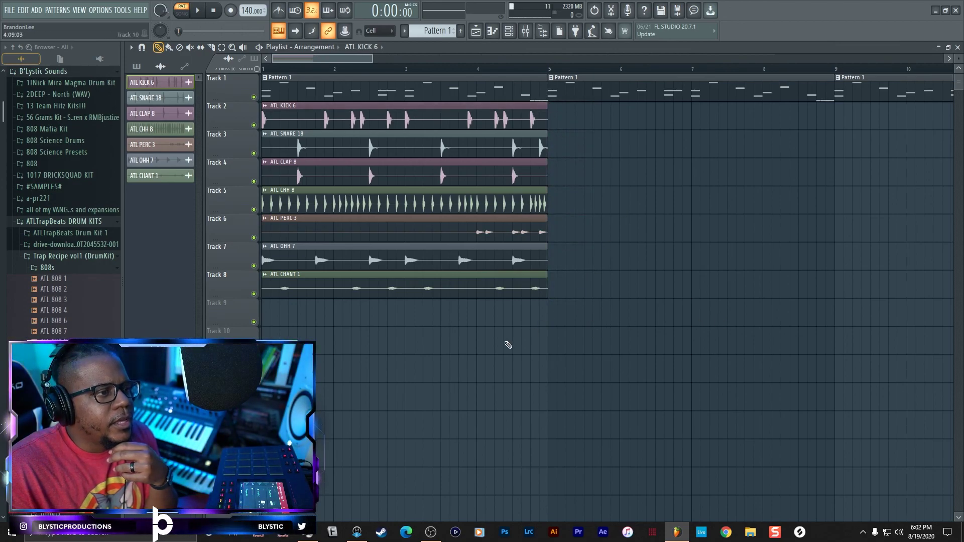
Step: Select bars 1–5 on the ruler as the song loop range
left_click_drag(281, 69, 530, 77)
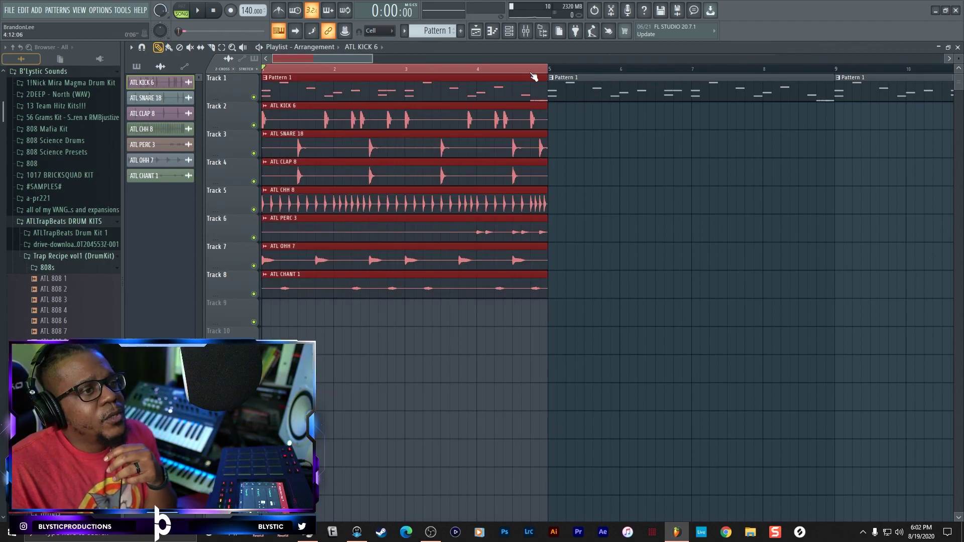
left_click(517, 34)
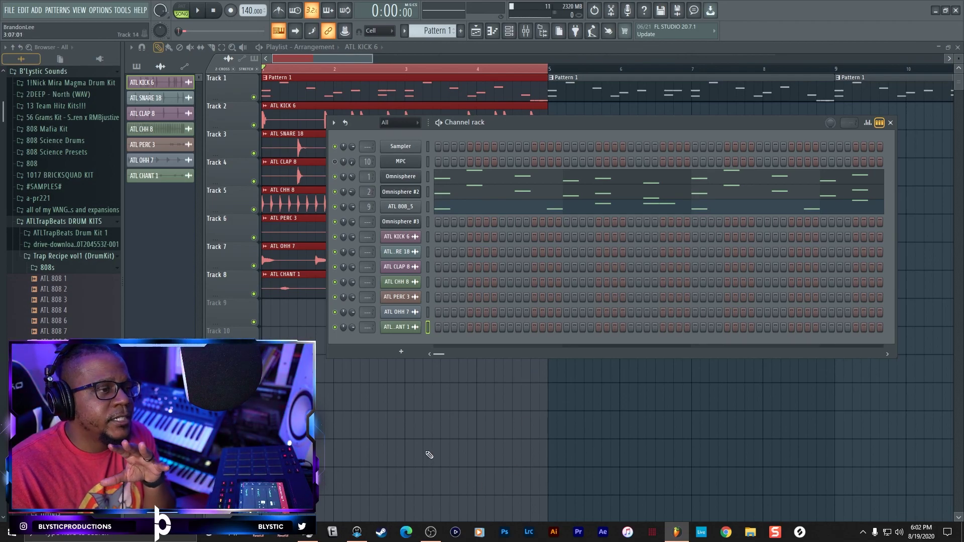
left_click(343, 195)
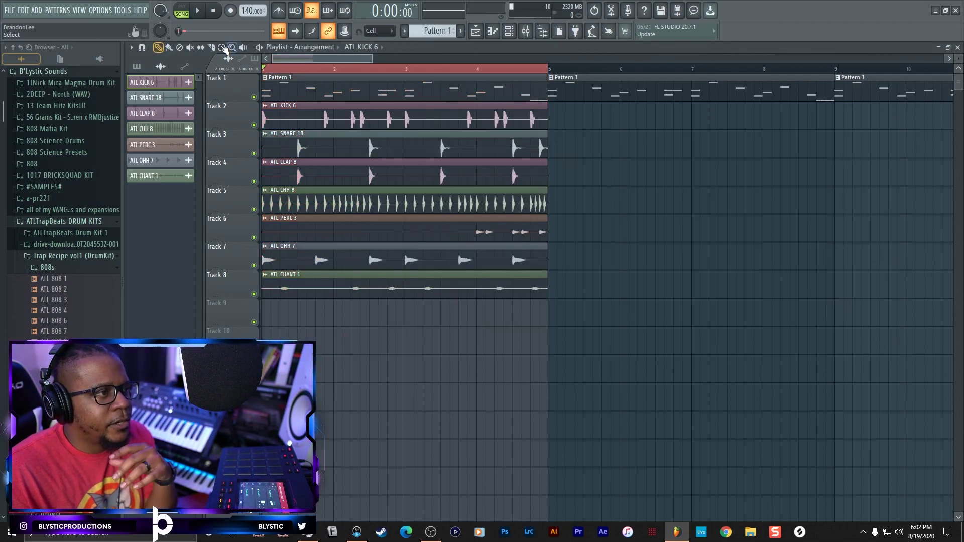
Step: Play and stop the trimmed bars 1–5 arrangement, zoom the playlist out, and reopen the channel rack
key("space")
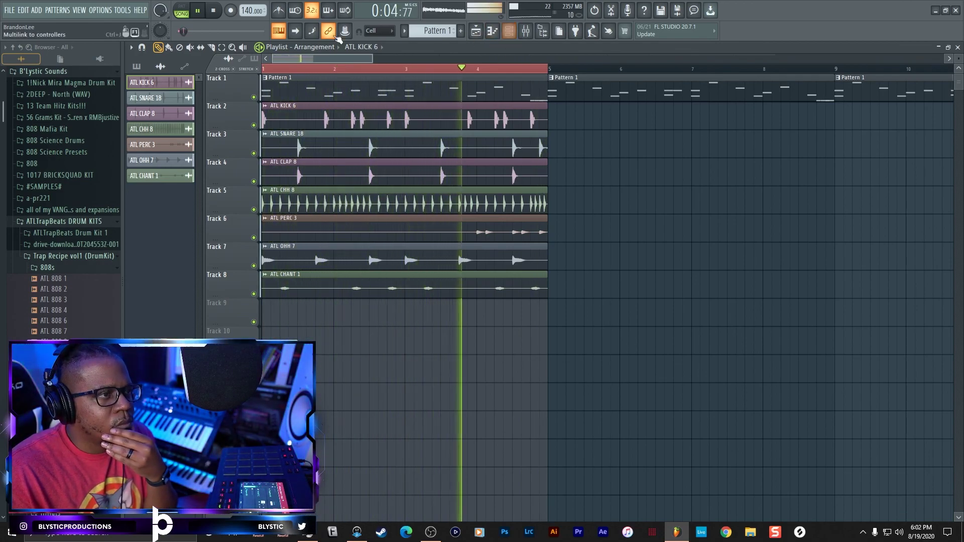
left_click(219, 13)
left_click_drag(372, 58, 807, 107)
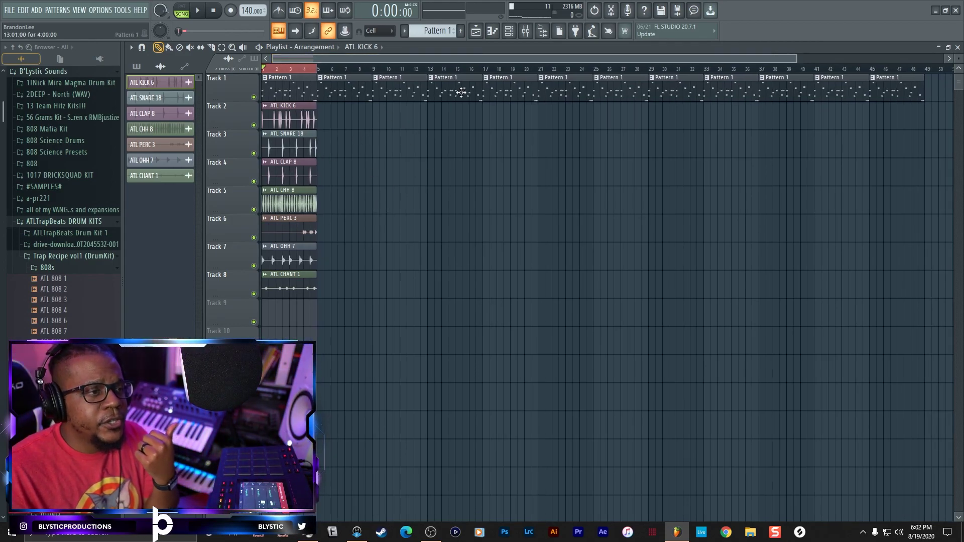
left_click(508, 31)
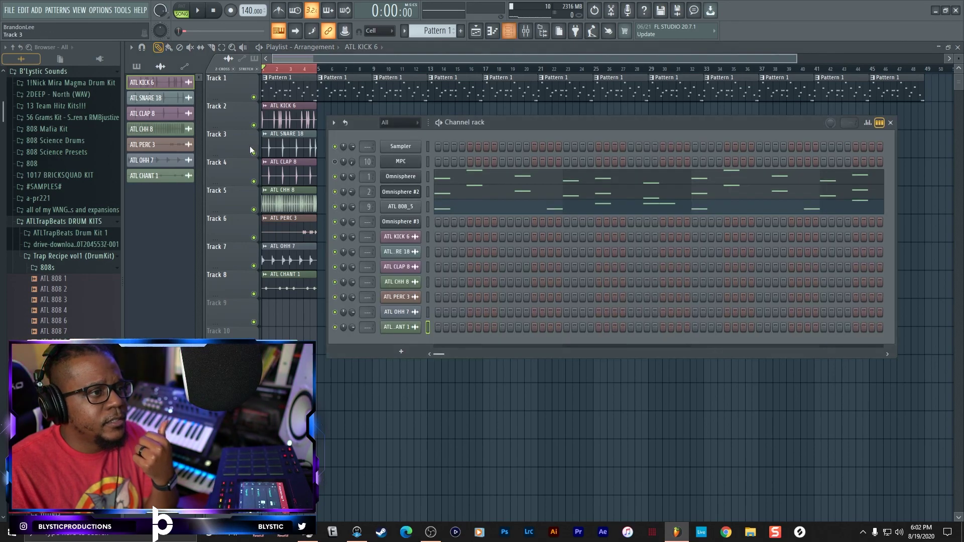
right_click(351, 161)
left_click(362, 168)
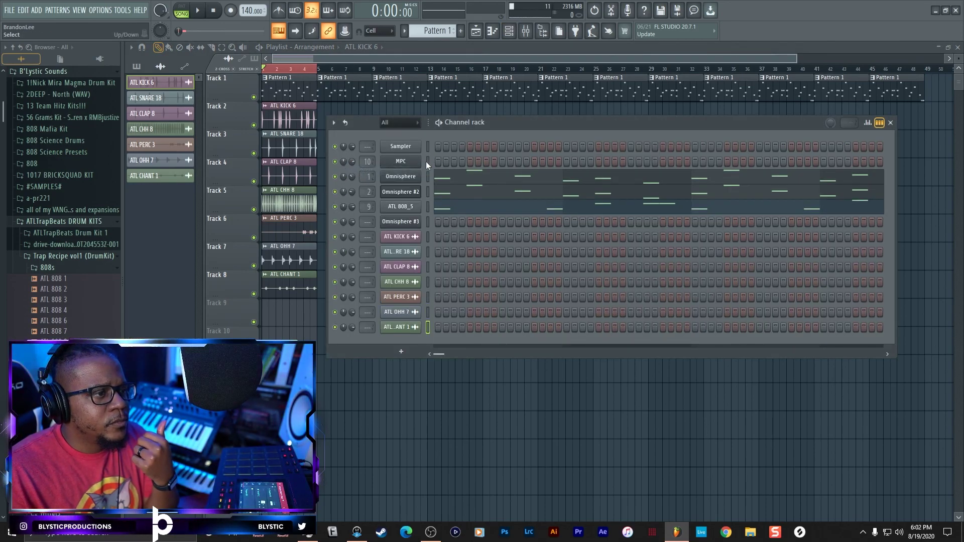